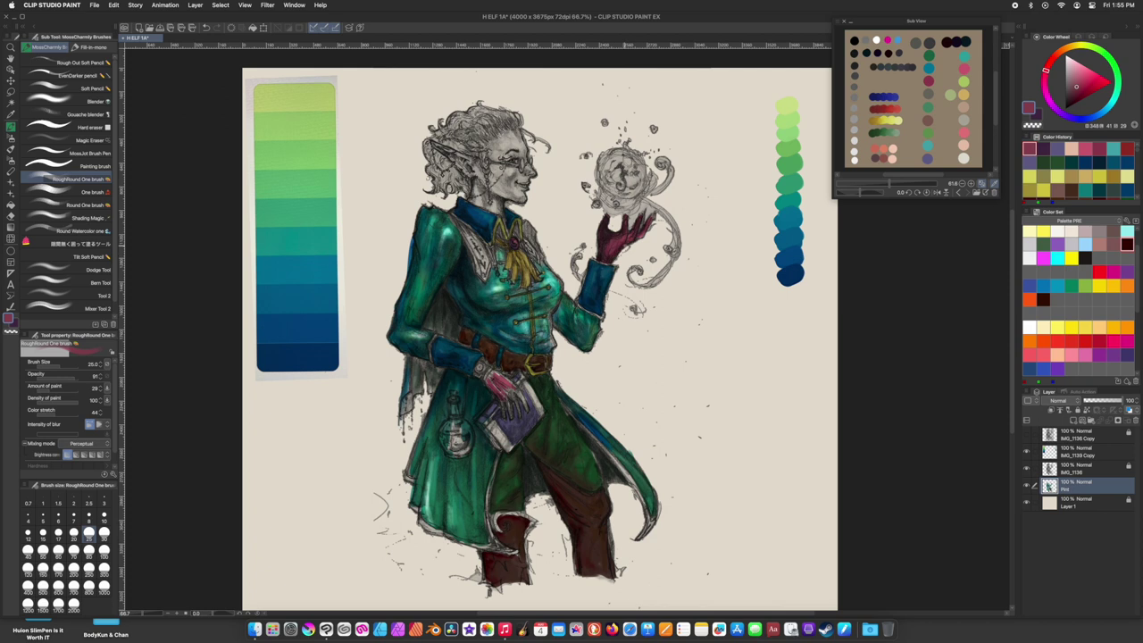
Paint the glove on the book-holding hand magenta, and add red and purple swatches beneath the blue ones on layer IMG_1139 Copy
left_click(502, 382, "alt")
mouse_move(496, 373)
left_mouse_down()
mouse_move(517, 412)
mouse_move(507, 402)
mouse_move(503, 415)
mouse_move(487, 367)
mouse_move(505, 370)
left_mouse_up()
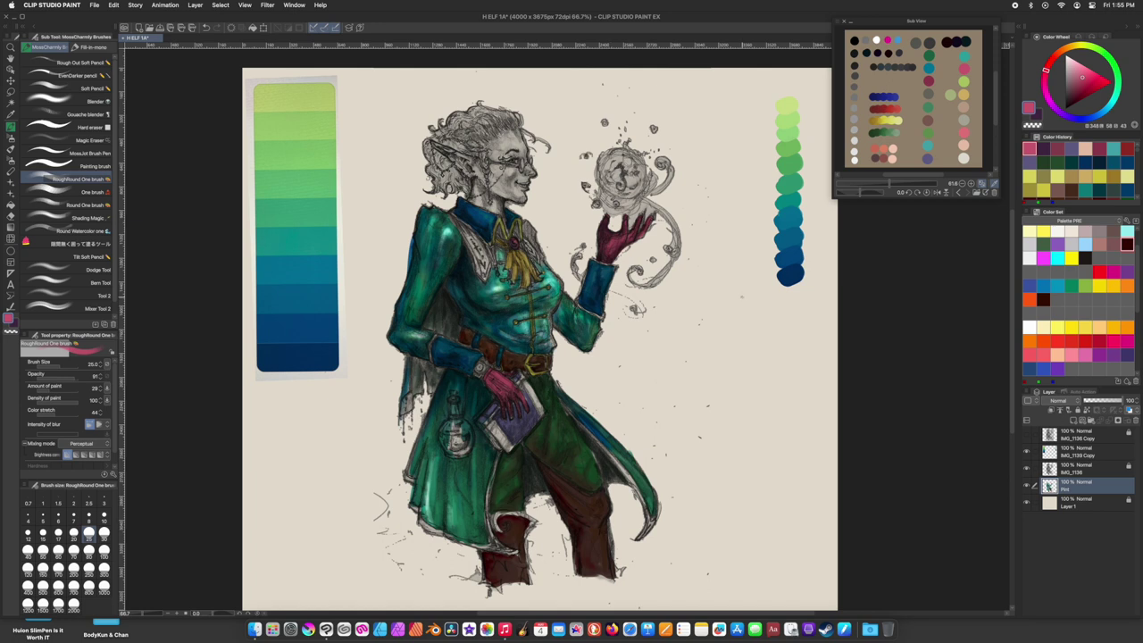
left_click(1085, 451)
mouse_move(784, 314)
left_mouse_down()
mouse_move(798, 332)
mouse_move(811, 292)
left_mouse_up()
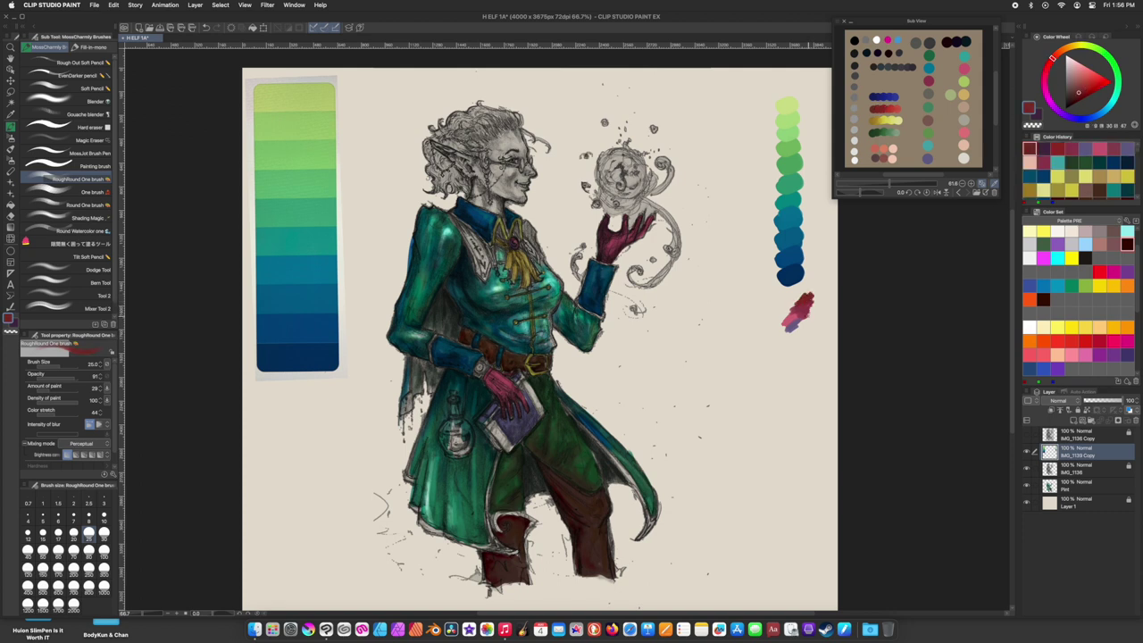
Shade the lower glove on the Pint layer with a sampled magenta and a darker tone of it
left_click(493, 389, "alt")
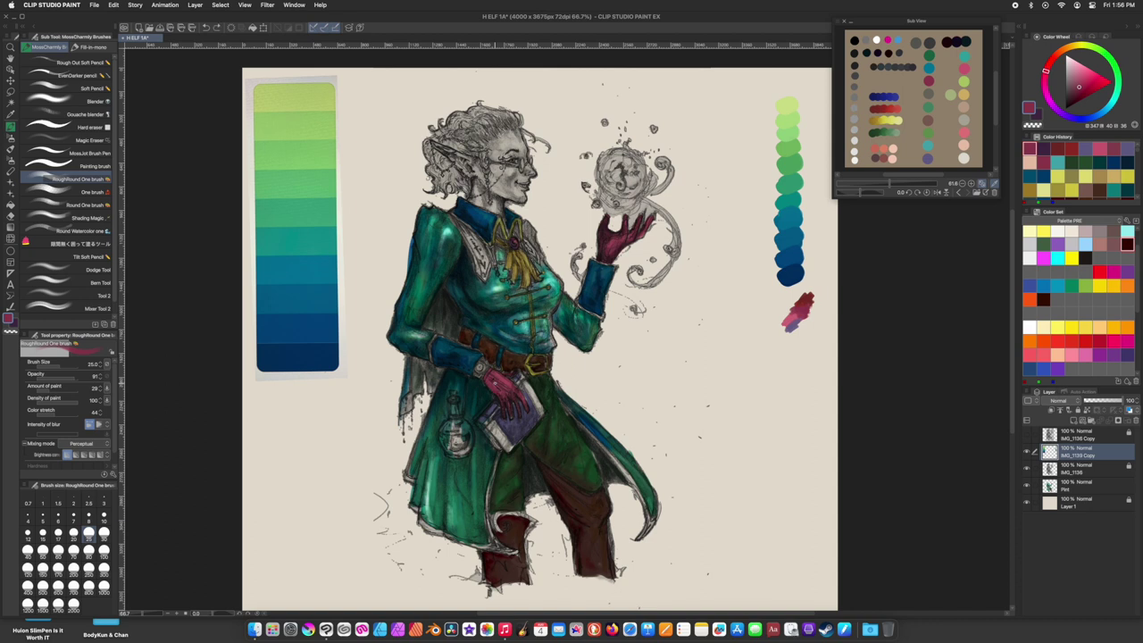
left_click(1093, 487)
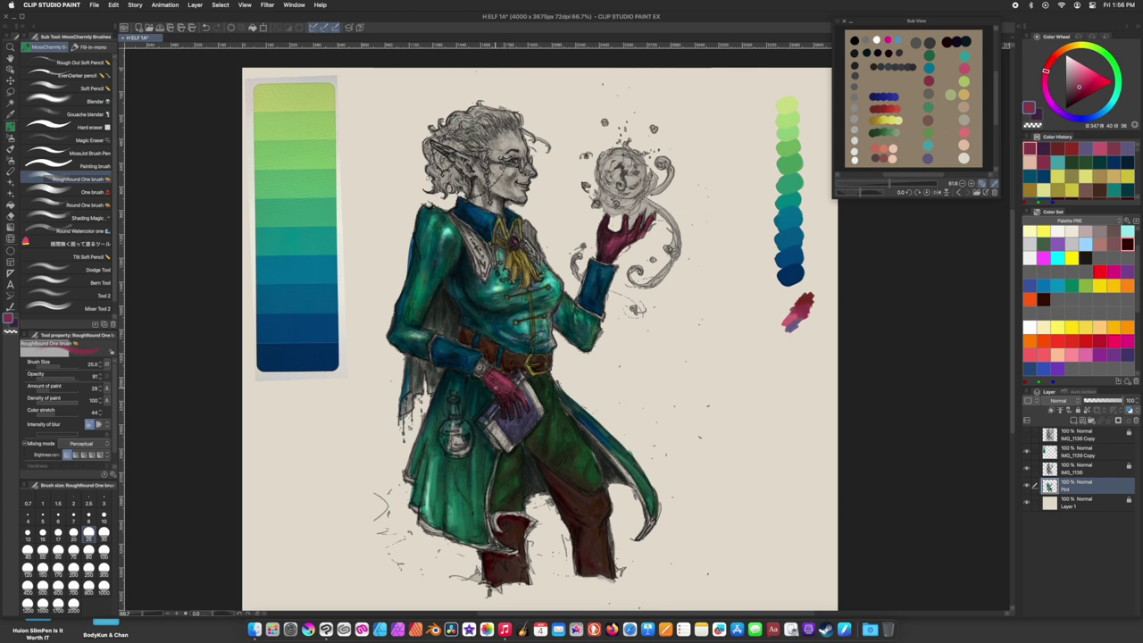
left_click(1075, 92)
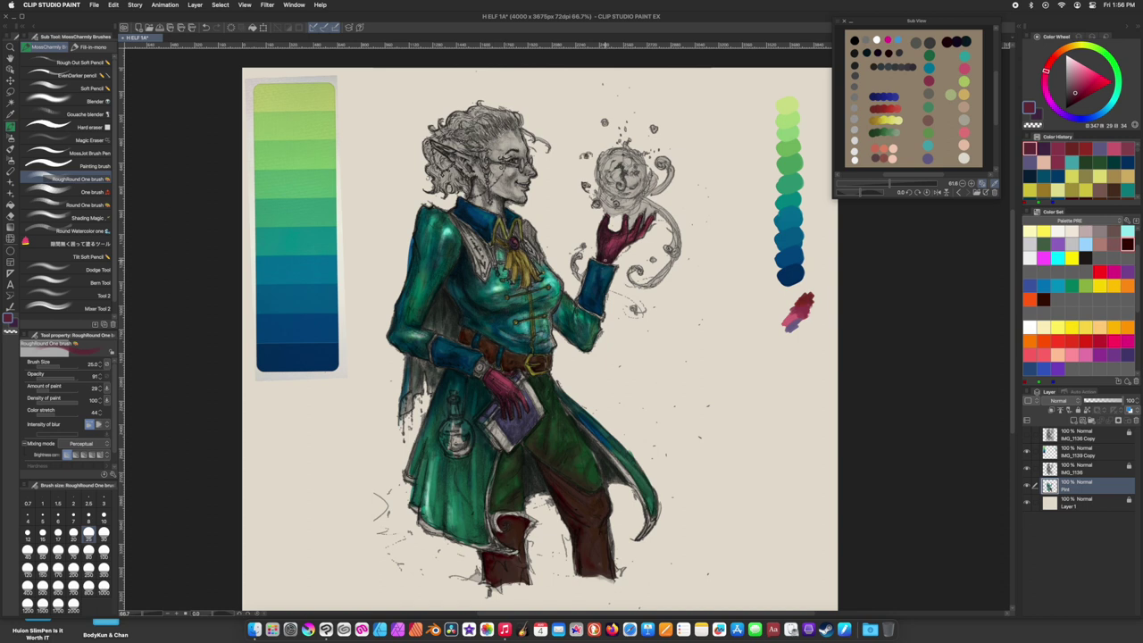
Paint gold trim along the blue sleeve cuffs with a sampled belt-buckle gold, using brush size 17.5
left_click(605, 260, "alt")
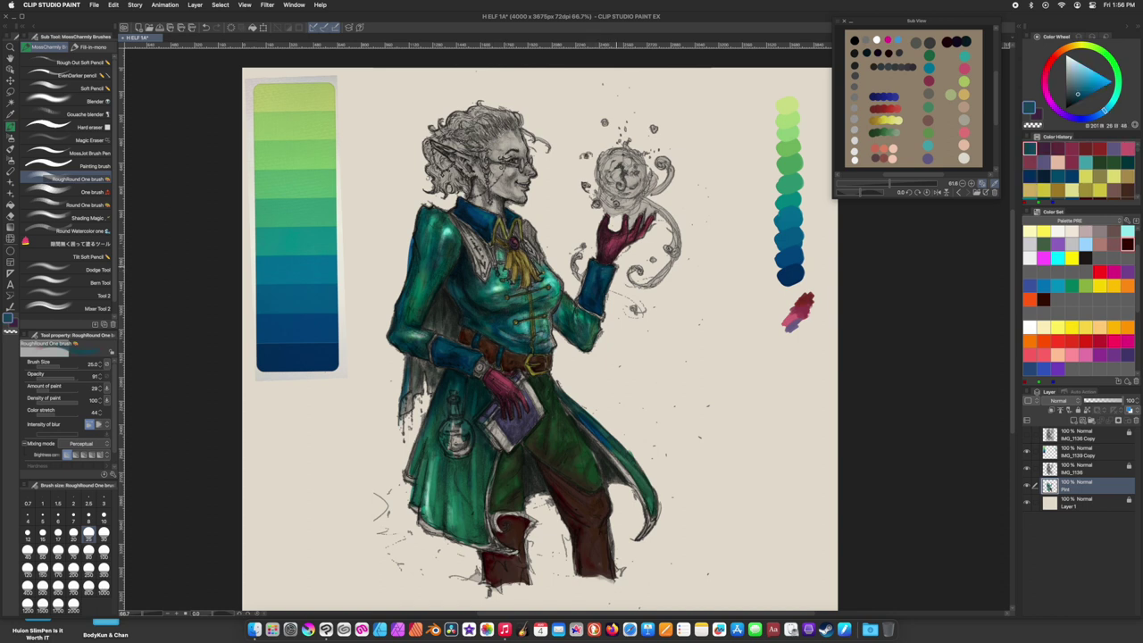
left_click(536, 364, "alt")
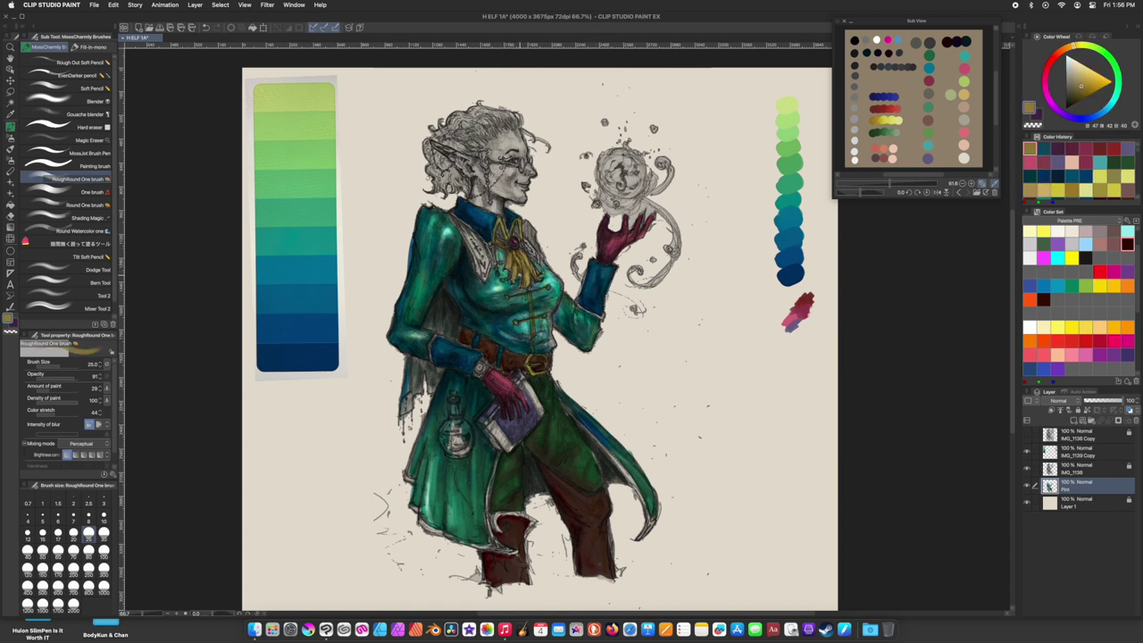
key("bracketleft")
key("bracketleft")
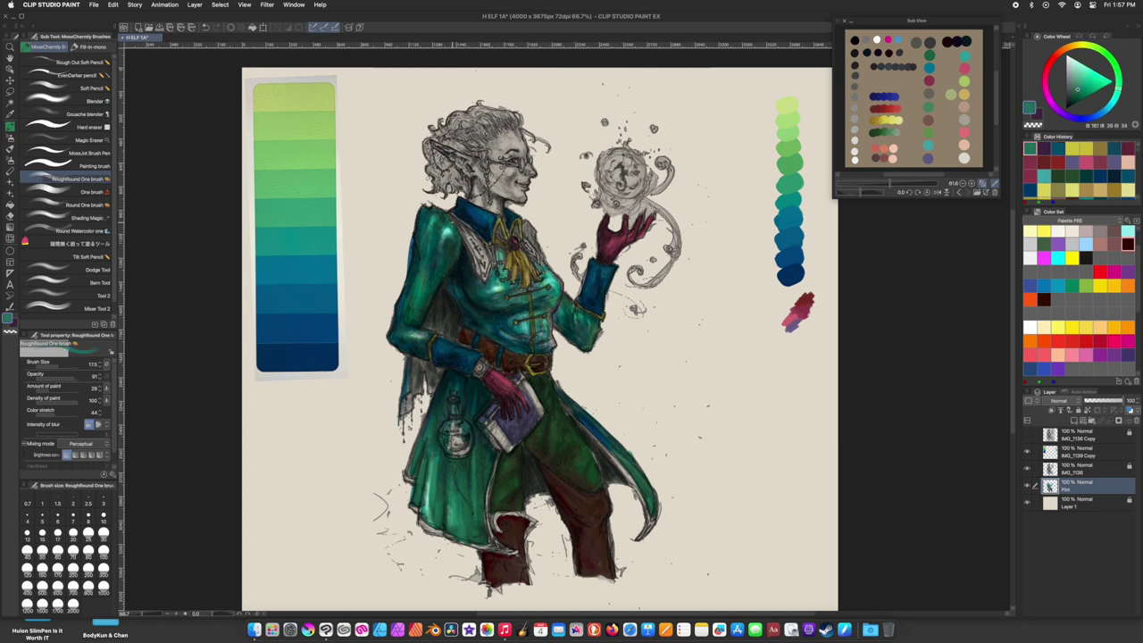
Refine the collar and jacket with light teal highlights and dark blue shading
mouse_move(523, 225)
left_mouse_down()
mouse_move(539, 250)
mouse_move(533, 237)
left_mouse_up()
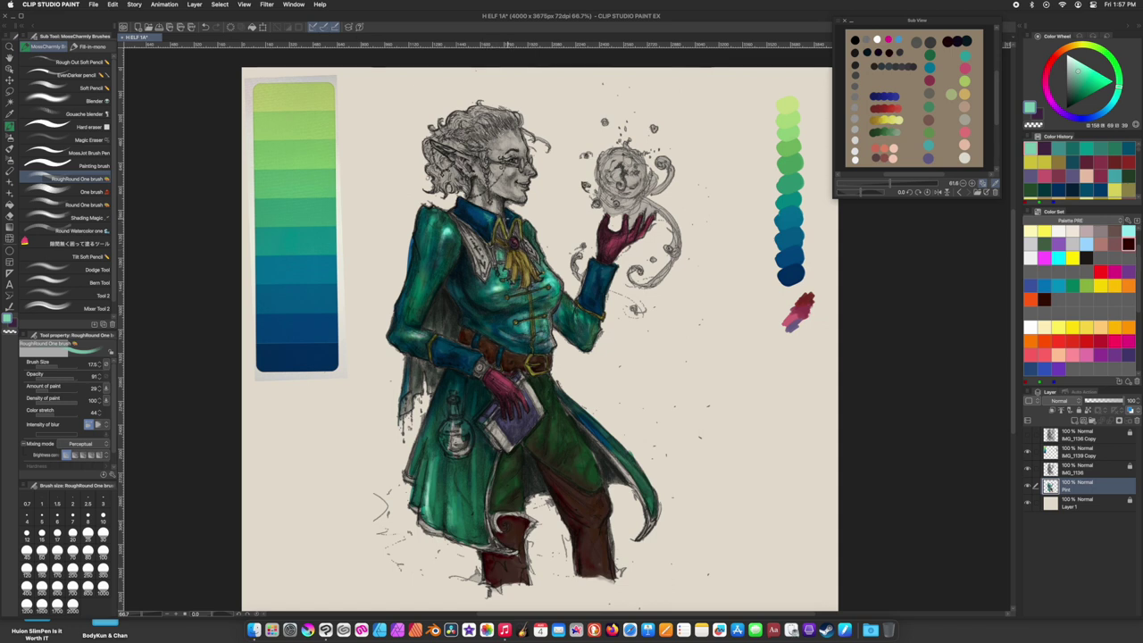
key("x")
left_click(1075, 94)
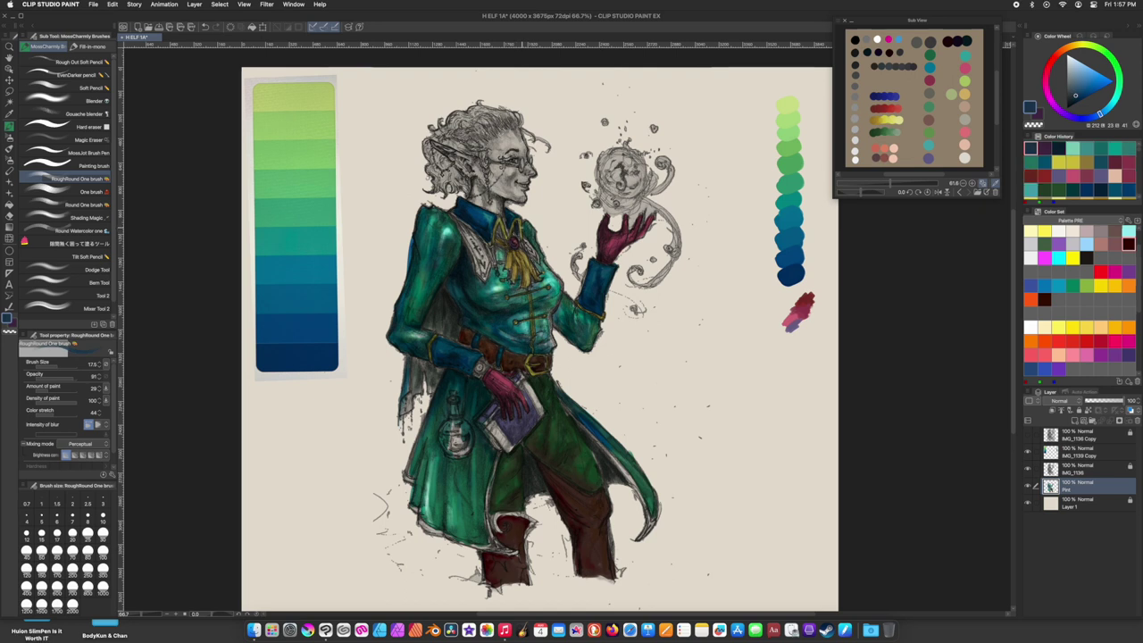
left_click(1078, 92)
left_click(1080, 93)
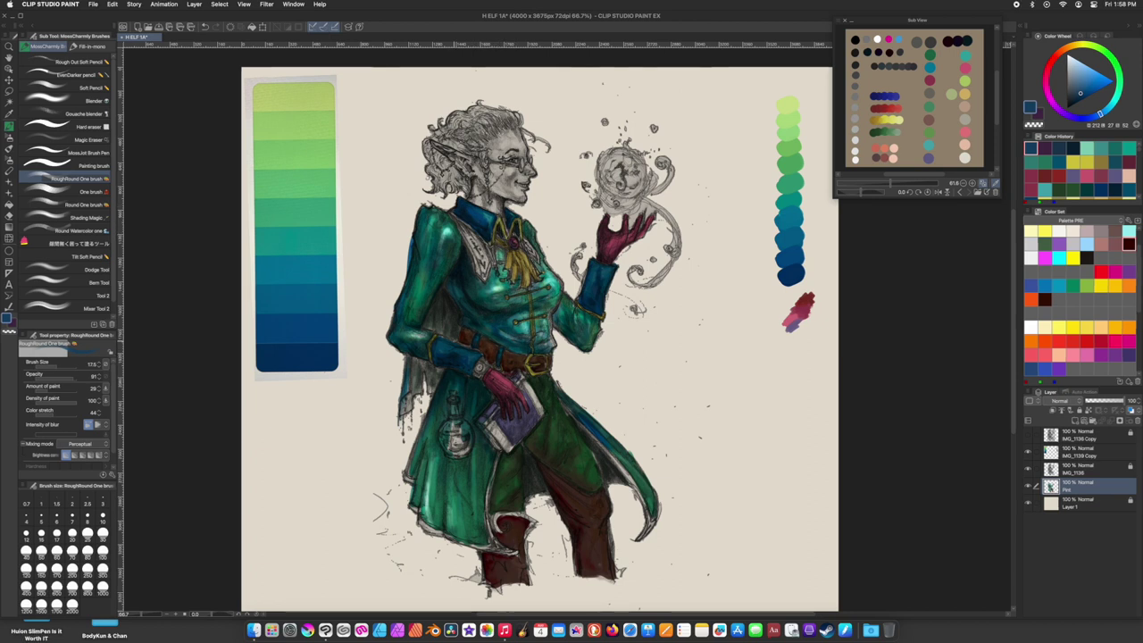
Shade the leather belt with dark and mid browns sampled from the belt itself
key("super+plus")
key("super+plus")
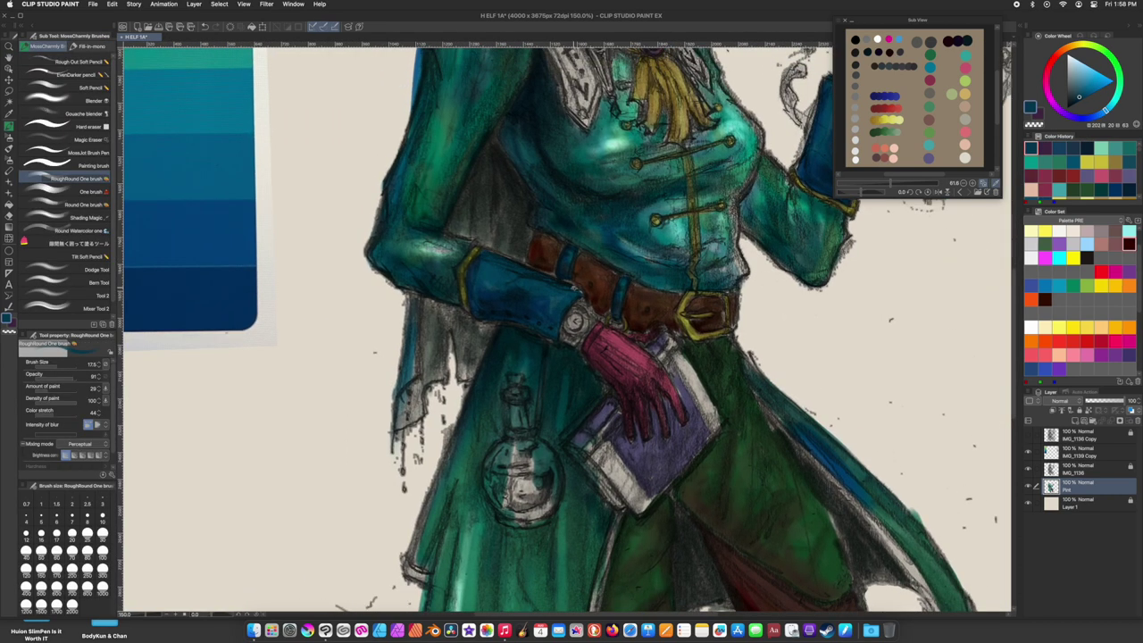
left_click(530, 265, "alt")
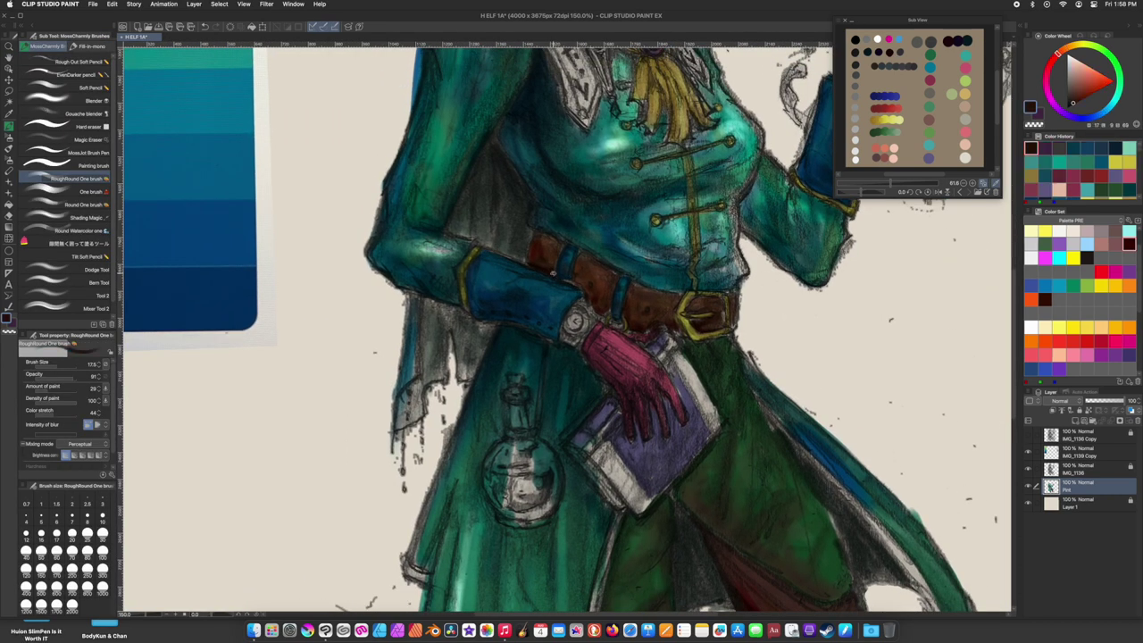
left_click(539, 257, "alt")
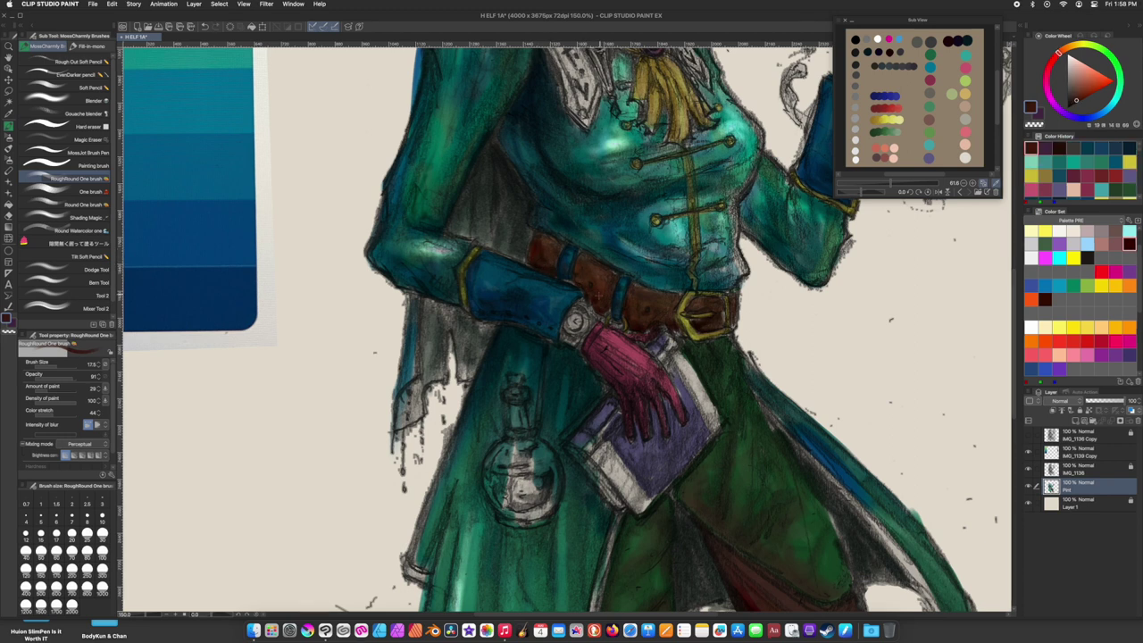
left_click(594, 308, "alt")
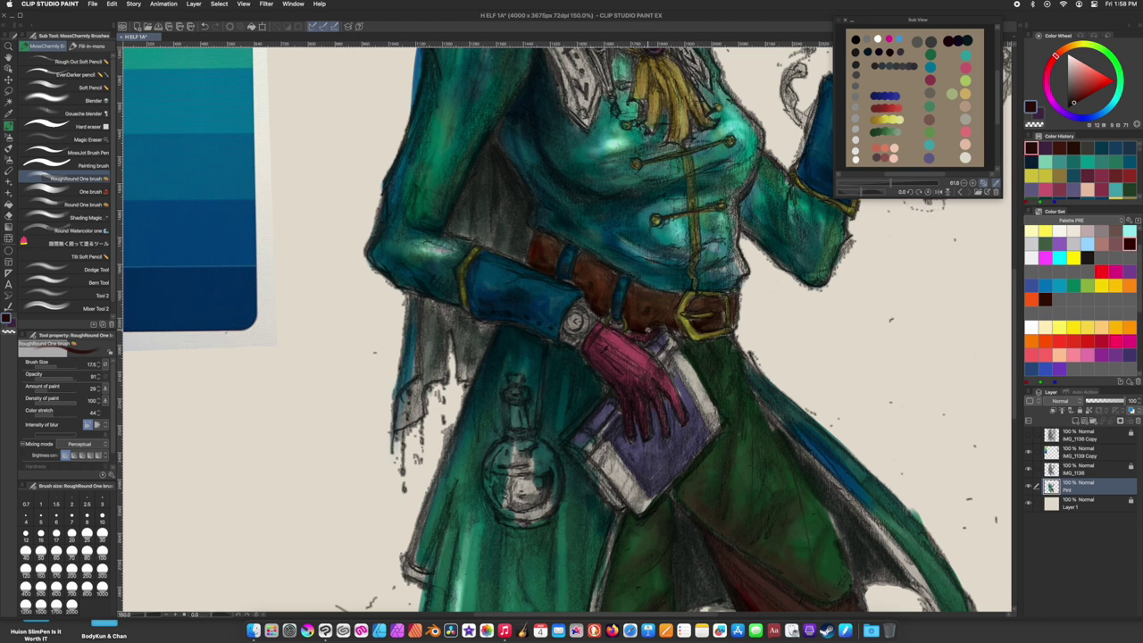
left_click(714, 317, "alt")
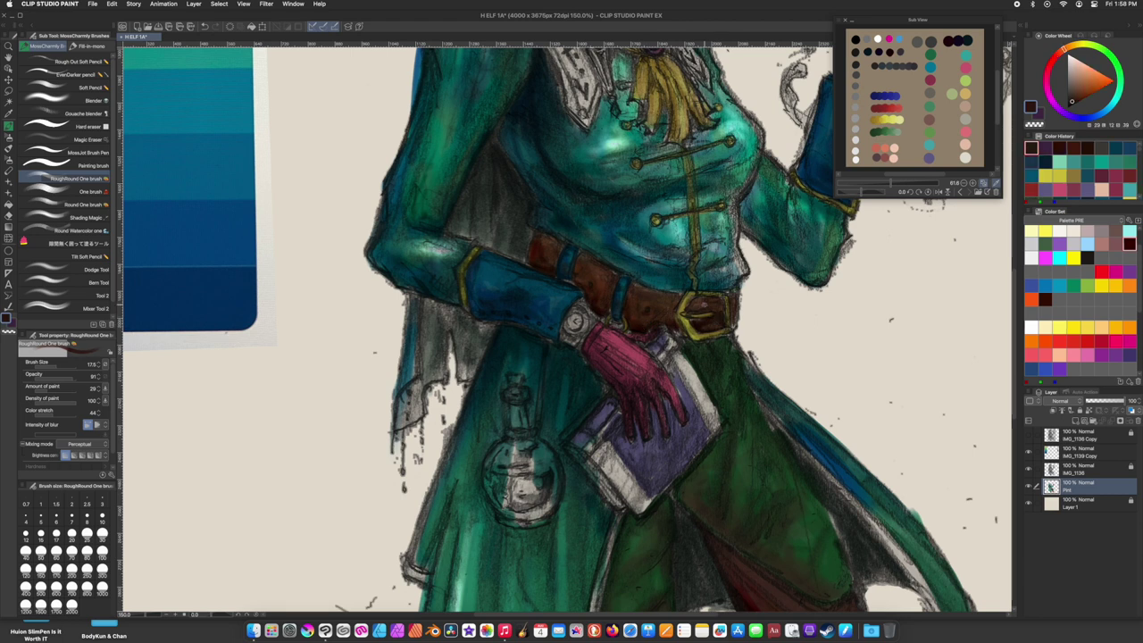
left_click(714, 317, "alt")
left_click(719, 308, "alt")
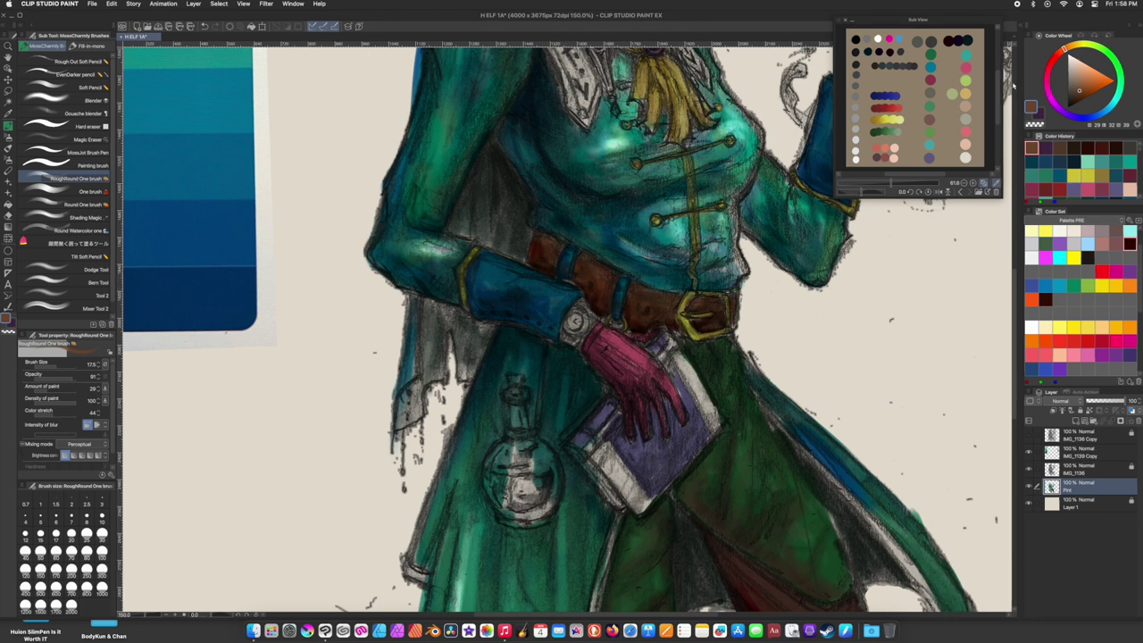
Touch up the blue belt loops and paint the coat edge beside the hip dark teal, with the brush reduced to size 9
left_click(1060, 160)
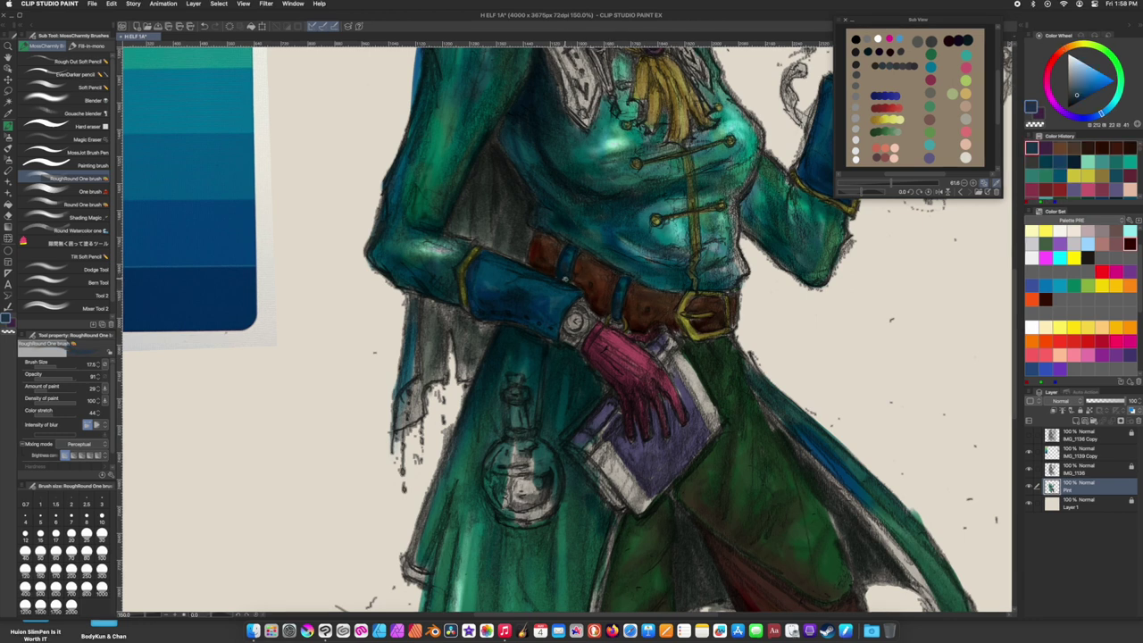
left_click(1046, 161)
key("bracketleft")
key("bracketleft")
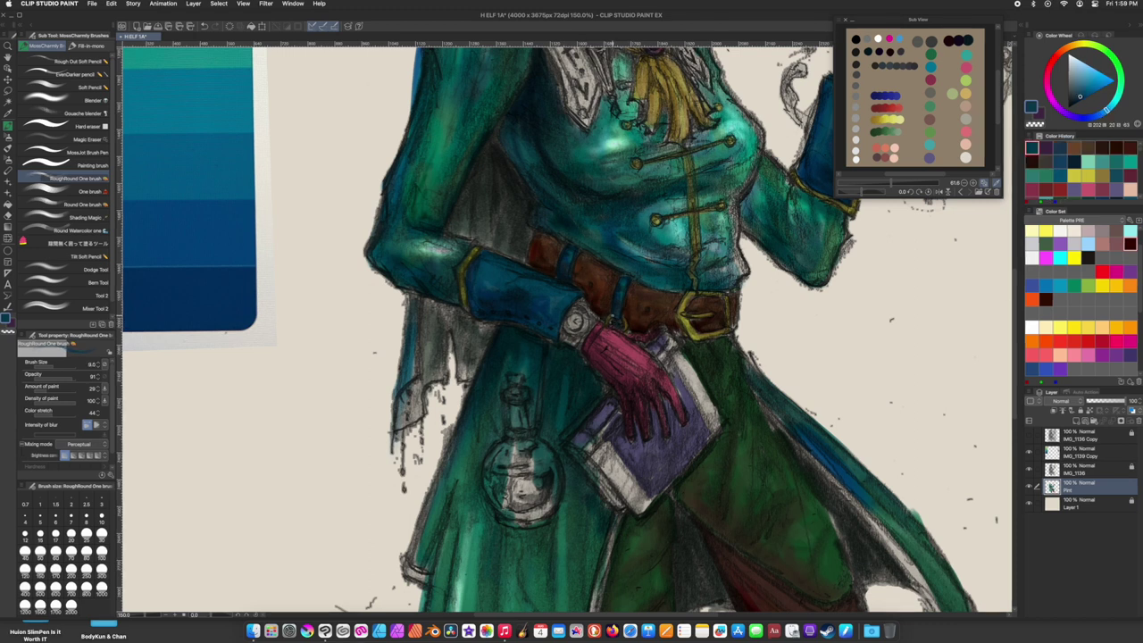
key("bracketleft")
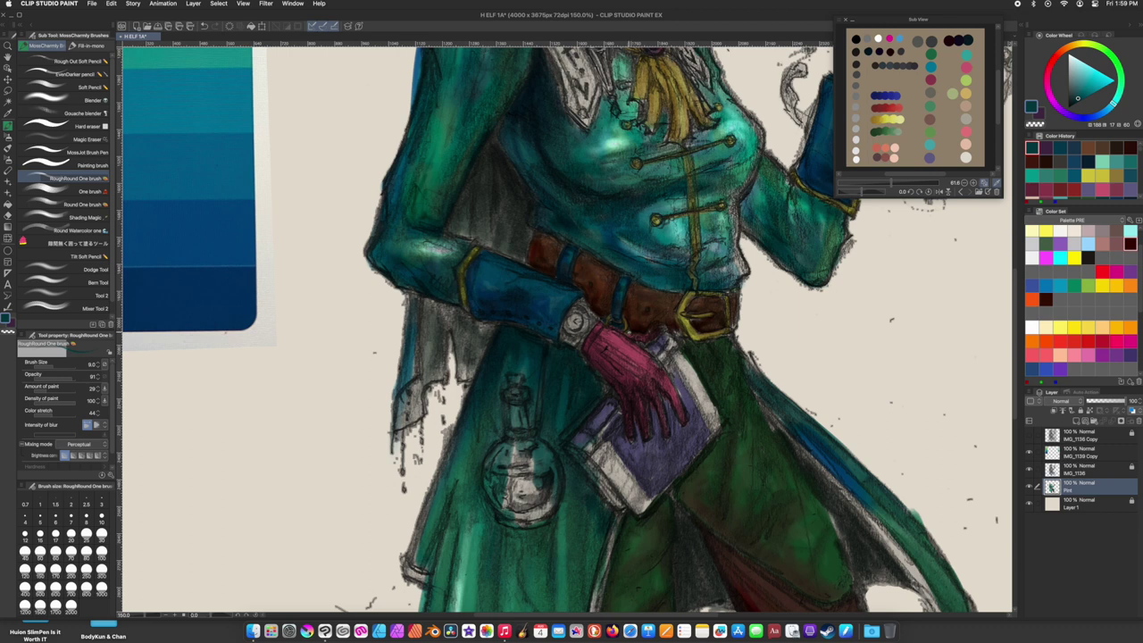
left_click_drag(746, 366, 761, 379)
Define the belt's end near the elbow with dark red-brown edges and brown fill
left_click(533, 240, "alt")
left_click_drag(532, 234, 531, 252)
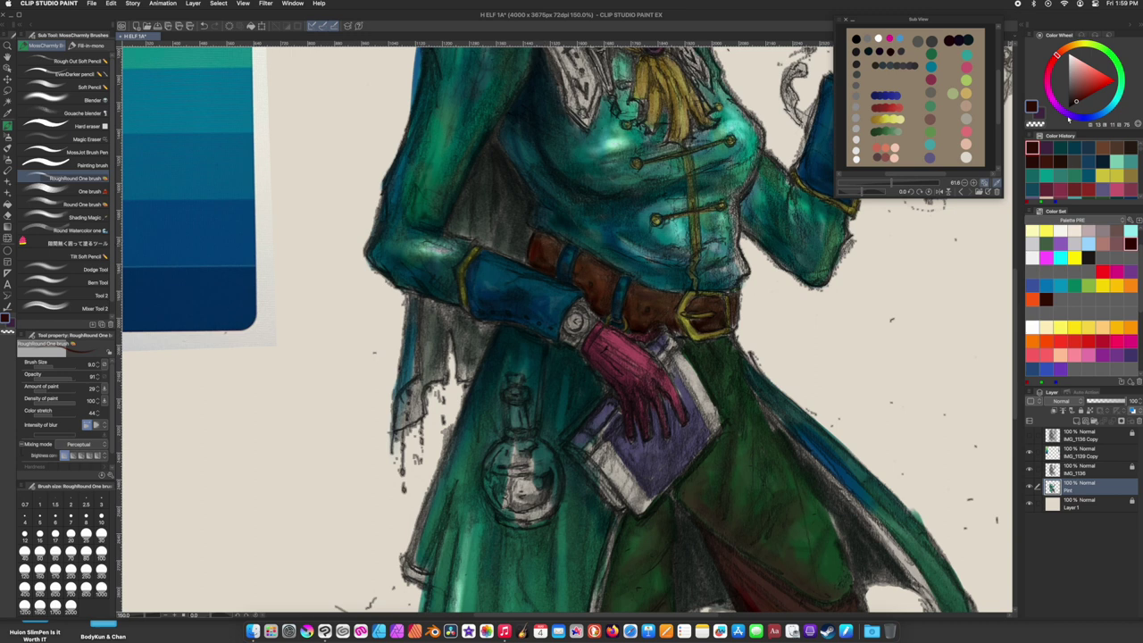
left_click(1102, 148)
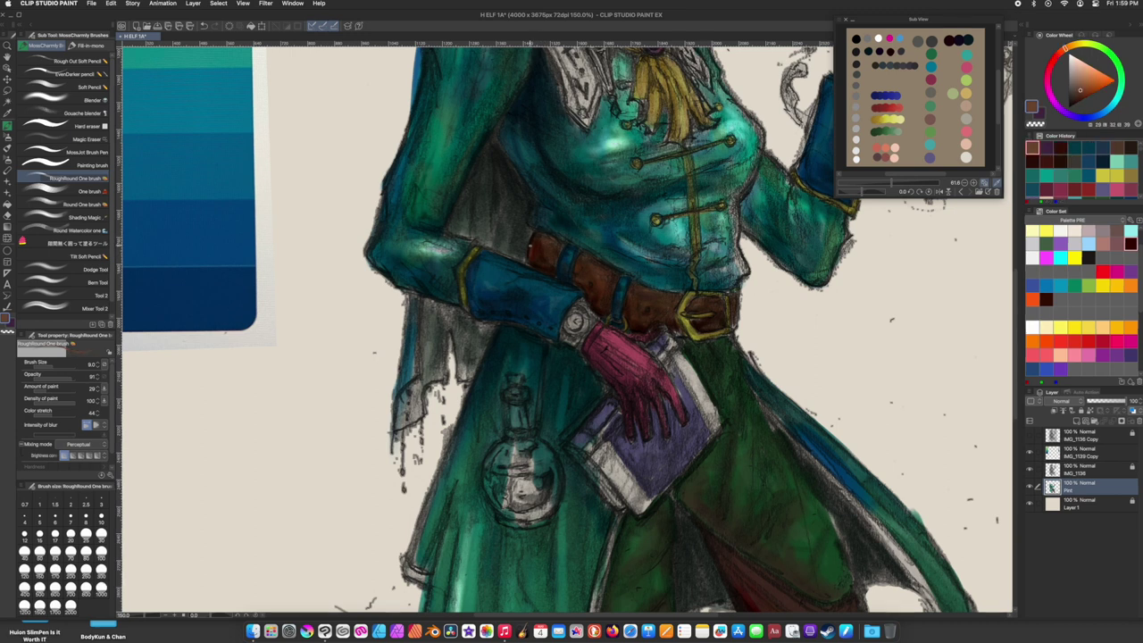
left_click(532, 239, "alt")
left_click_drag(533, 241, 535, 254)
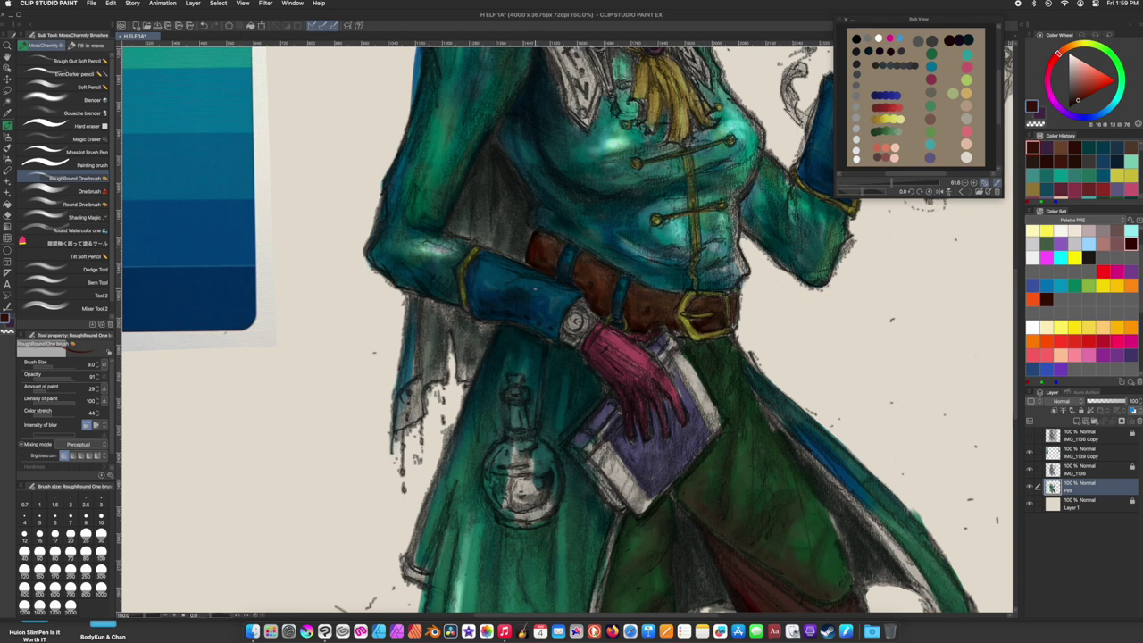
left_click_drag(541, 237, 553, 235)
left_click(1077, 93)
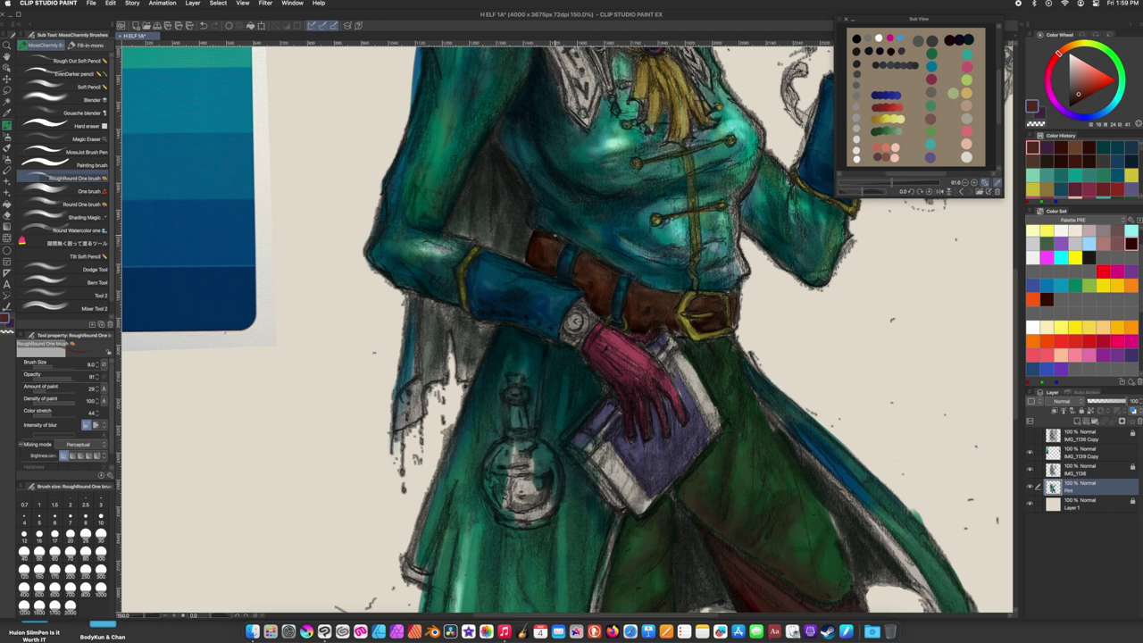
left_click(1076, 99)
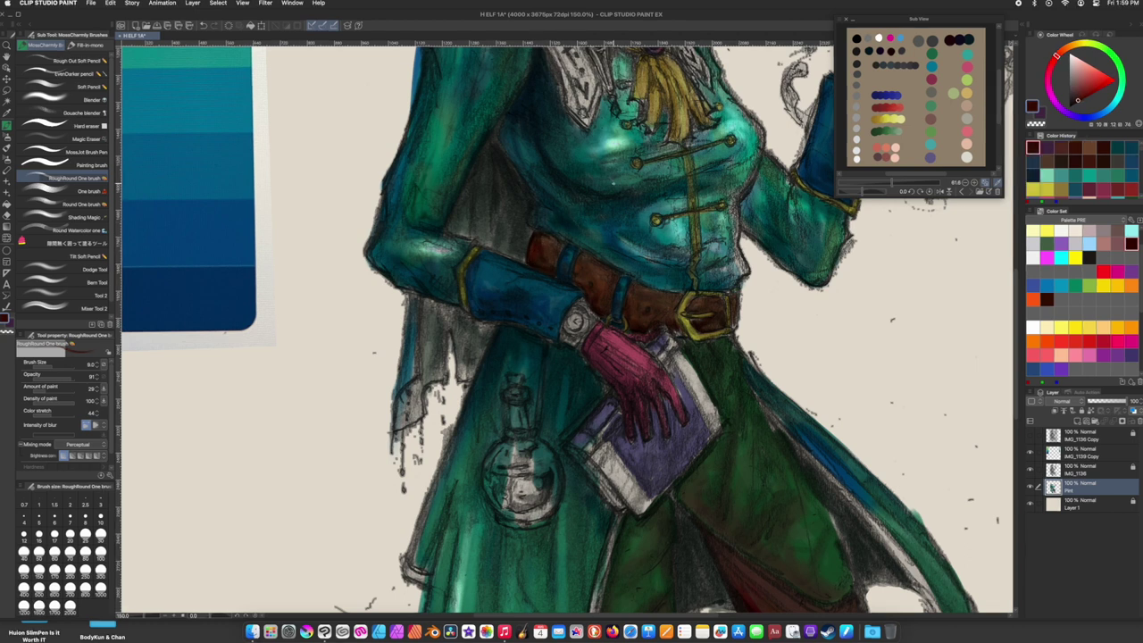
Sample the cape's grey-green with the IMG_1136 line art hidden, and fill the torn cape below the forearm using the Shading Magic brush
left_click(1029, 470)
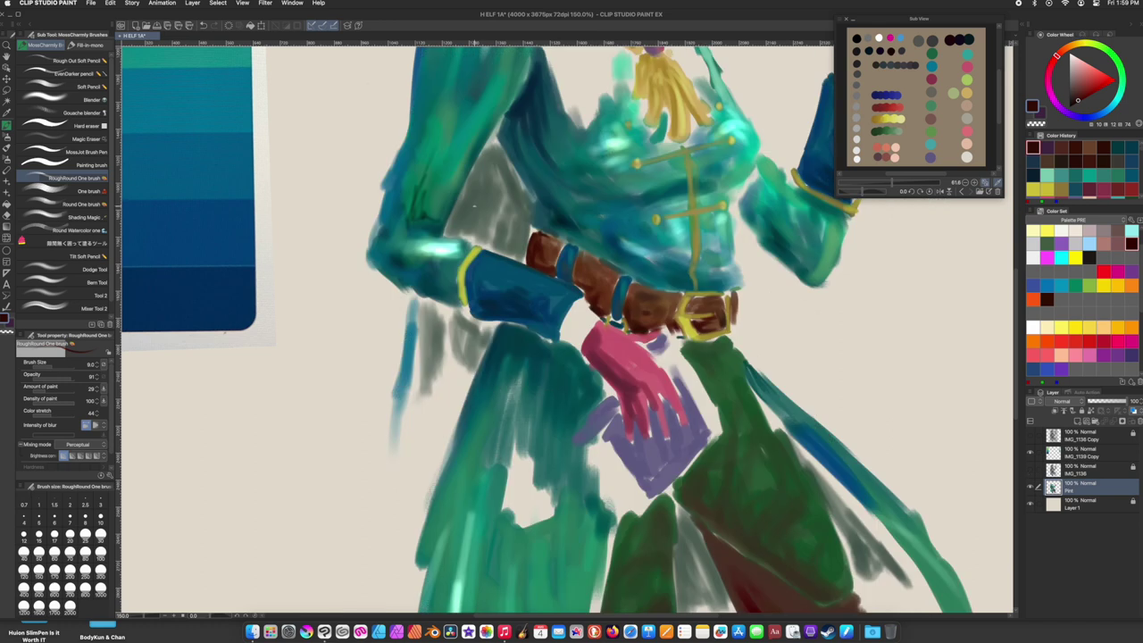
left_click(473, 205, "alt")
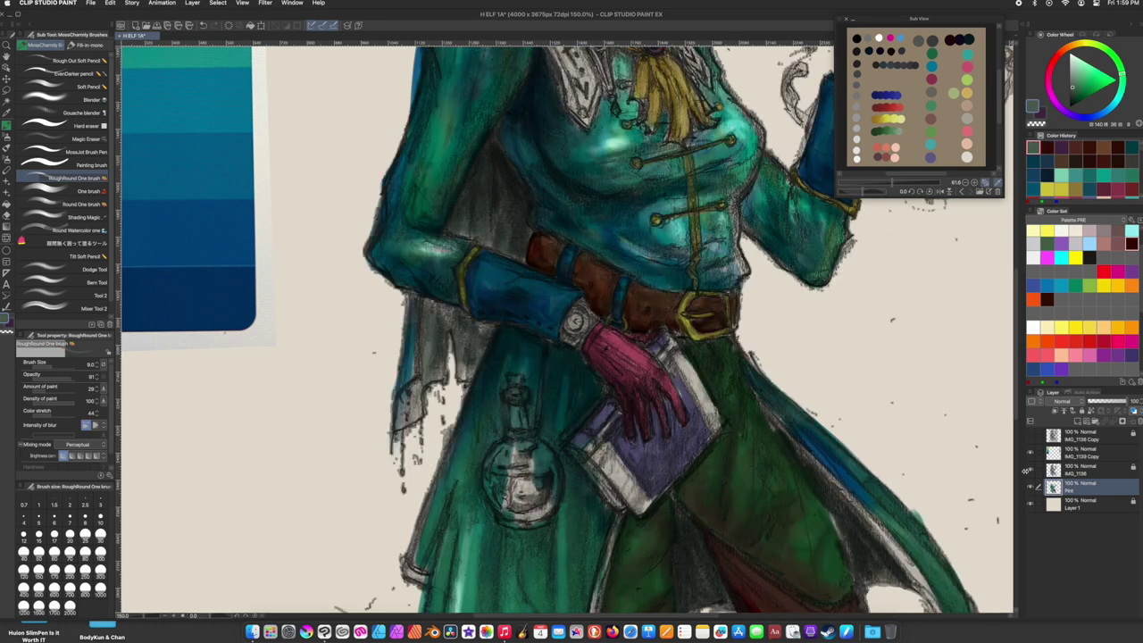
left_click(1029, 469)
key("bracketright")
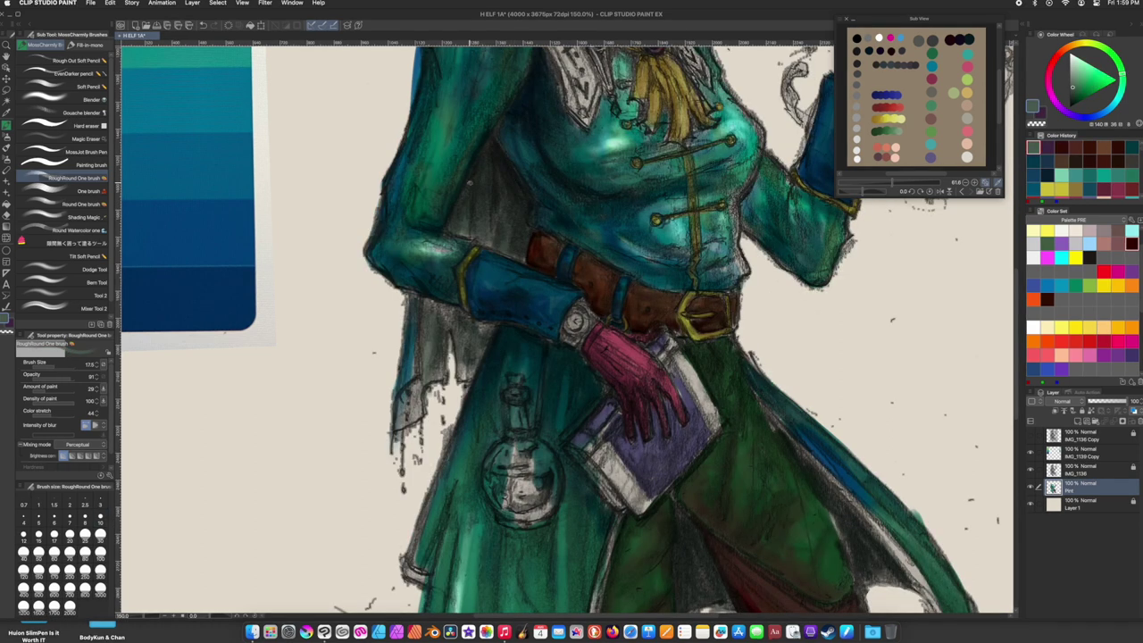
left_click(75, 217)
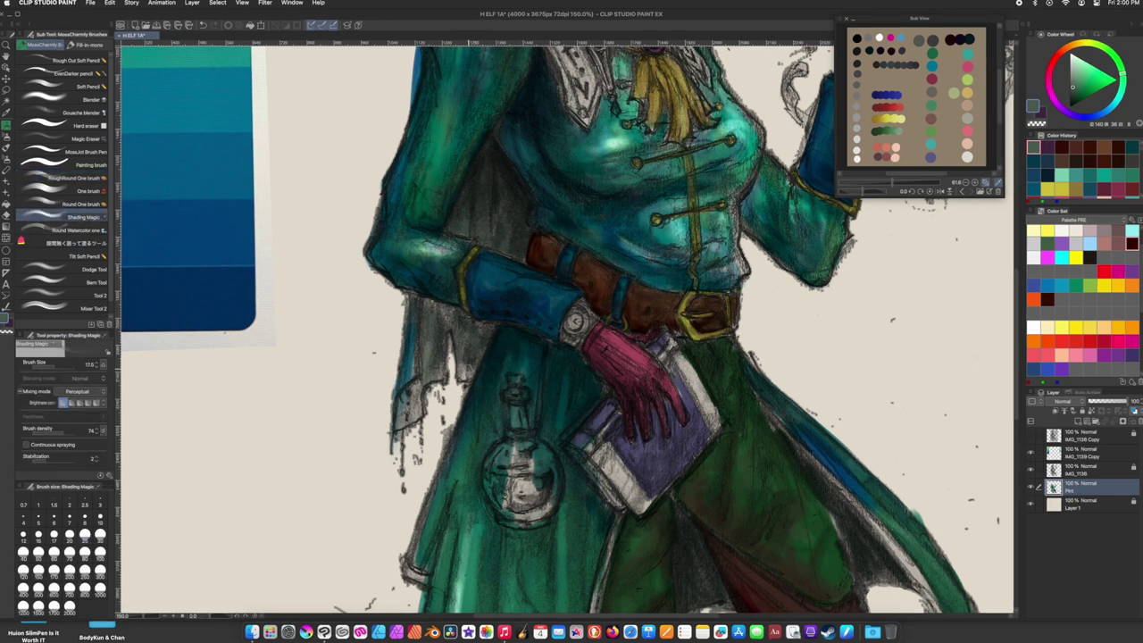
mouse_move(460, 326)
left_mouse_down()
mouse_move(413, 393)
mouse_move(411, 415)
left_mouse_up()
key("bracketleft")
key("bracketleft")
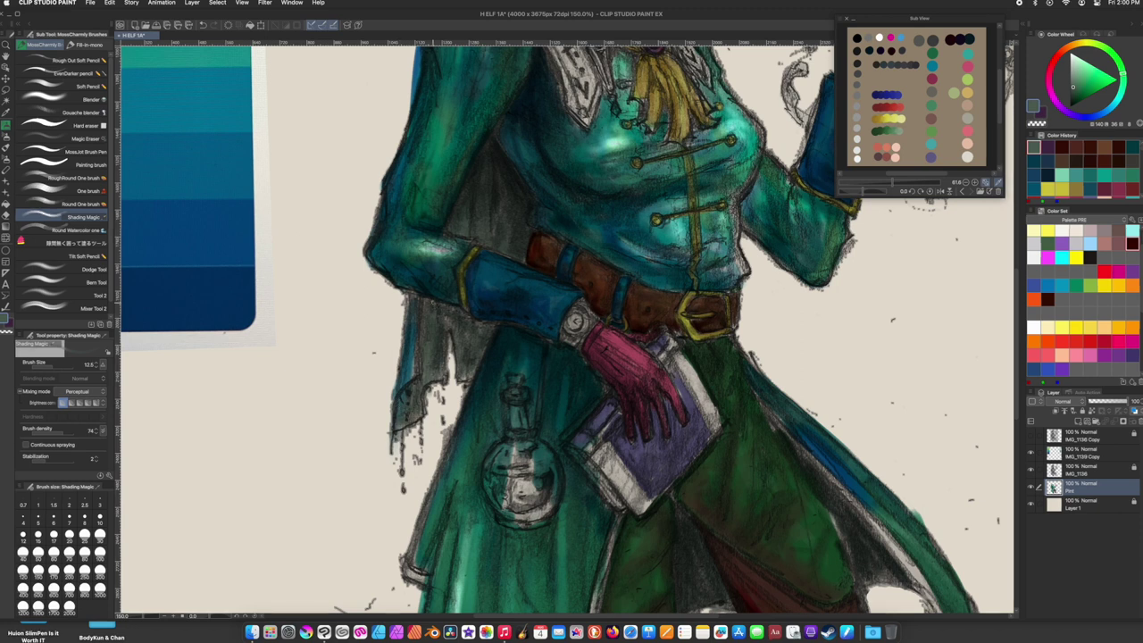
Shade the forearm cuff and the torn cape with blue and grey-green tones sampled from them
left_click(513, 283, "alt")
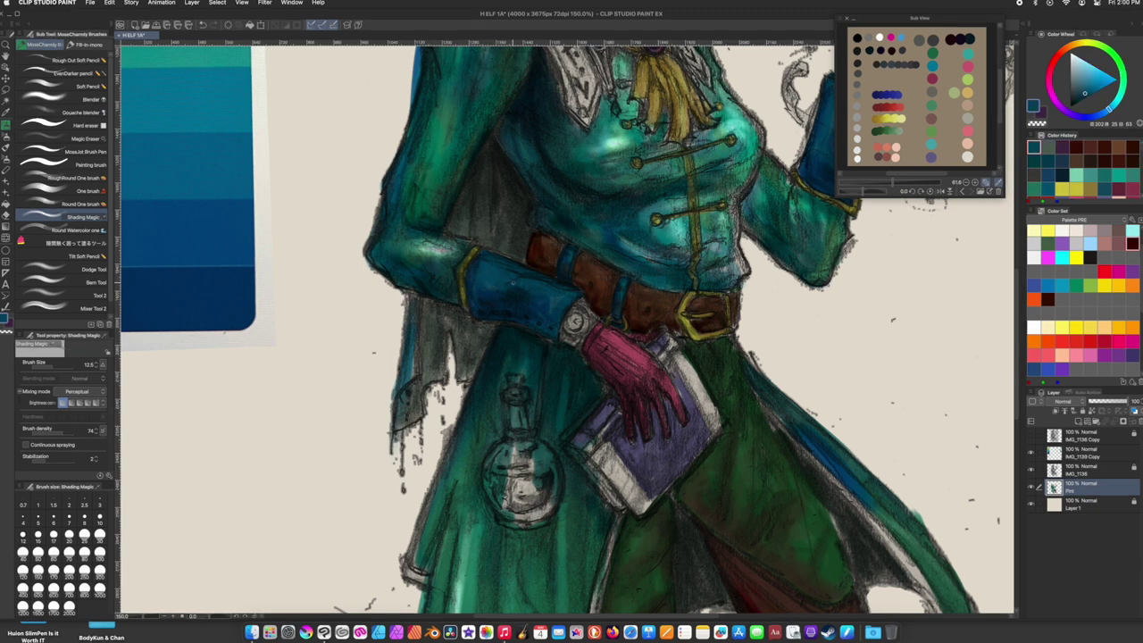
left_click(465, 340, "alt")
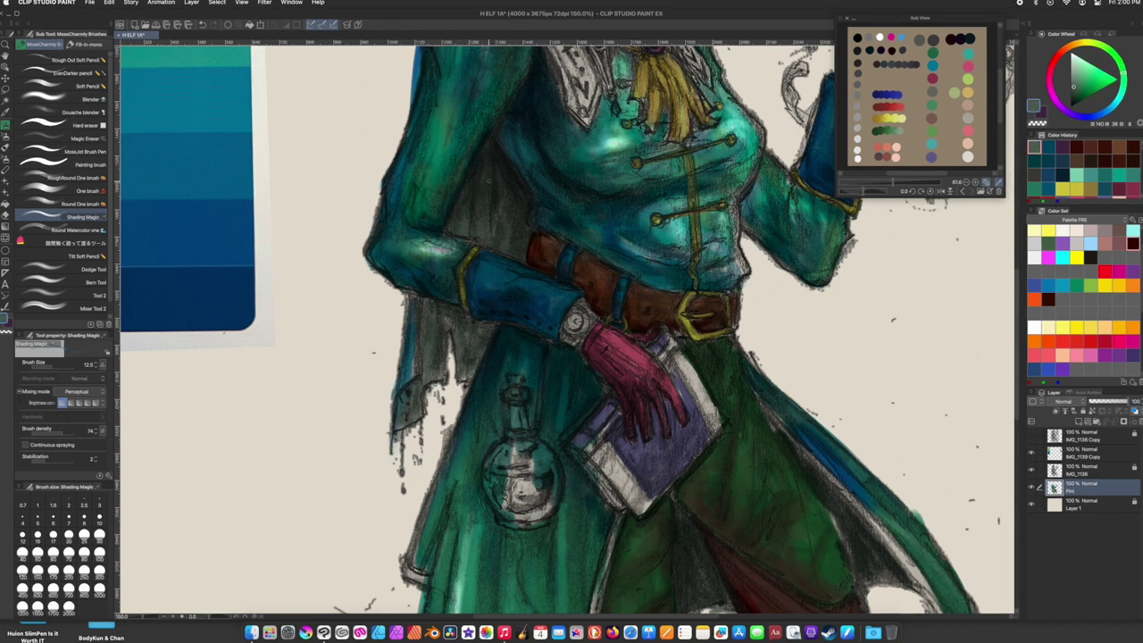
left_click(494, 265, "alt")
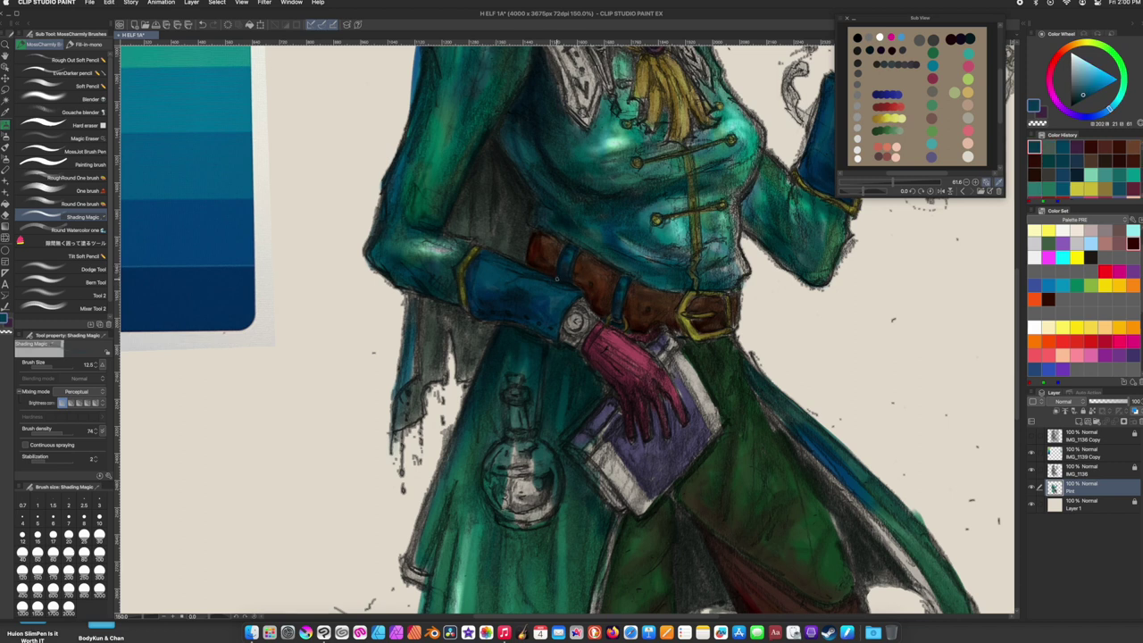
Paint the wristwatch gold with the RoughRound One brush, using a palette yellow and a deeper sampled gold
left_click(892, 117)
left_click(84, 517)
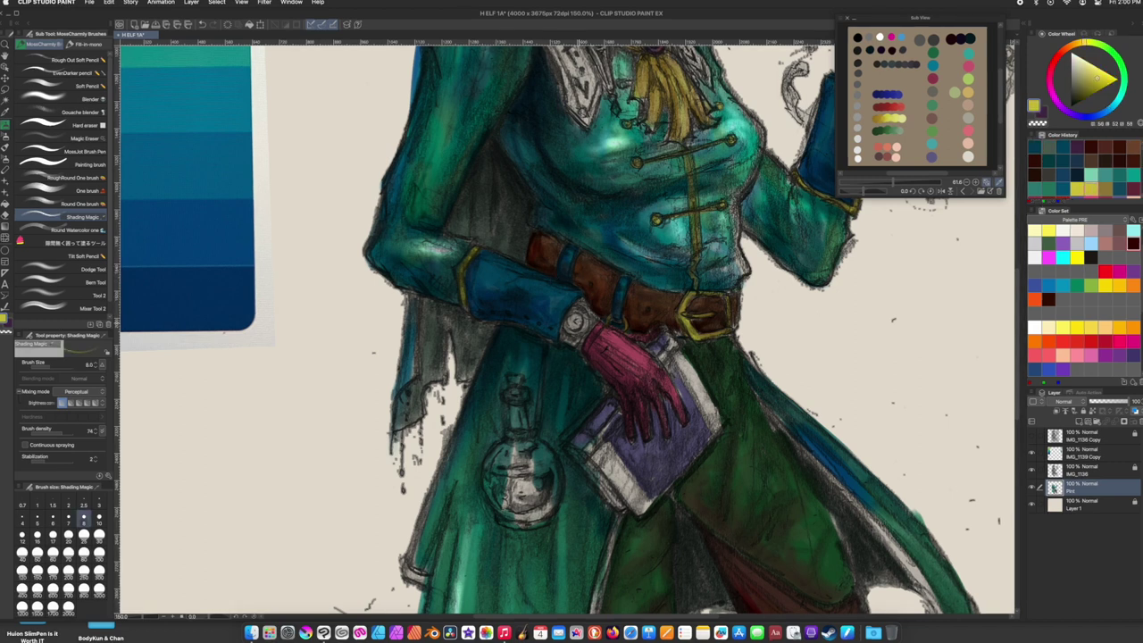
left_click(71, 176)
left_click_drag(566, 313, 589, 337)
left_click(565, 325, "alt")
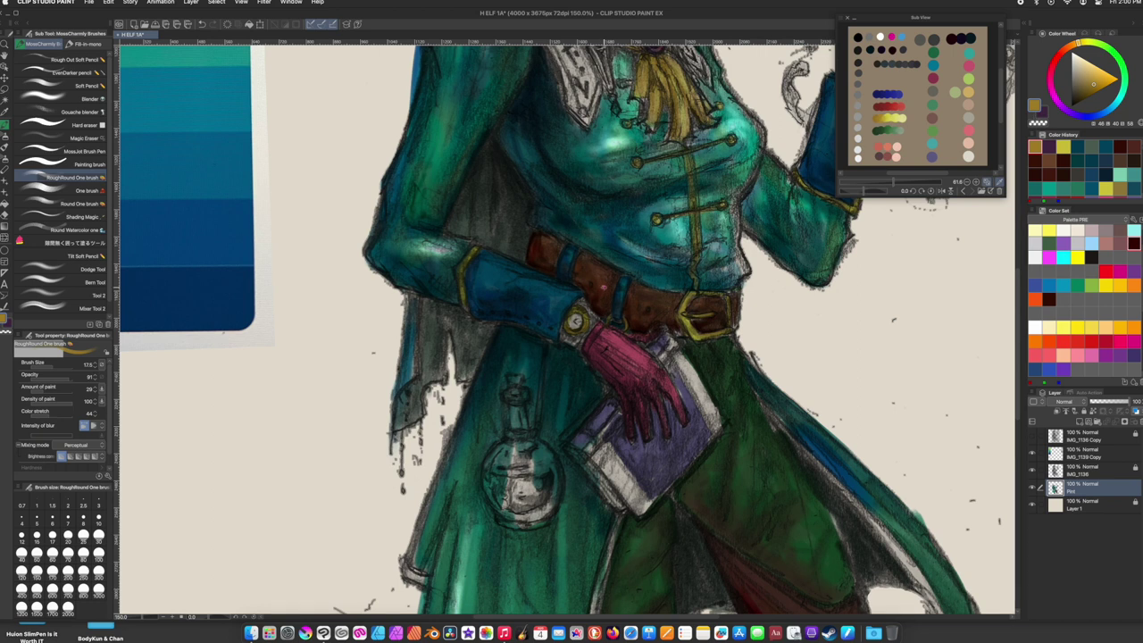
Shade the belt just above the watch and gloved wrist with dark and reddish browns sampled from it
left_click(589, 314, "alt")
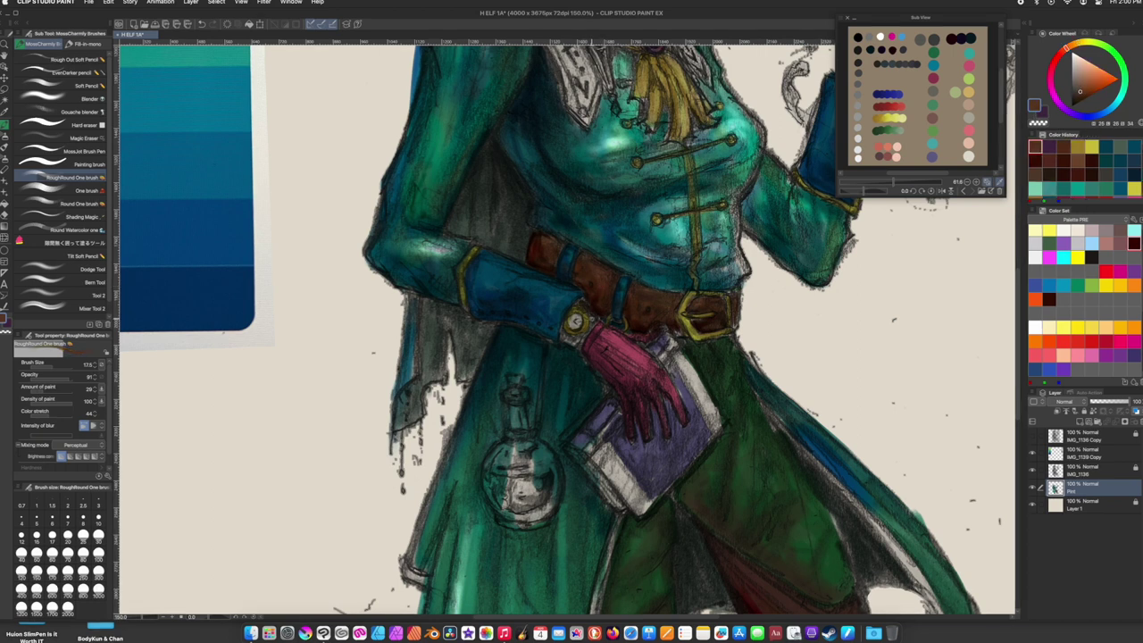
left_click(591, 312, "alt")
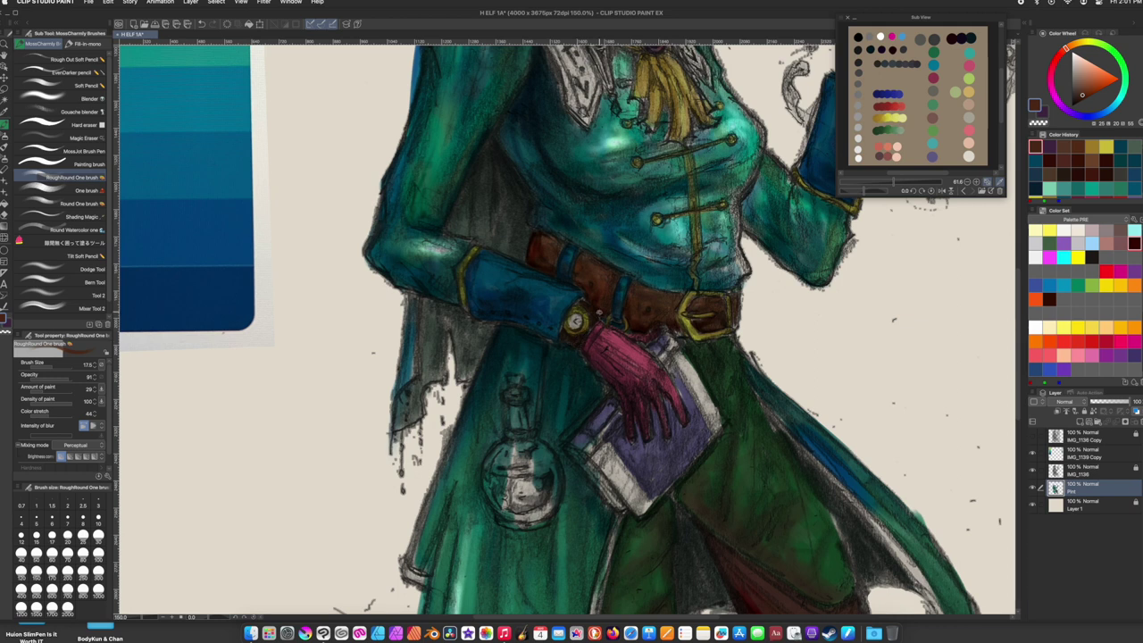
left_click(589, 311, "alt")
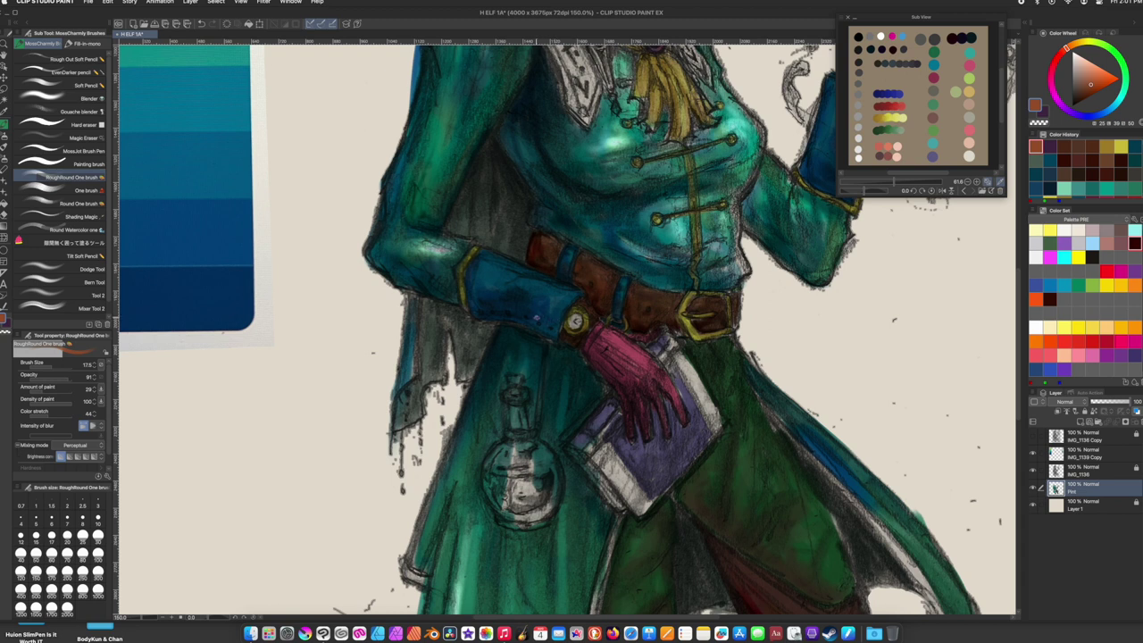
Deepen the forearm cuff beside the watch with sampled dark blues, and reduce the brush size to 10
left_click(539, 314, "alt")
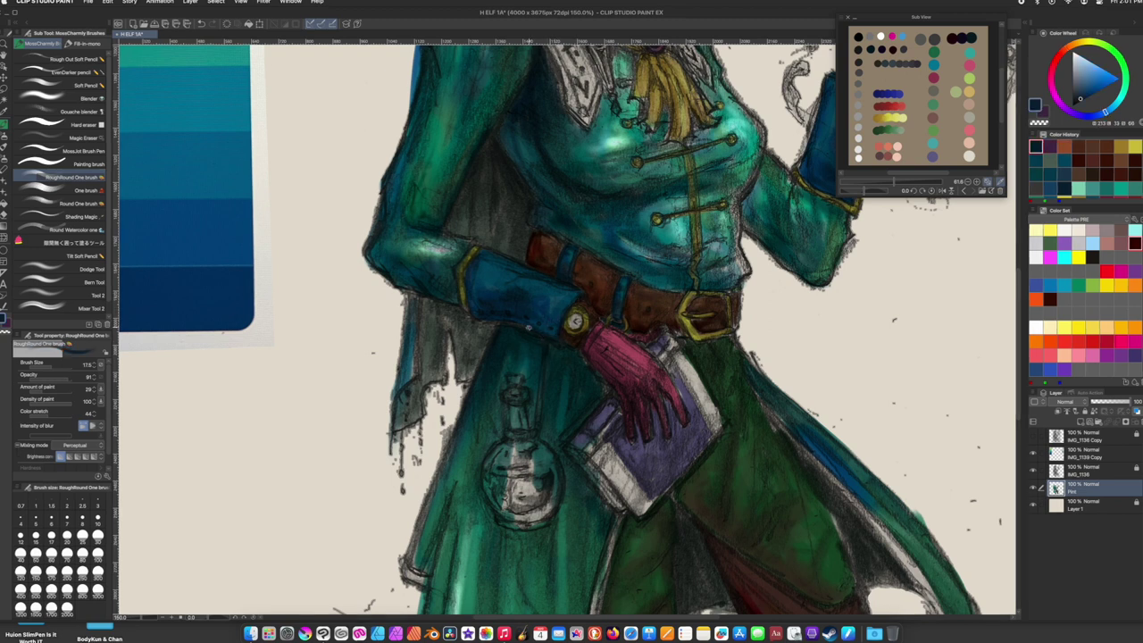
left_click(545, 323, "alt")
key("bracketleft")
key("bracketleft")
key("bracketleft")
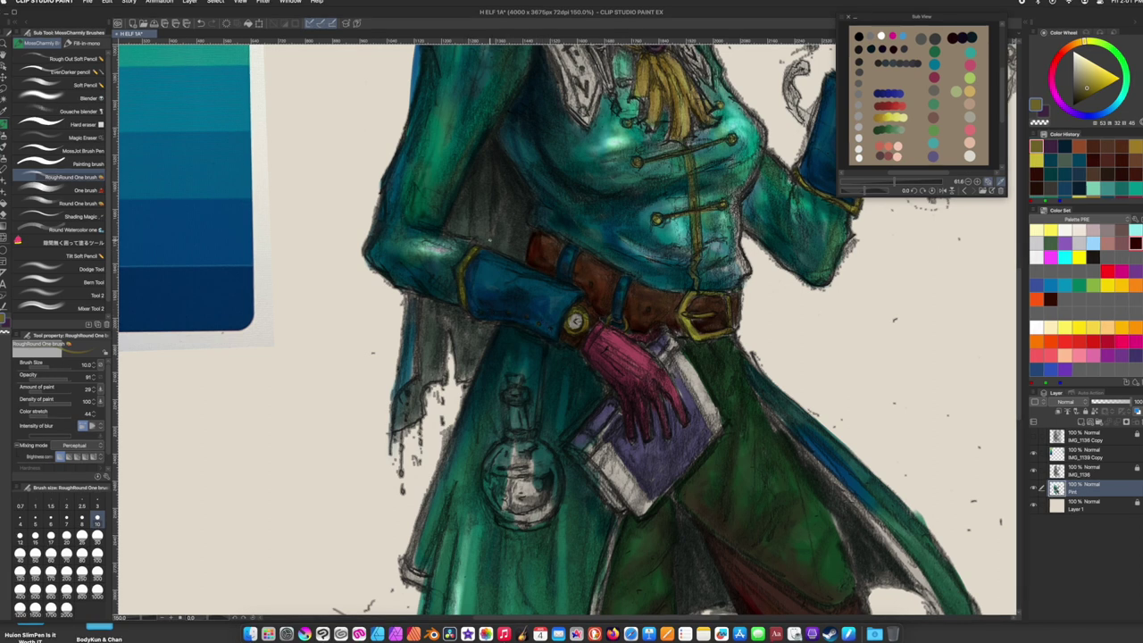
Shade the jacket's side and raised sleeve with sampled teal and dark blue tones using the Shading Magic brush
scroll(571, 321, "up", 3)
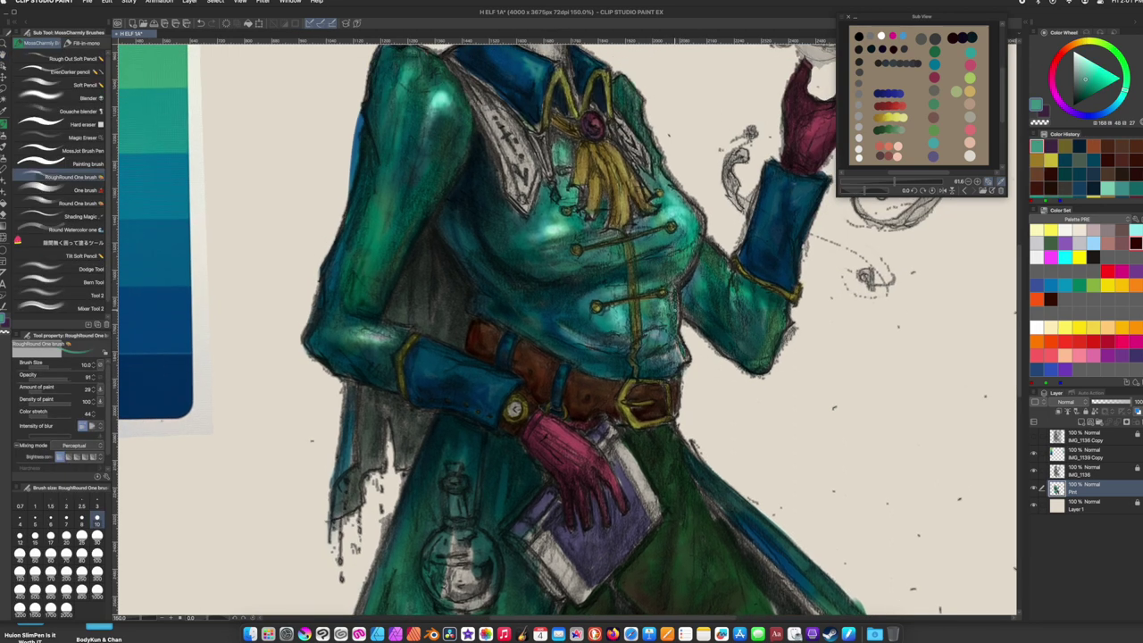
left_click(73, 216)
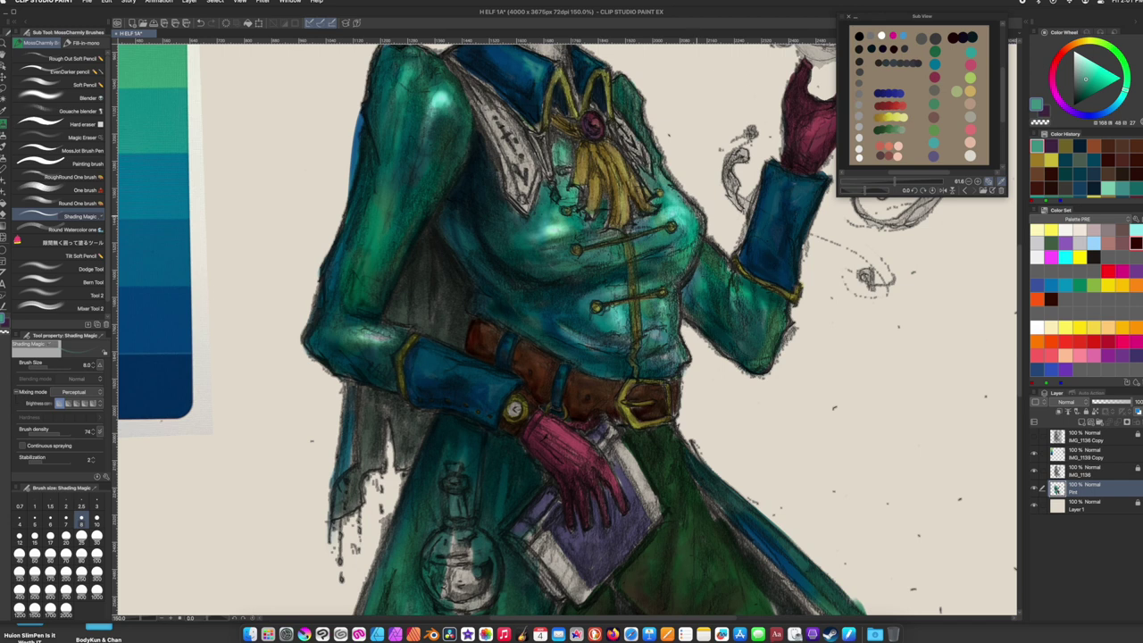
left_click(675, 247, "alt")
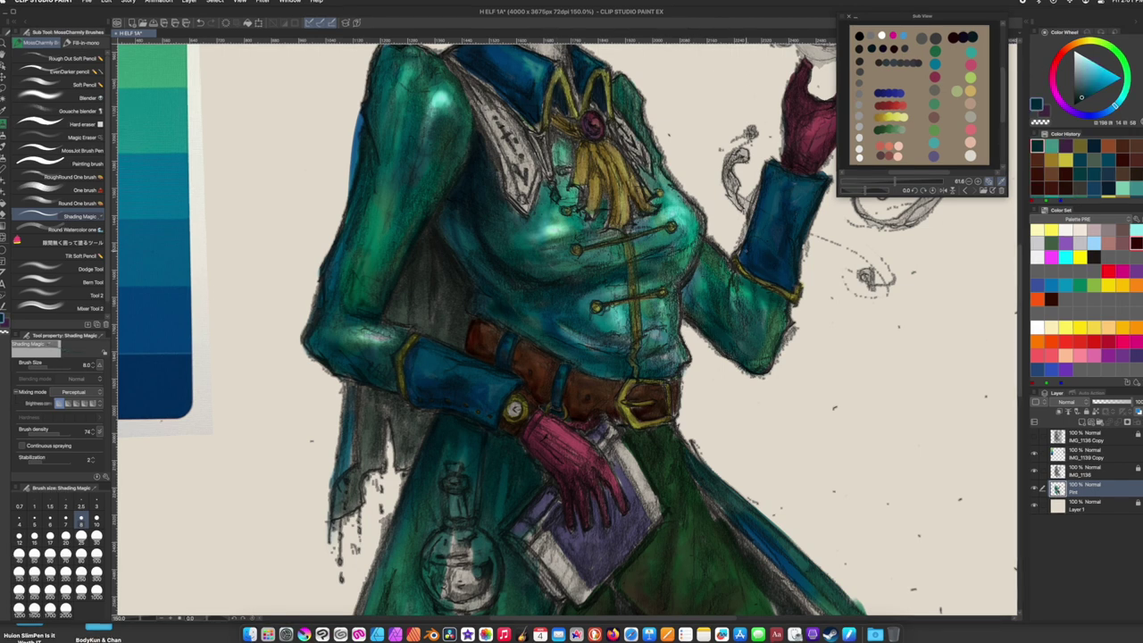
left_click(727, 268, "alt")
Erase the green coat paint inside the flask and the stray paint around the book's pages with the Hard eraser at size 30
left_click_drag(741, 252, 756, 51)
key("e")
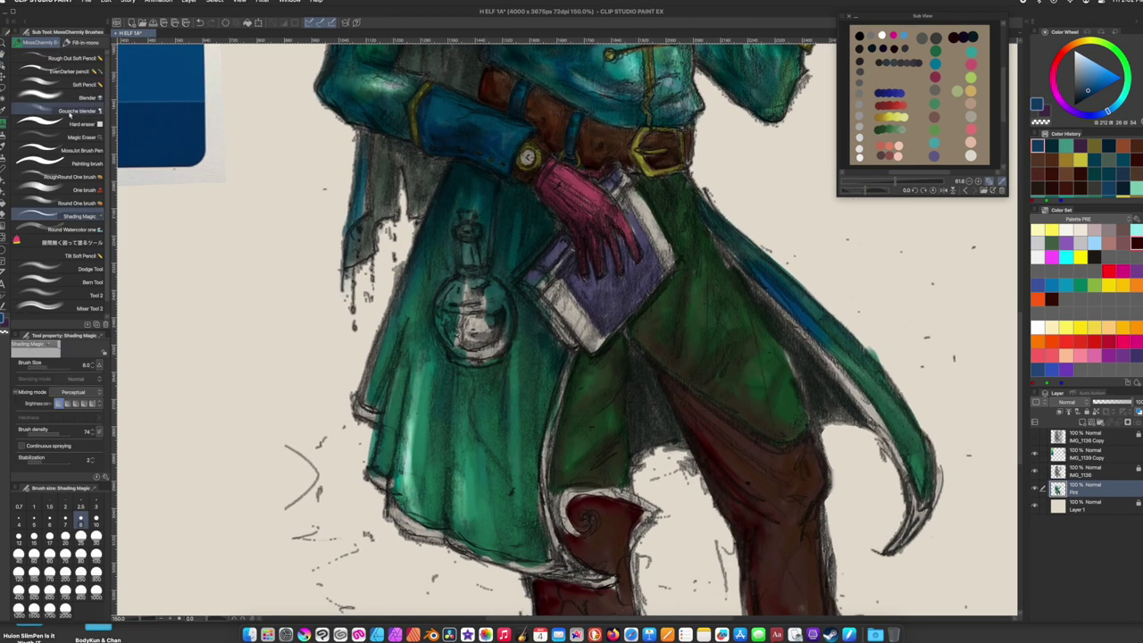
mouse_move(460, 284)
left_mouse_down()
mouse_move(448, 325)
mouse_move(464, 230)
mouse_move(478, 234)
mouse_move(471, 286)
mouse_move(459, 275)
mouse_move(440, 326)
mouse_move(464, 351)
mouse_move(503, 298)
mouse_move(486, 280)
mouse_move(493, 323)
left_mouse_up()
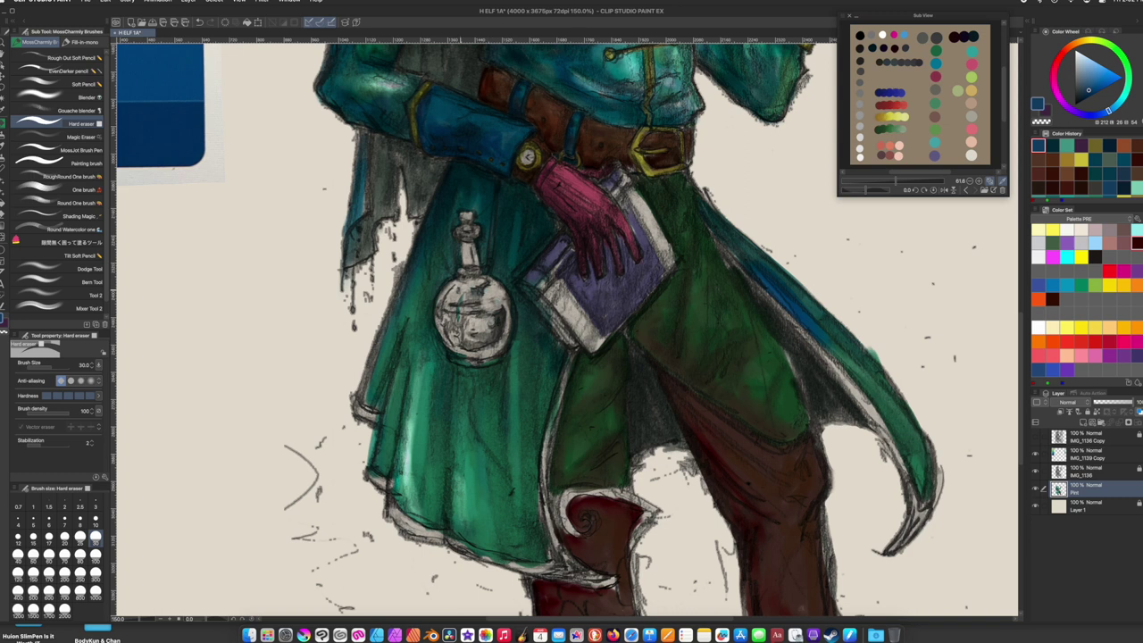
mouse_move(452, 355)
left_mouse_down()
mouse_move(494, 361)
mouse_move(450, 352)
left_mouse_up()
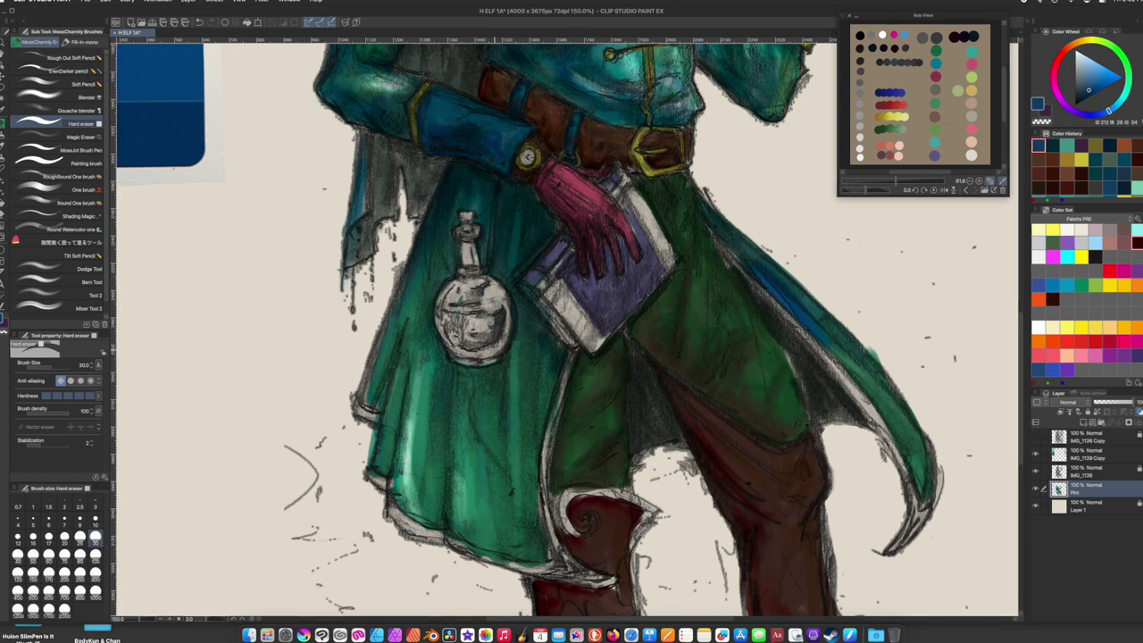
mouse_move(541, 321)
left_mouse_down()
mouse_move(530, 294)
mouse_move(560, 275)
left_mouse_up()
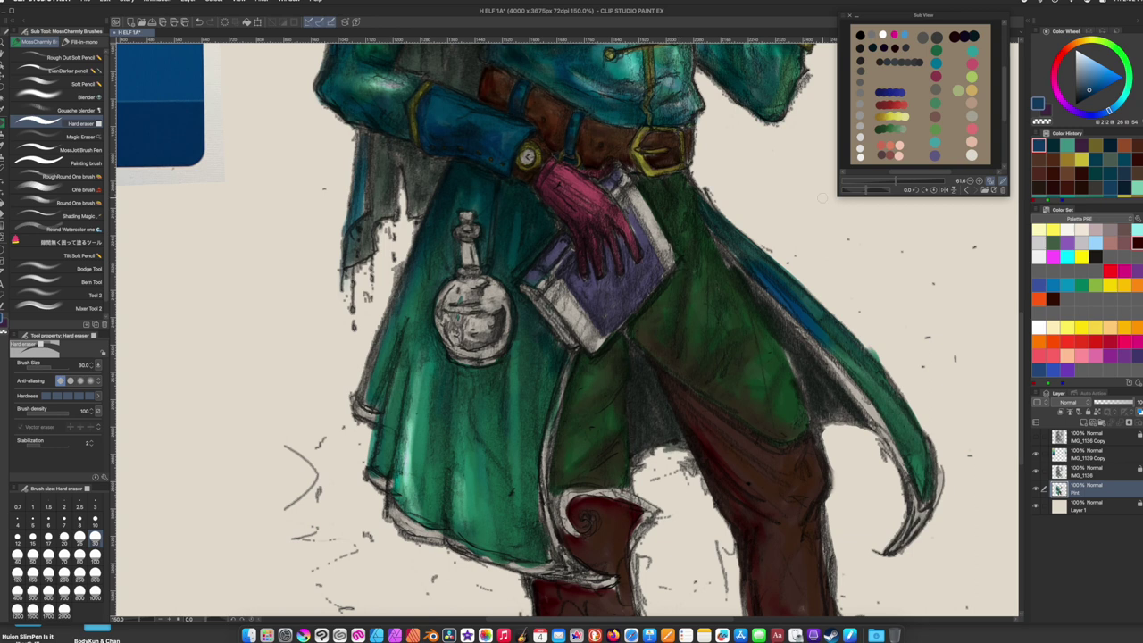
Paint the curled trim on top of the boot yellow using the RoughRound One brush at size 15
left_click_drag(571, 357, 486, 299)
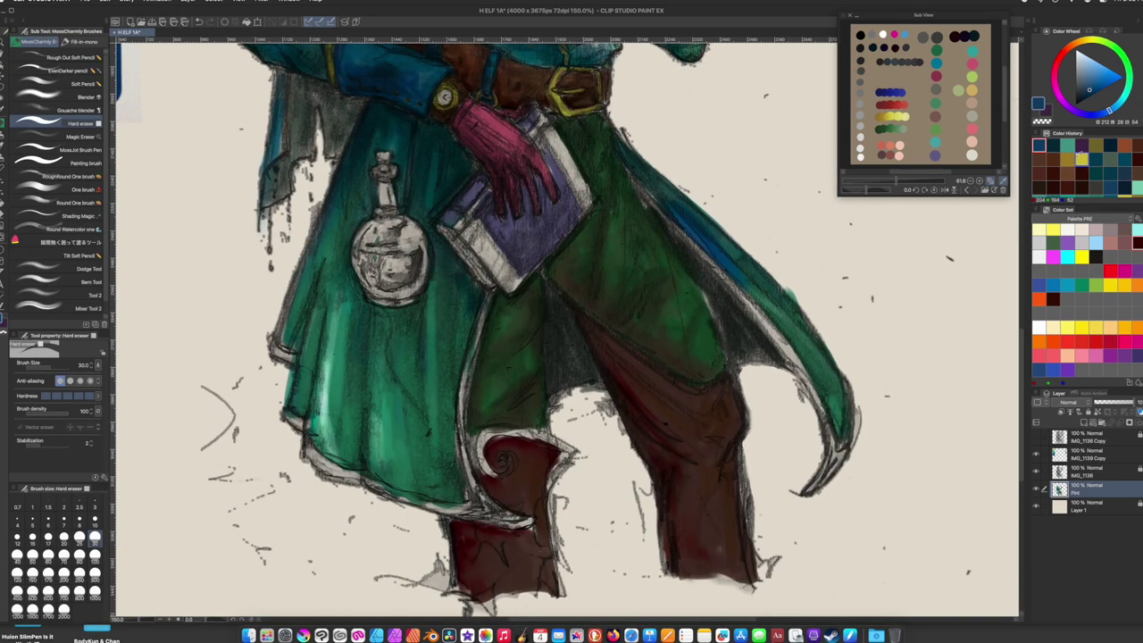
left_click(67, 176)
mouse_move(516, 432)
left_mouse_down()
mouse_move(479, 441)
mouse_move(511, 470)
mouse_move(505, 457)
left_mouse_up()
left_click(31, 537)
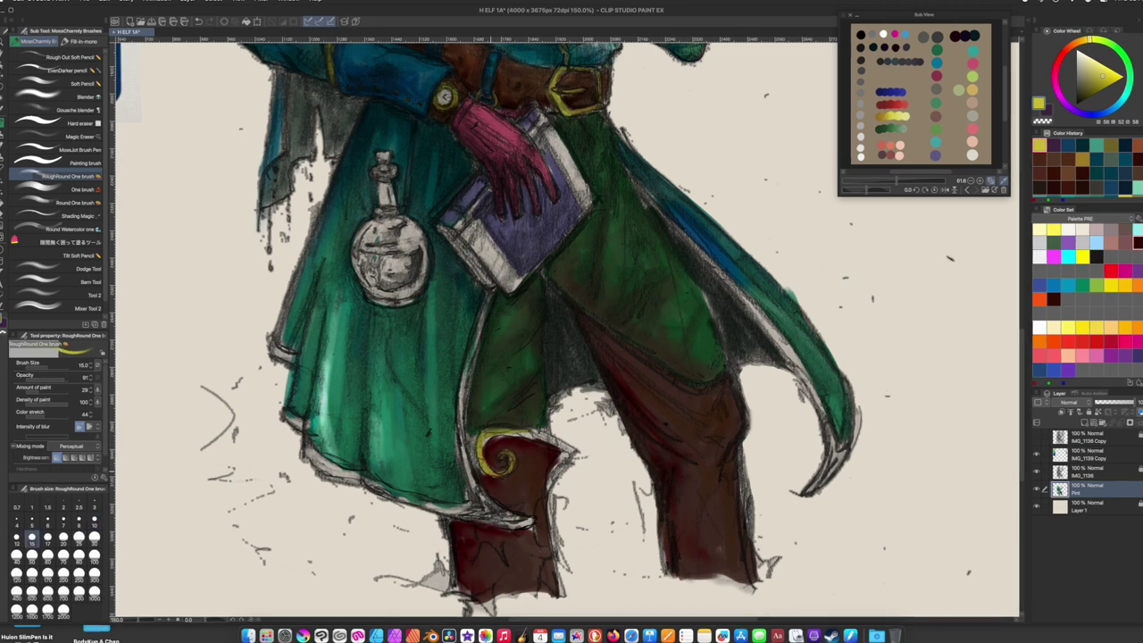
mouse_move(500, 433)
left_mouse_down()
mouse_move(571, 448)
mouse_move(552, 482)
left_mouse_up()
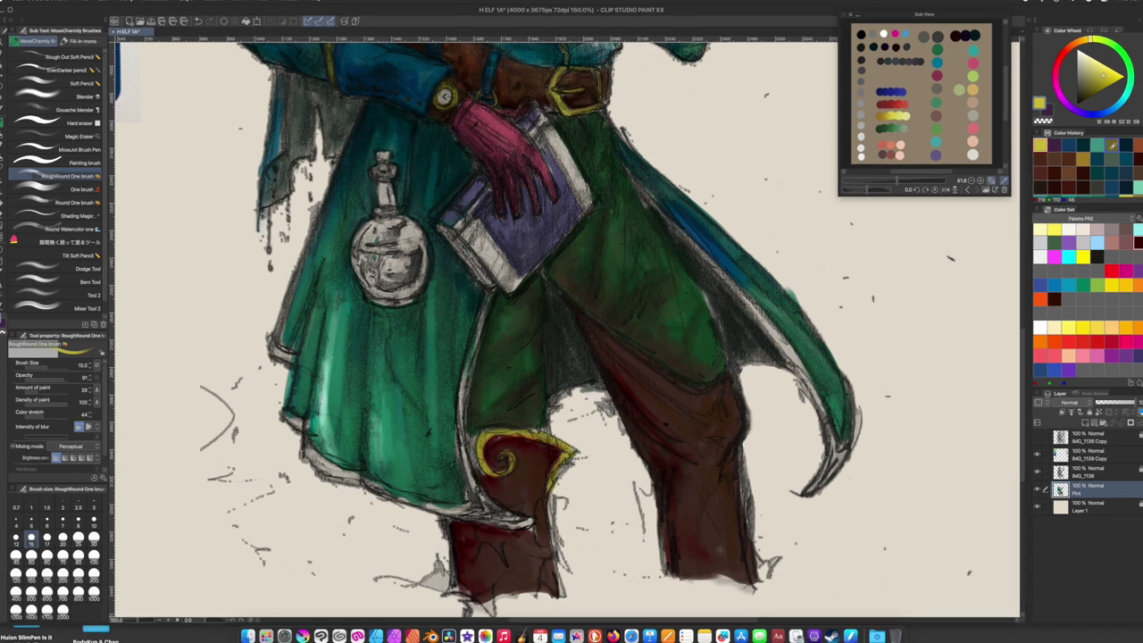
Fill the coat lining behind the legs with a sampled dark grey-green, raising the brush size to 30
left_click(544, 278, "alt")
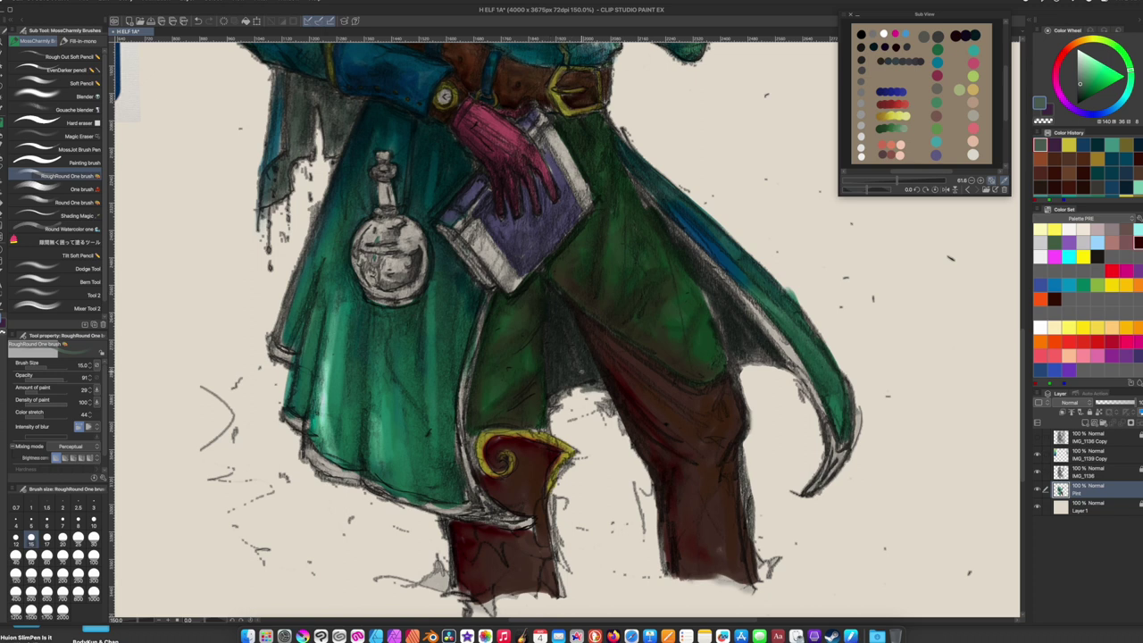
left_click_drag(768, 273, 714, 339)
left_click_drag(714, 293, 732, 364)
left_click(92, 539)
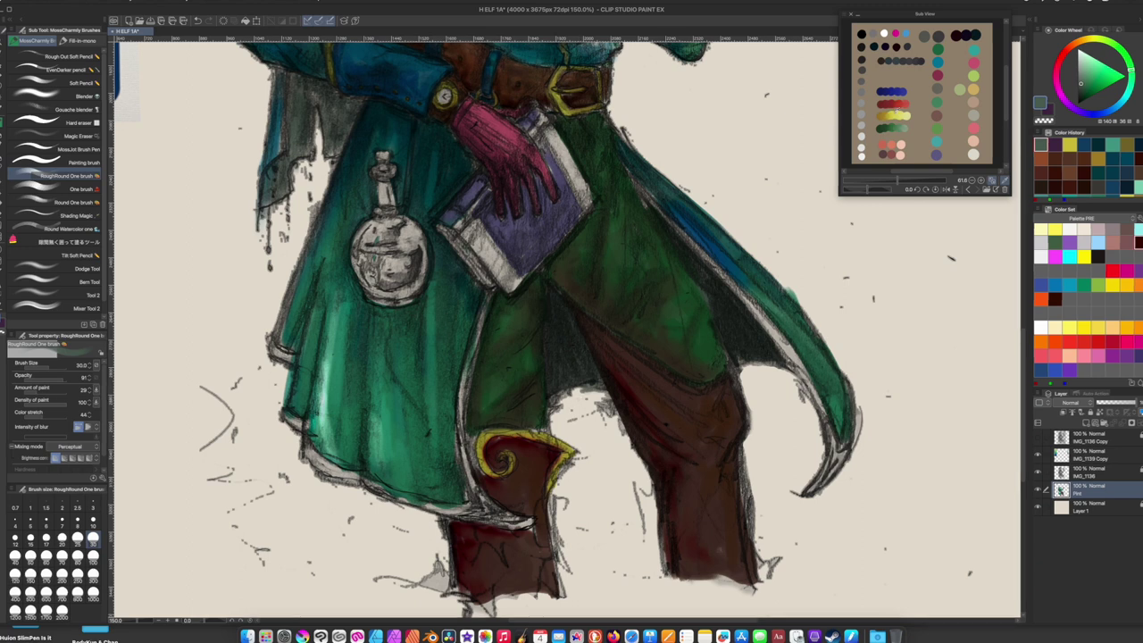
Paint the trim along the coat's front edge and bottom hem gold with the brush at size 17.5
left_click(982, 98)
key("bracketleft")
left_click_drag(482, 321, 461, 396)
left_click_drag(485, 301, 458, 462)
left_click(570, 91, "alt")
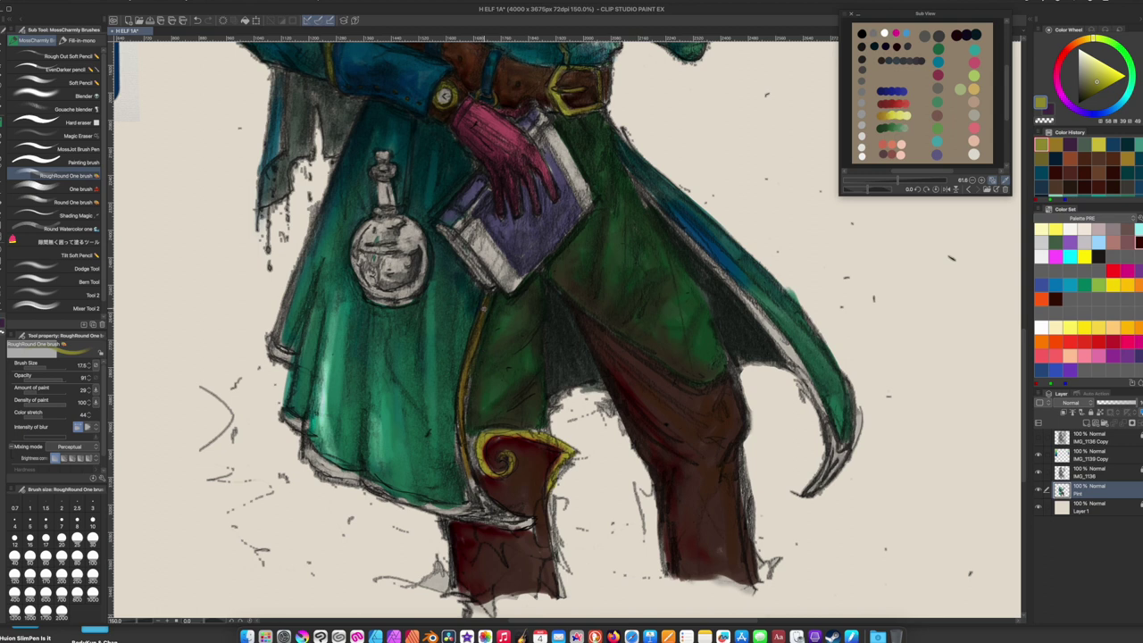
left_click(483, 493, "alt")
mouse_move(466, 468)
left_mouse_down()
mouse_move(497, 516)
mouse_move(530, 526)
left_mouse_up()
mouse_move(304, 451)
left_mouse_down()
mouse_move(385, 493)
mouse_move(522, 525)
left_mouse_up()
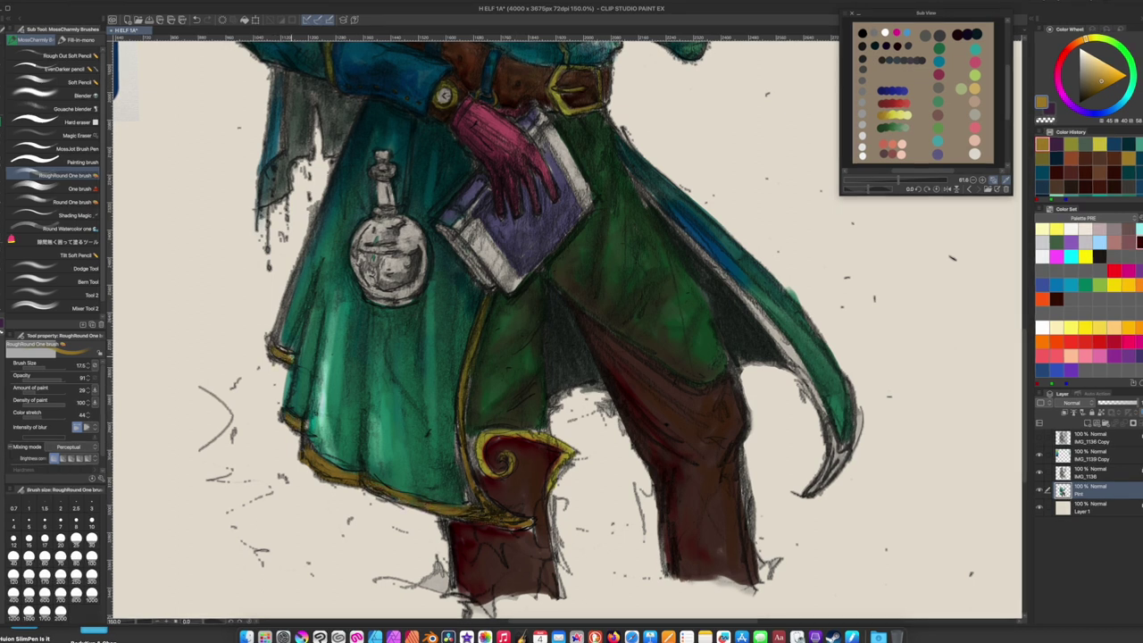
Cover the pale outer edge of the coat skirt and shade its folds with sampled dark teal-green
left_click(289, 357, "alt")
left_click_drag(296, 246, 281, 340)
left_click_drag(291, 283, 282, 353)
left_click_drag(312, 309, 303, 363)
left_click(300, 318, "alt")
left_click_drag(304, 291, 300, 348)
left_click_drag(312, 432, 320, 357)
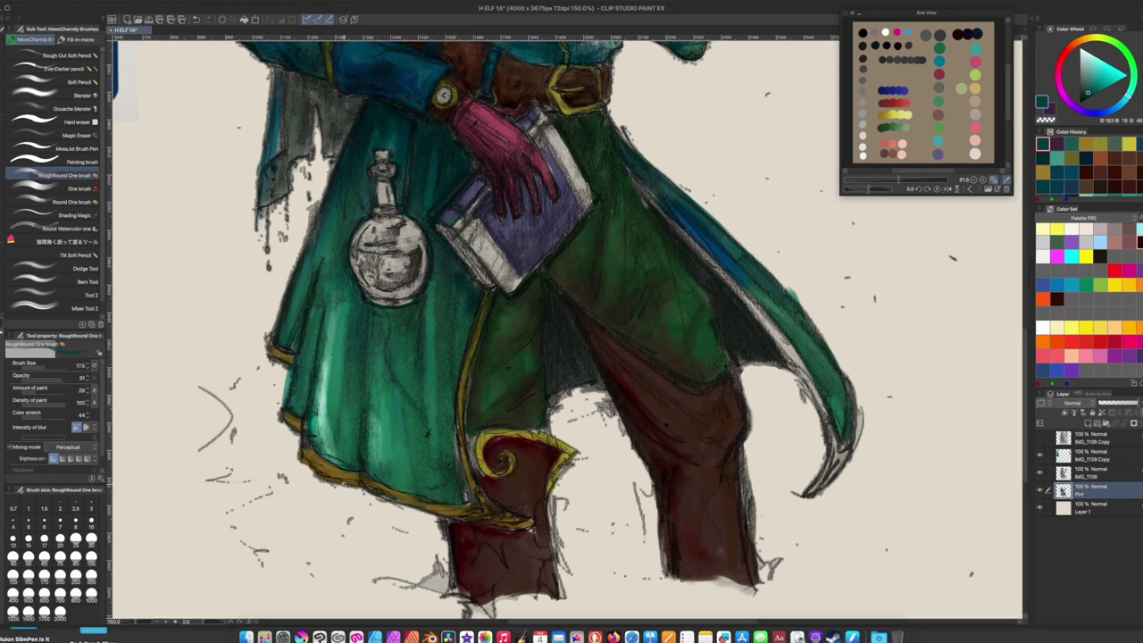
Define the edges of the coat's gold trim and the boot beneath it with sampled dark green and dark brown
left_click(471, 441, "alt")
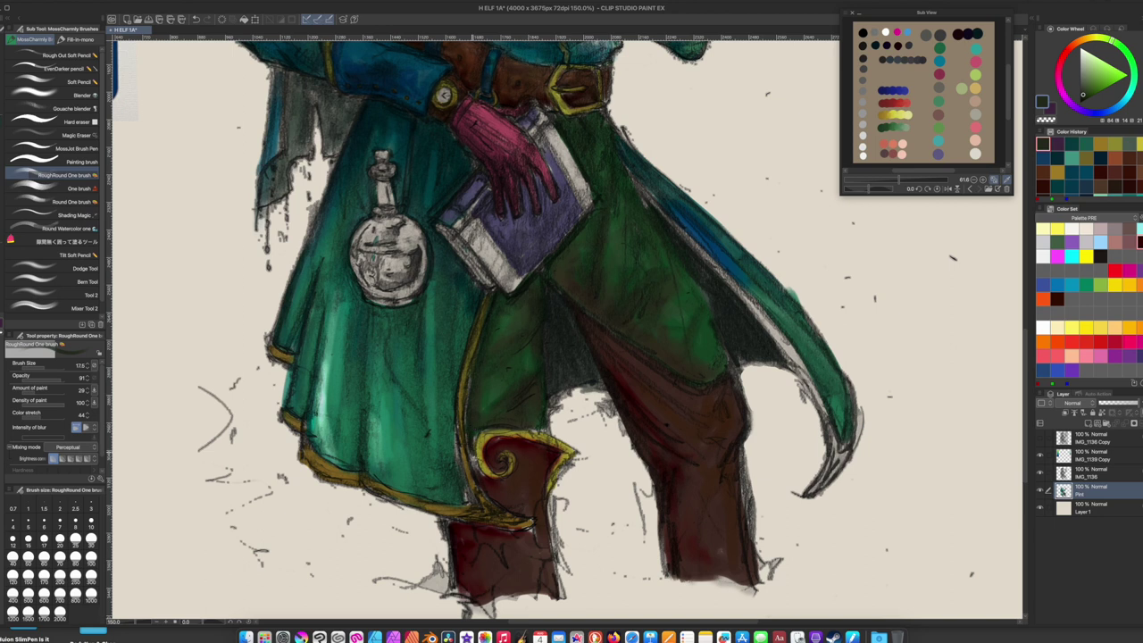
left_click(473, 455, "alt")
left_click(526, 531, "alt")
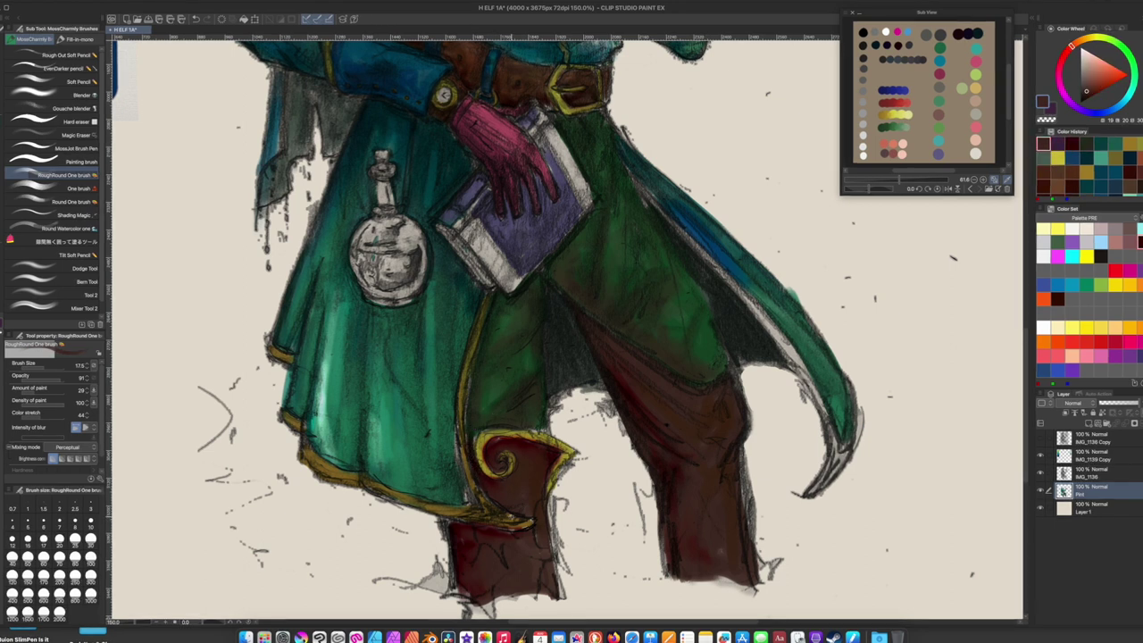
left_click(528, 530, "alt")
Paint the trim along the flaring coat tail yellow, using the boot trim's colour at brush size 12.5
left_click(470, 479, "alt")
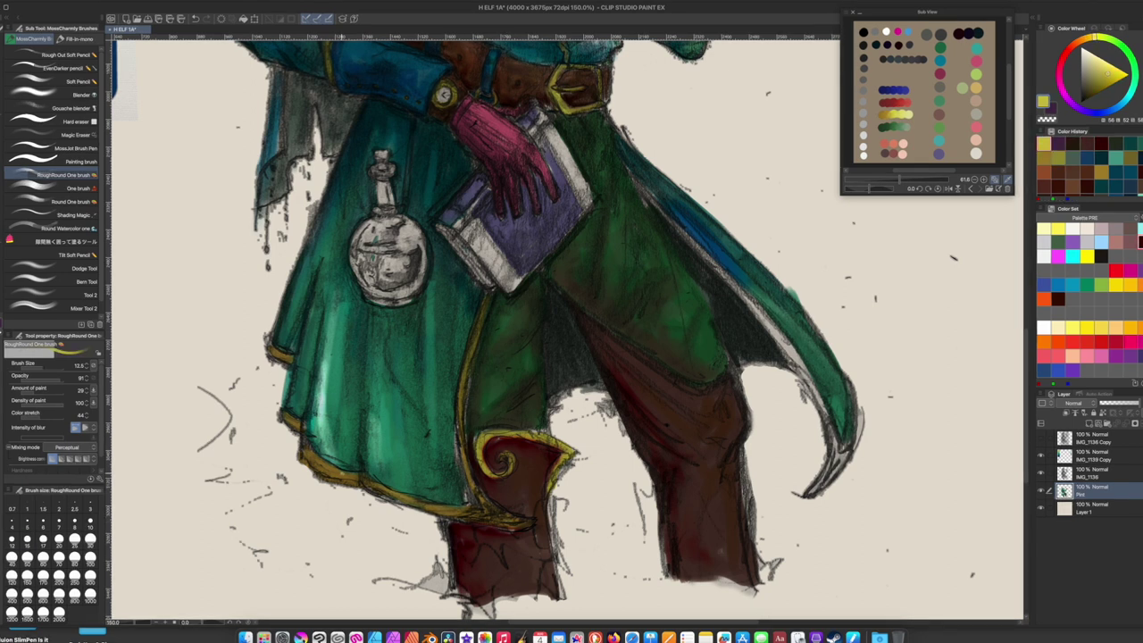
mouse_move(500, 322)
left_mouse_down()
mouse_move(424, 397)
mouse_move(259, 366)
left_mouse_up()
mouse_move(385, 218)
left_mouse_down()
mouse_move(534, 373)
mouse_move(582, 457)
left_mouse_up()
left_click_drag(578, 522, 595, 484)
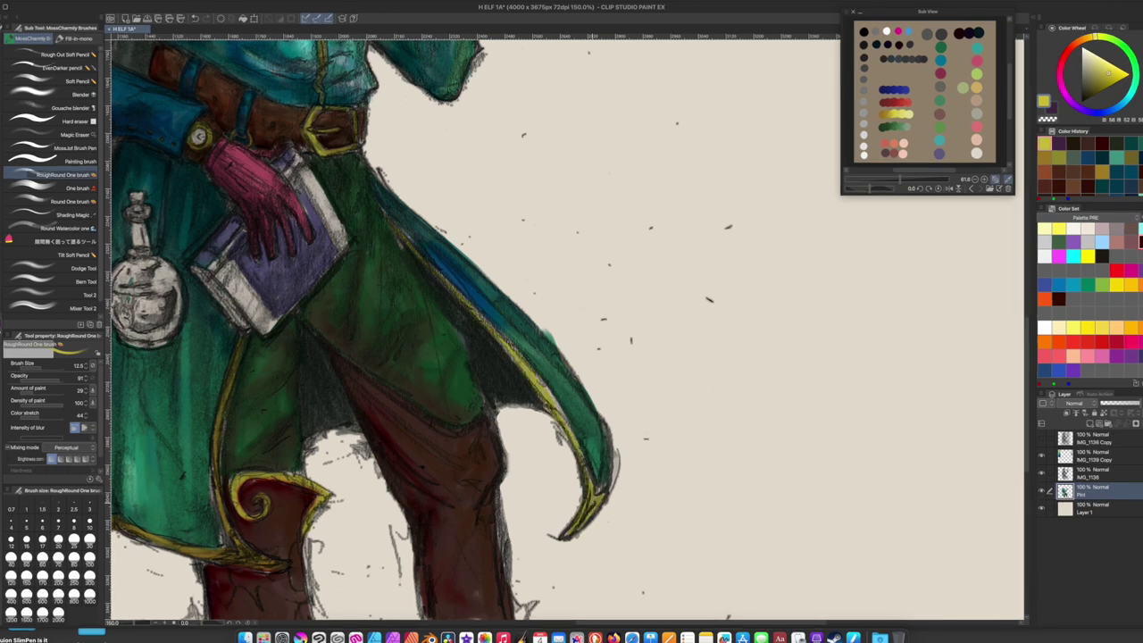
Shade the coat tail and its border with the trousers using sampled dark green, olive and teal, finishing with the Shading Magic brush
key("ctrl+minus")
key("ctrl+minus")
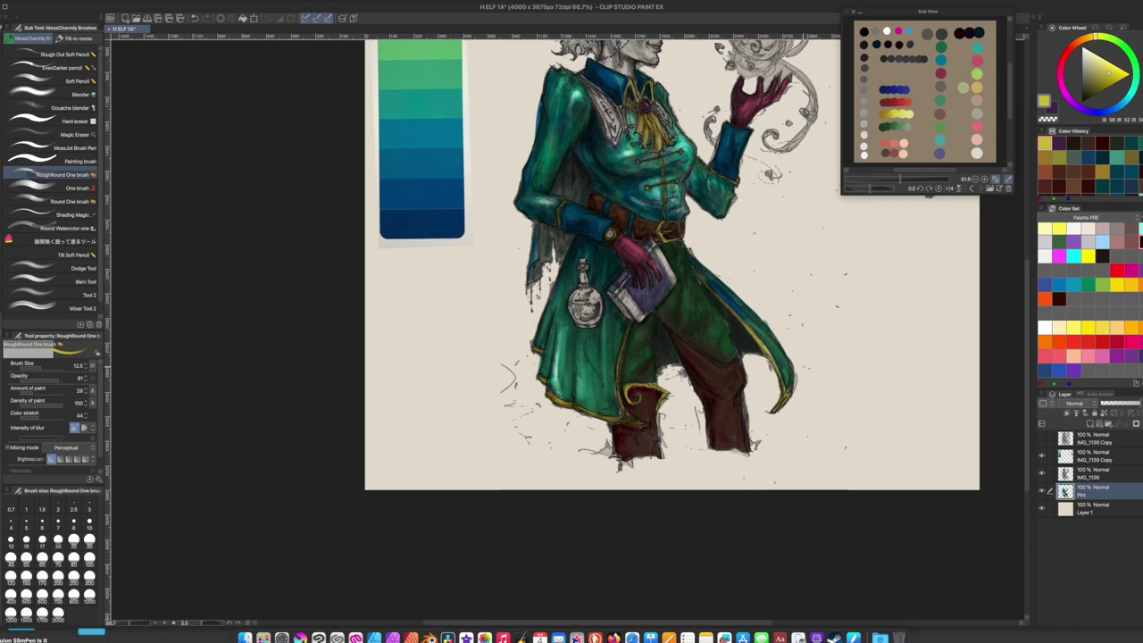
key("ctrl+plus")
left_click(535, 375, "alt")
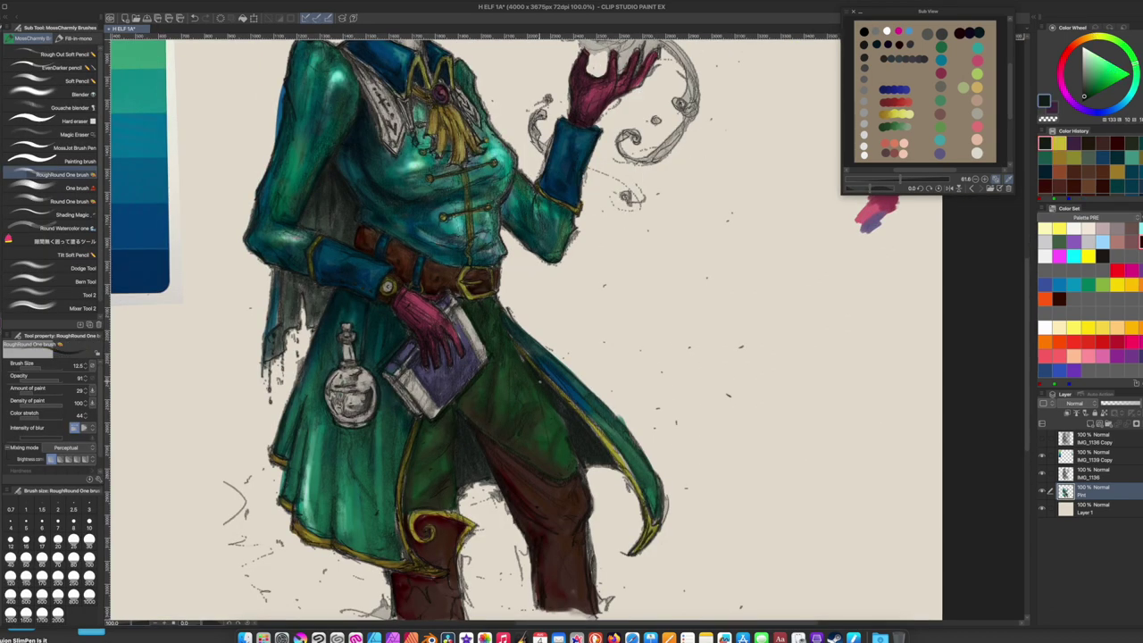
left_click(535, 375, "alt")
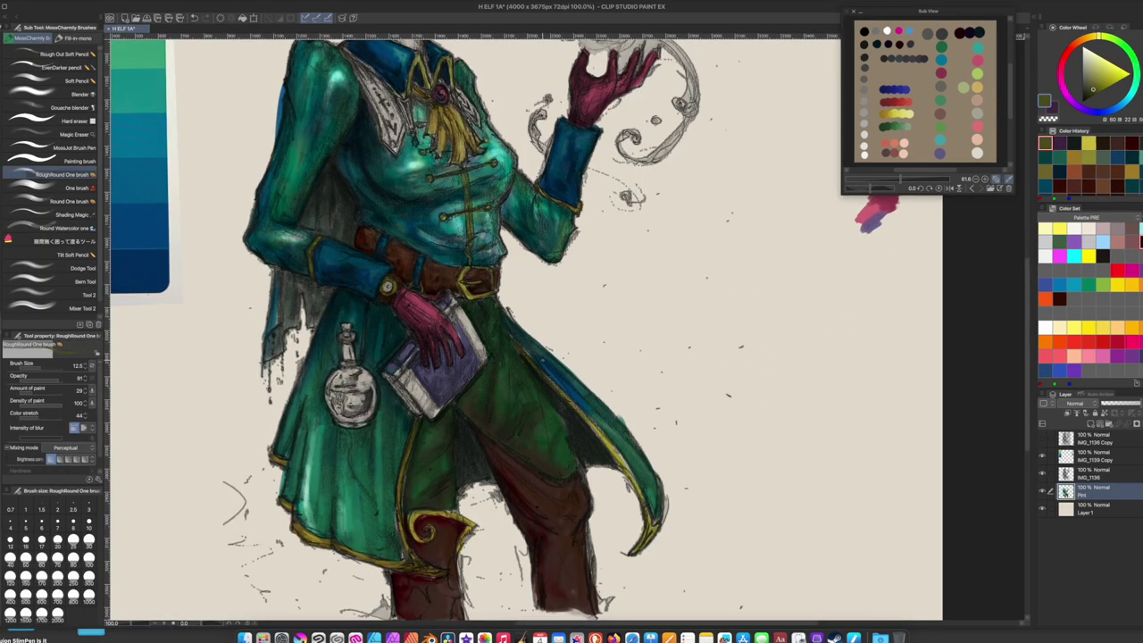
left_click(536, 375, "alt")
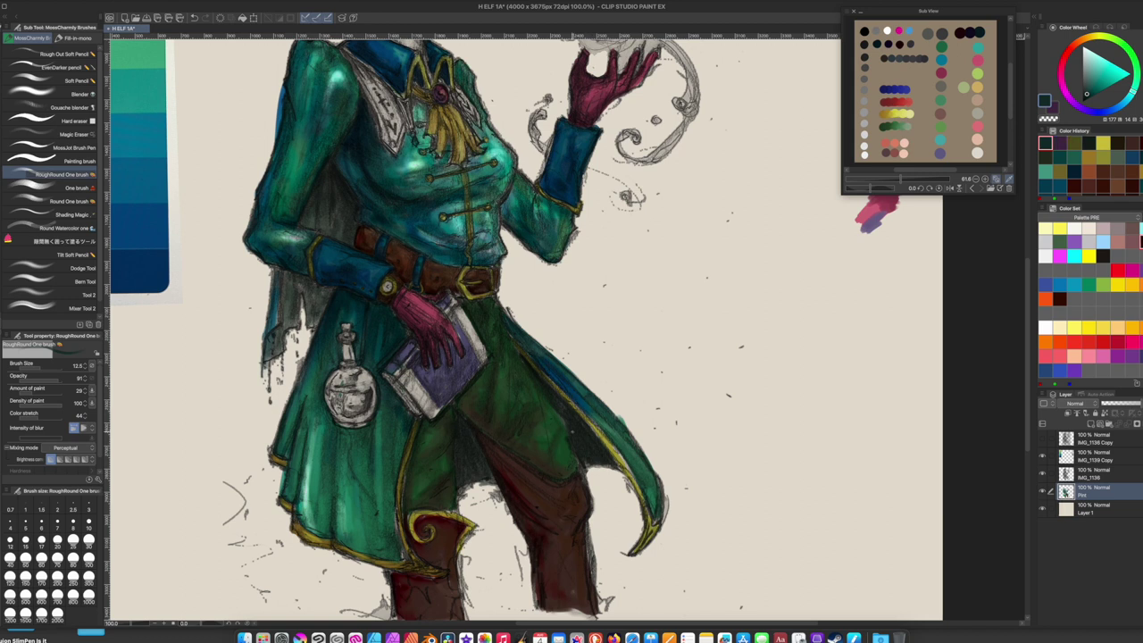
left_click(53, 214)
left_click_drag(589, 409, 634, 461)
Colour the book's page edges with sampled golden yellows using the Shading Magic brush at size 10
left_click(536, 535, "alt")
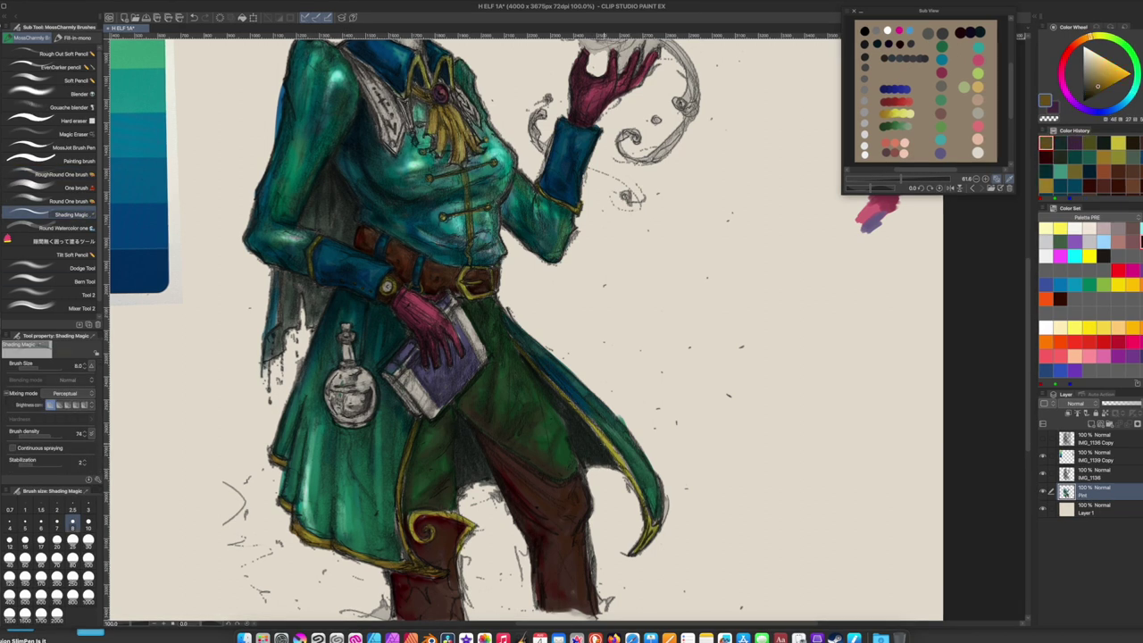
key("bracketright")
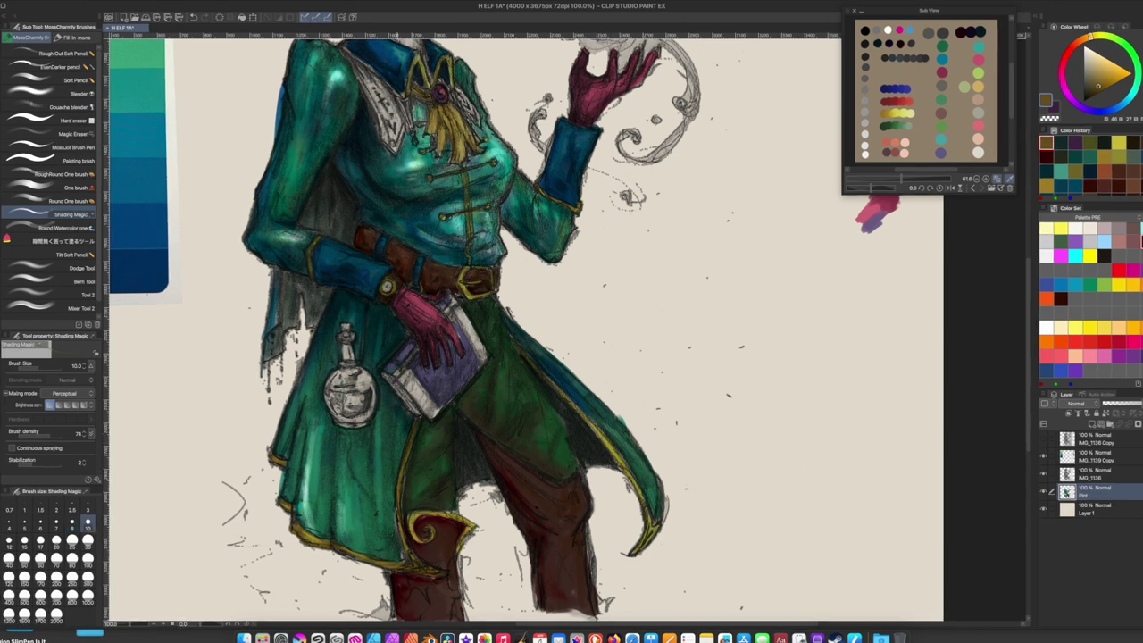
left_click_drag(418, 378, 434, 410)
left_click(420, 531, "alt")
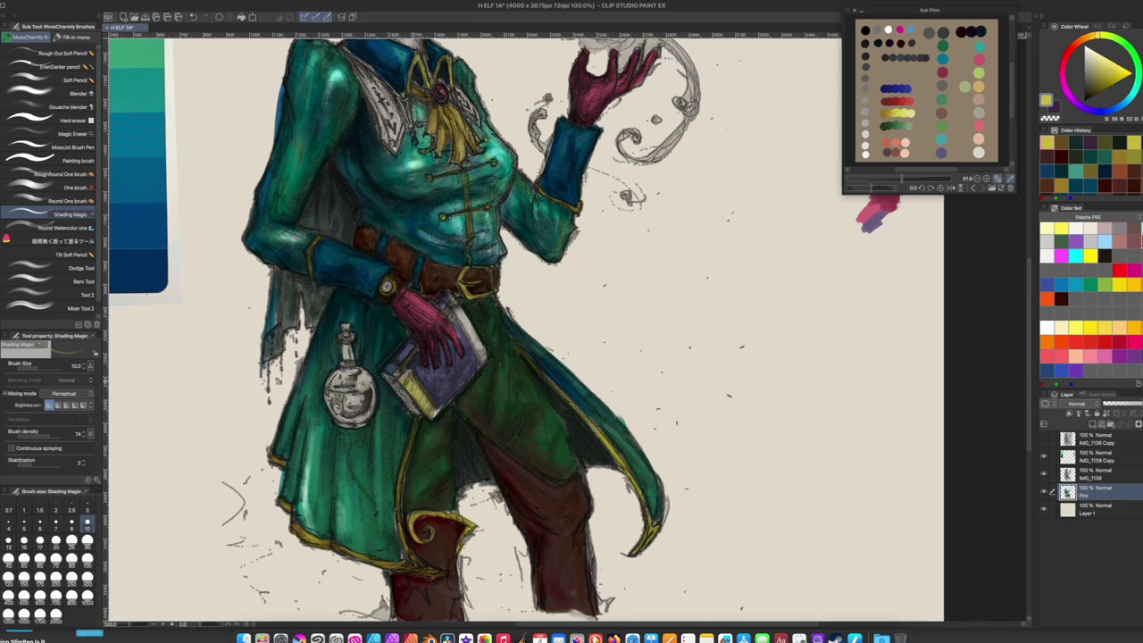
left_click(469, 339, "alt")
left_click_drag(470, 339, 475, 348)
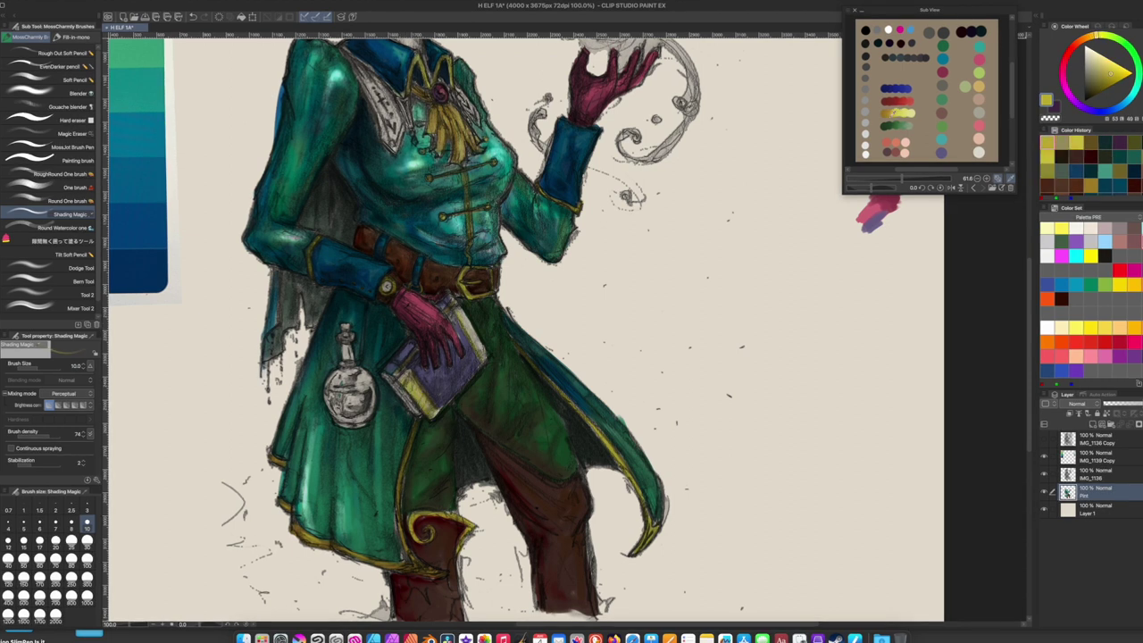
Shade the purple book cover with a dark red using the Shading Magic brush at size 17.5
key("bracketright")
key("bracketright")
key("bracketright")
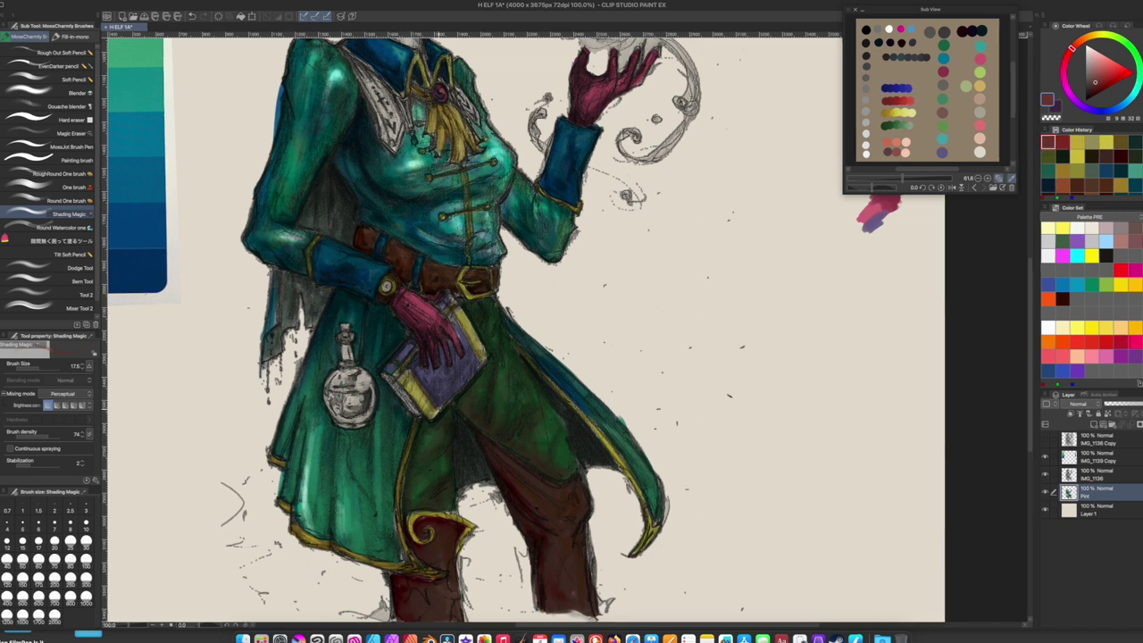
left_click(1101, 84)
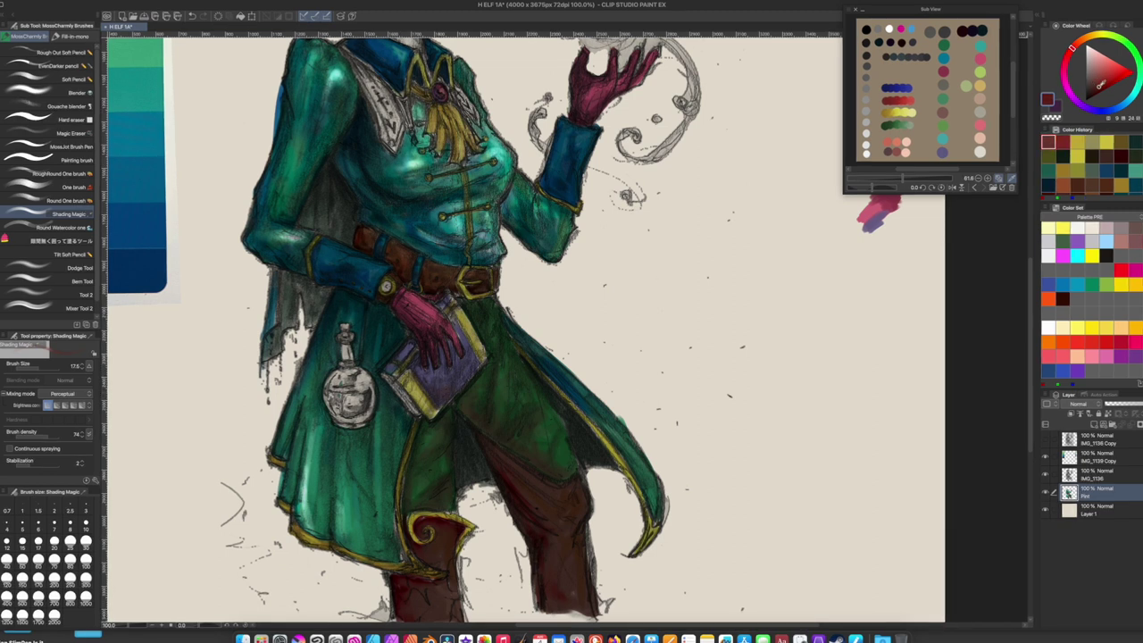
left_click(1099, 86)
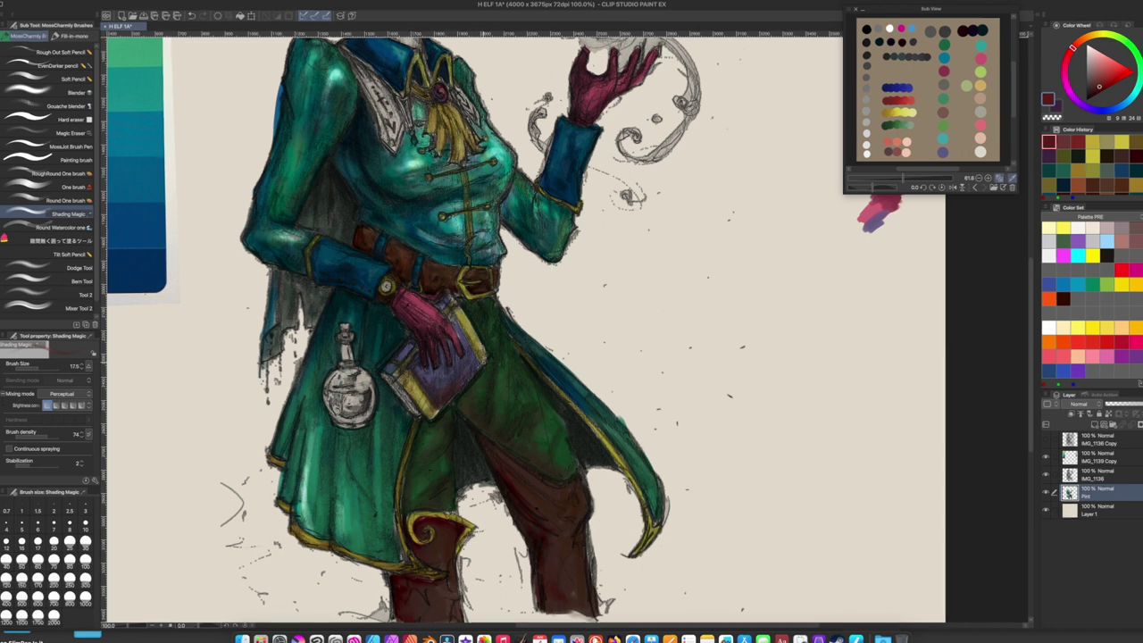
Shade the book cover with dark blue using the Shading Magic brush at sizes 10 and 15
left_click(85, 525)
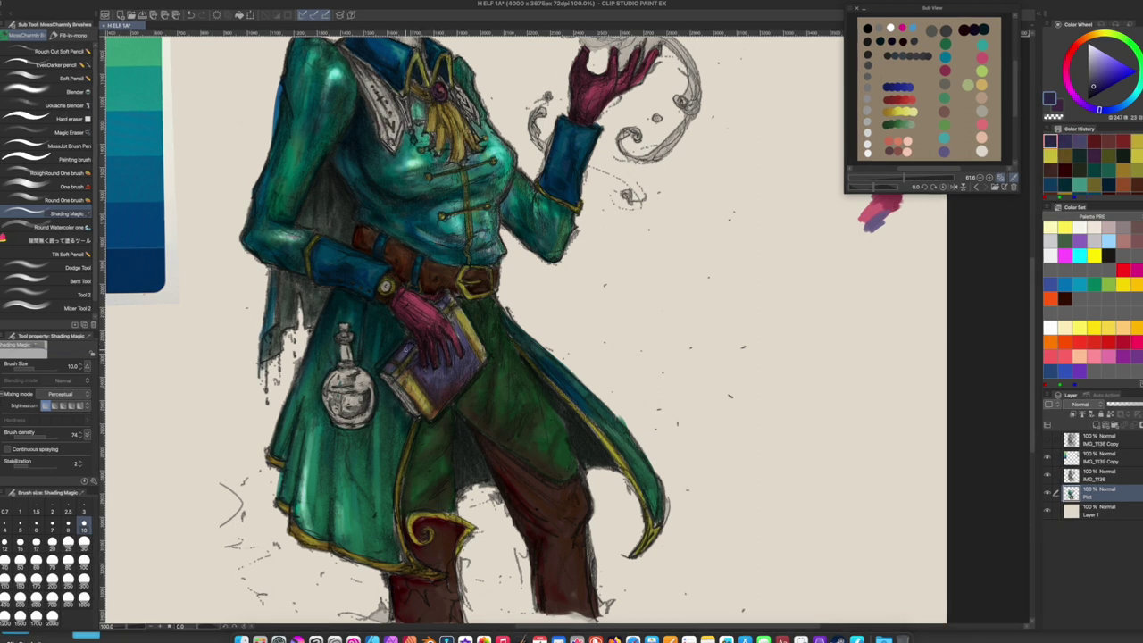
left_click(19, 541)
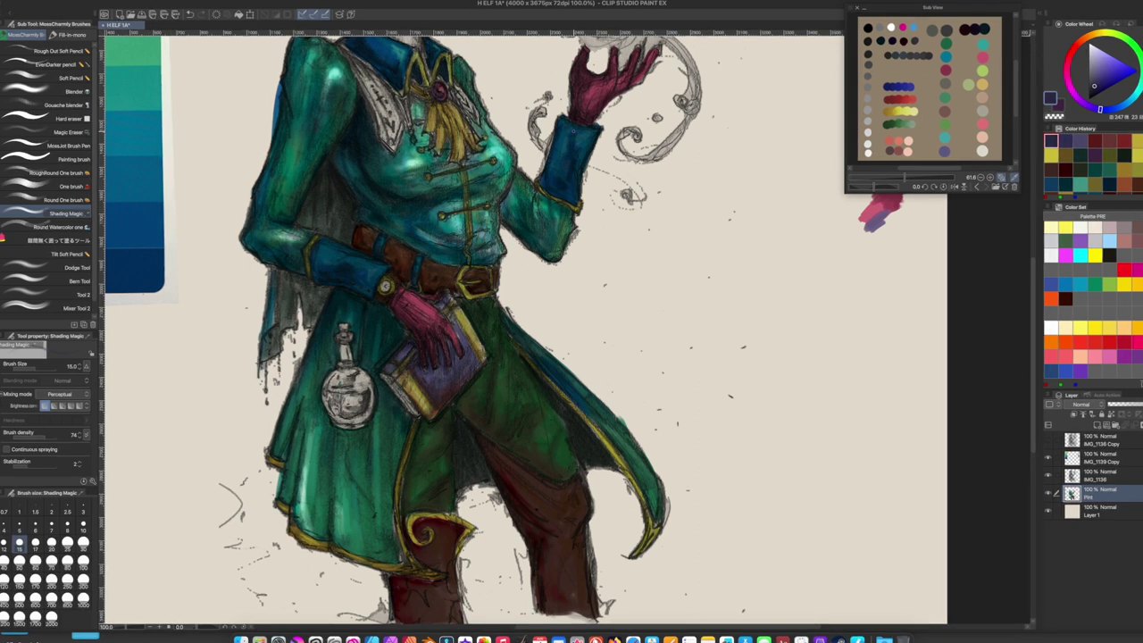
scroll(525, 330, "down", 3)
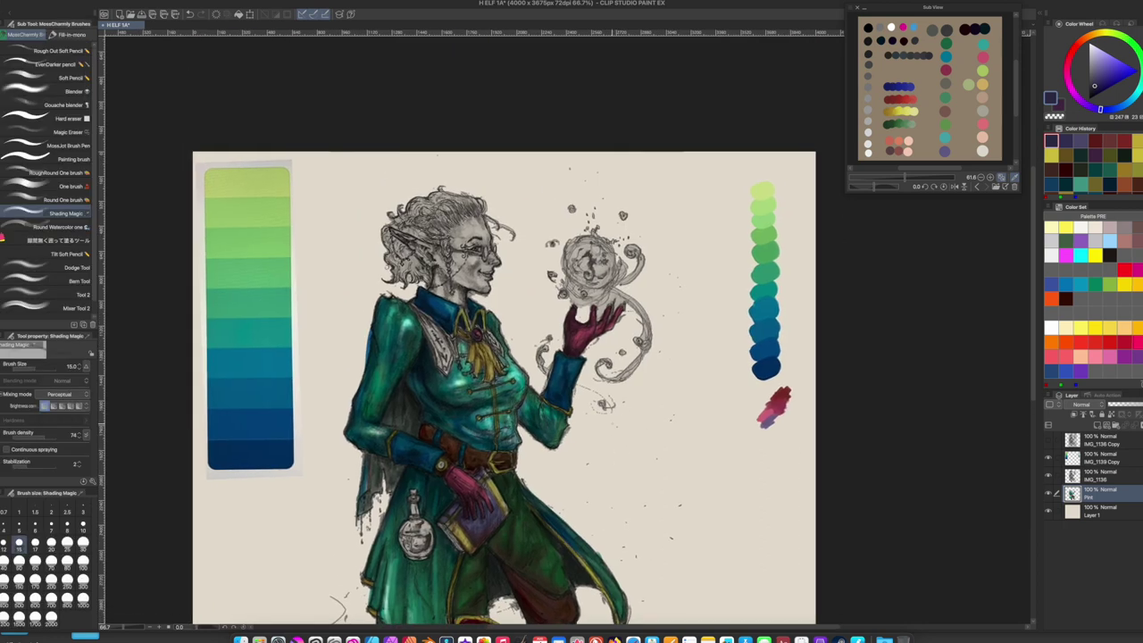
Paint the trim around the coat's pointed lapels with sampled golden yellows using the RoughRound One brush at size 12.5
scroll(525, 330, "up", 3)
scroll(536, 331, "down", 2)
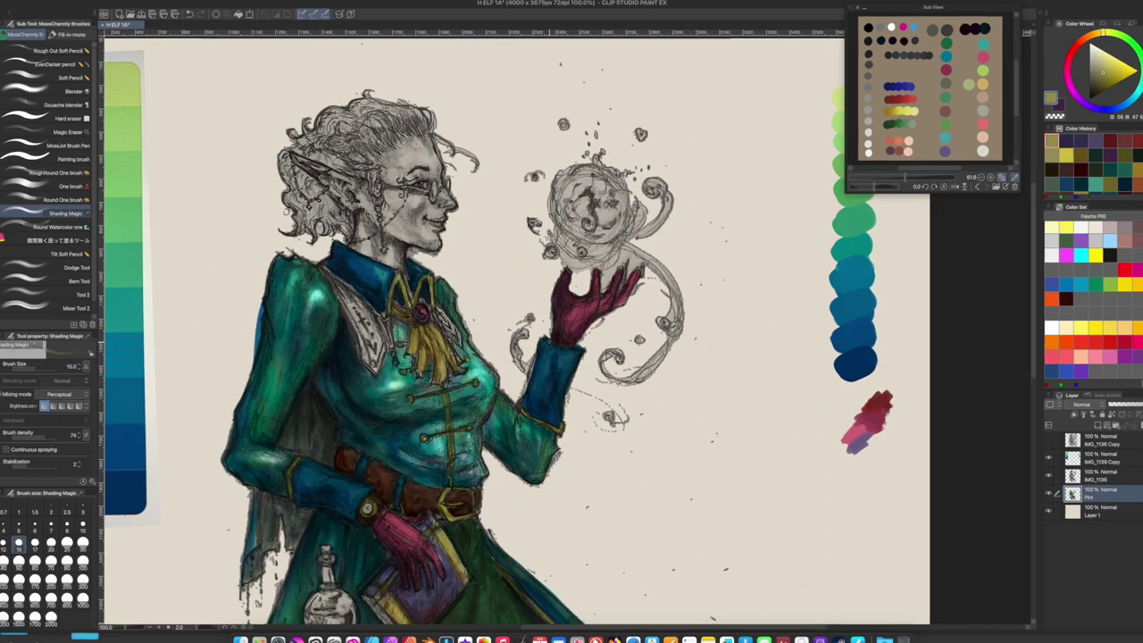
left_click(388, 335, "alt")
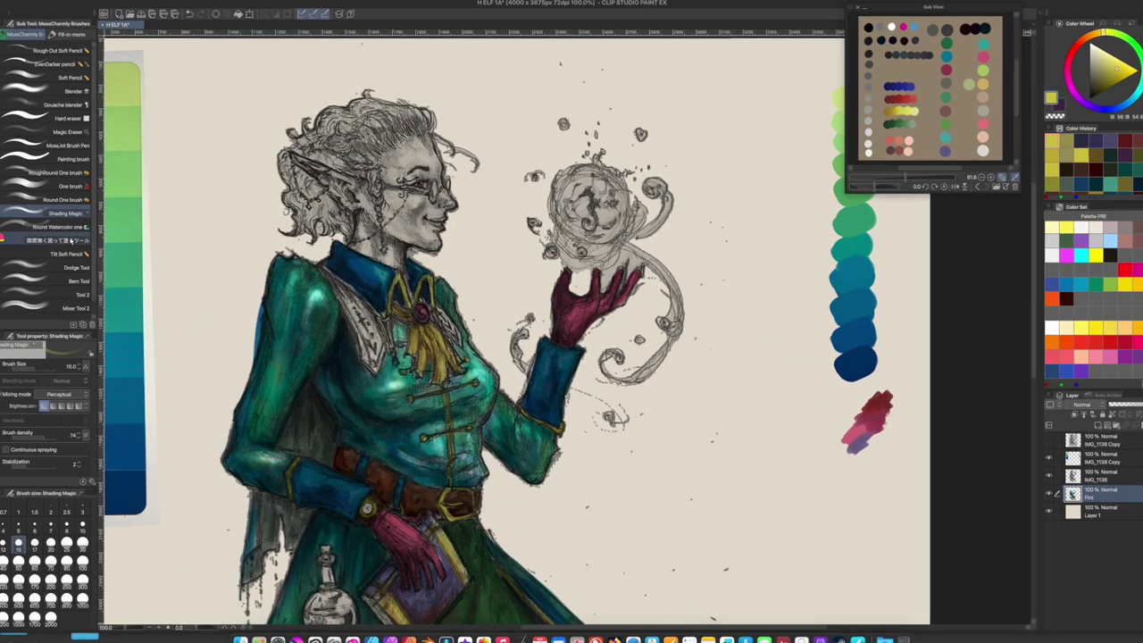
left_click(77, 172)
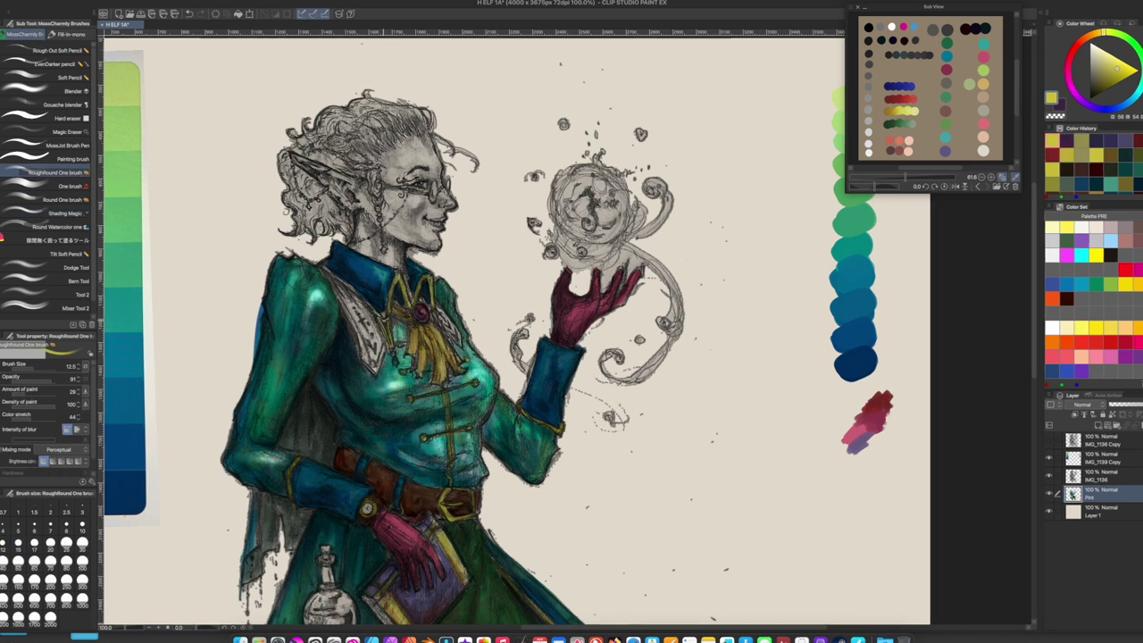
left_click(389, 302, "alt")
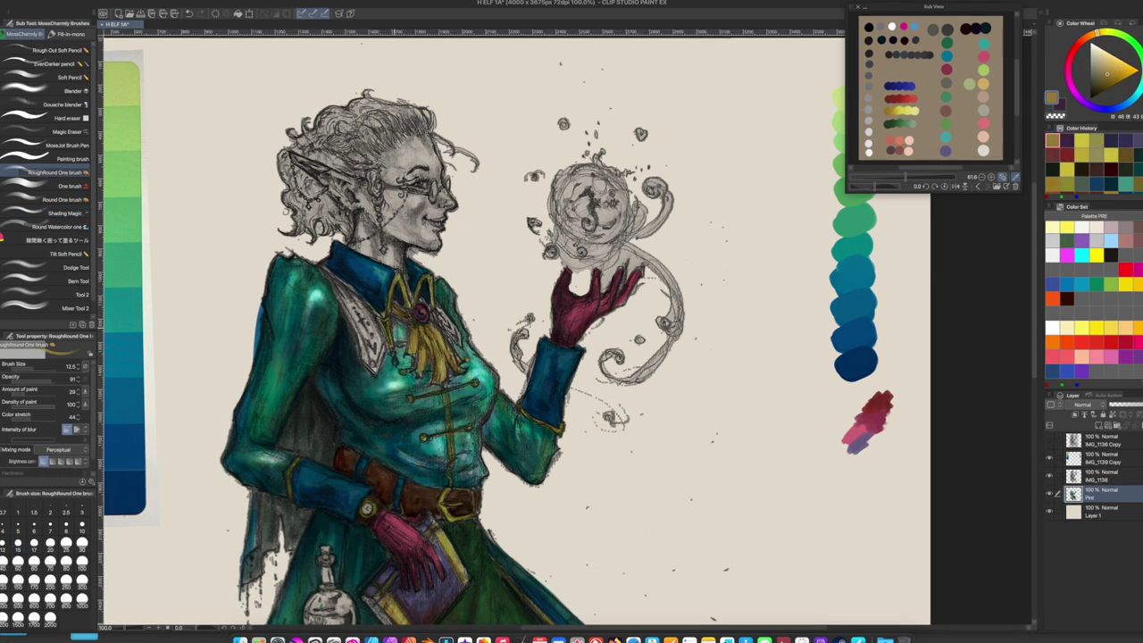
left_click(388, 321, "alt")
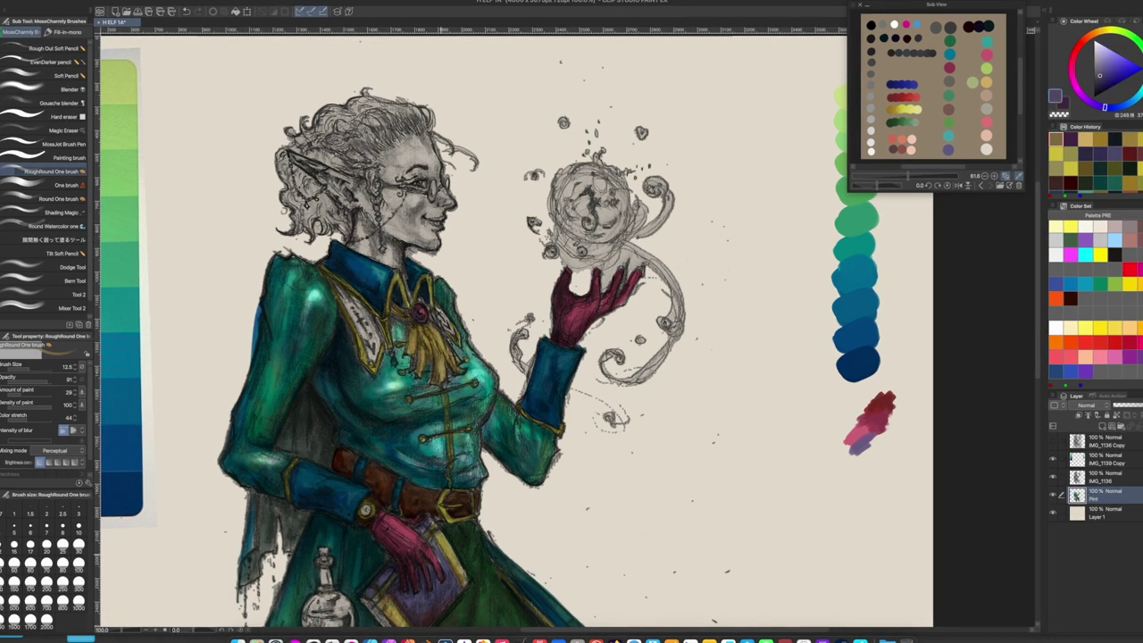
Fill the lapel panels with purple and colour the brooch gem magenta using the RoughRound One brush at size 12.5
mouse_move(353, 293)
left_mouse_down()
mouse_move(359, 345)
mouse_move(356, 318)
mouse_move(377, 357)
left_mouse_up()
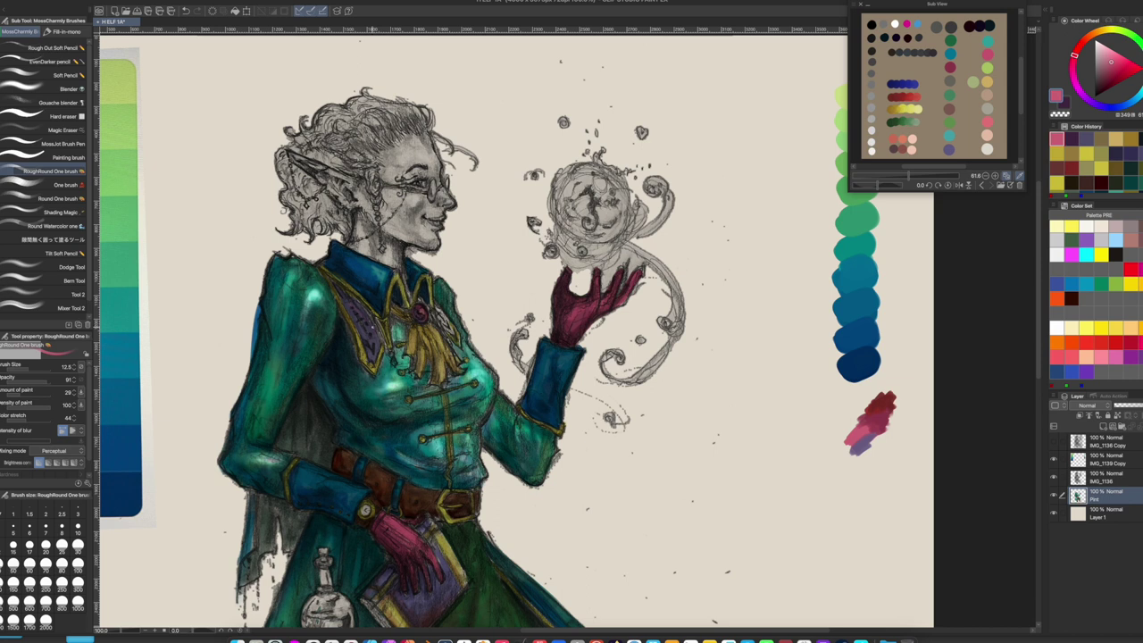
key("x")
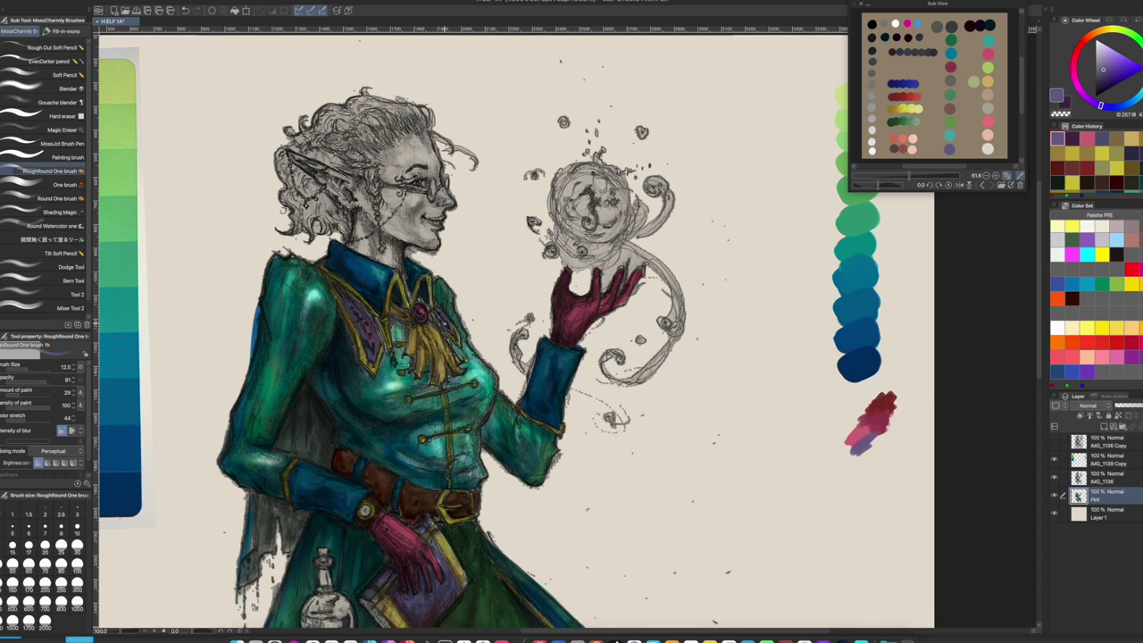
left_click(907, 23)
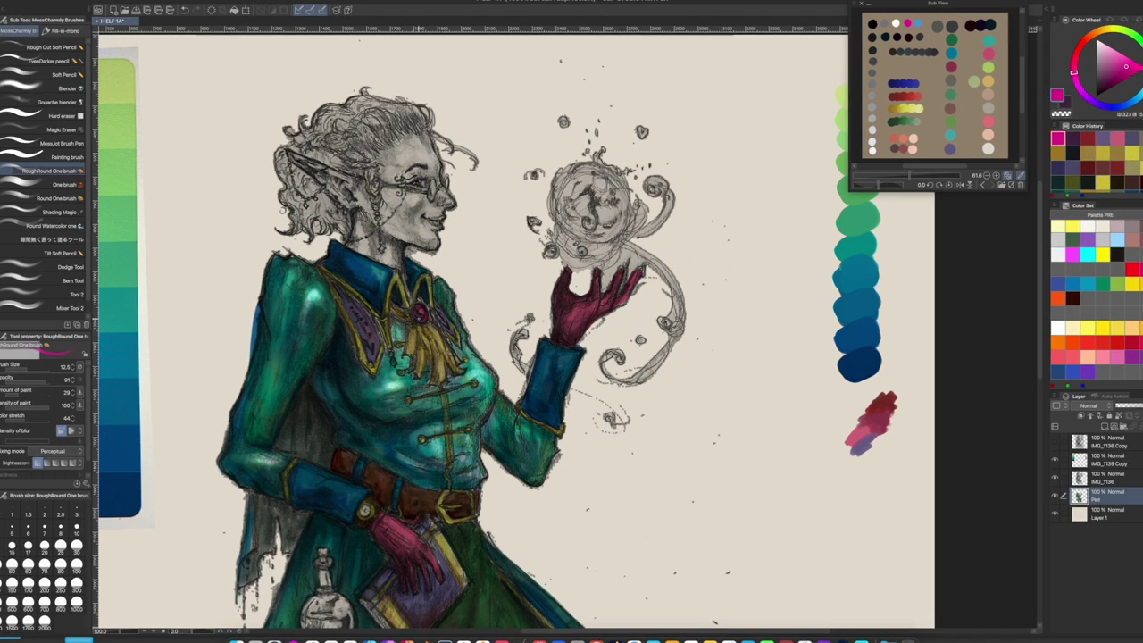
left_click(1111, 73)
left_click(1104, 82)
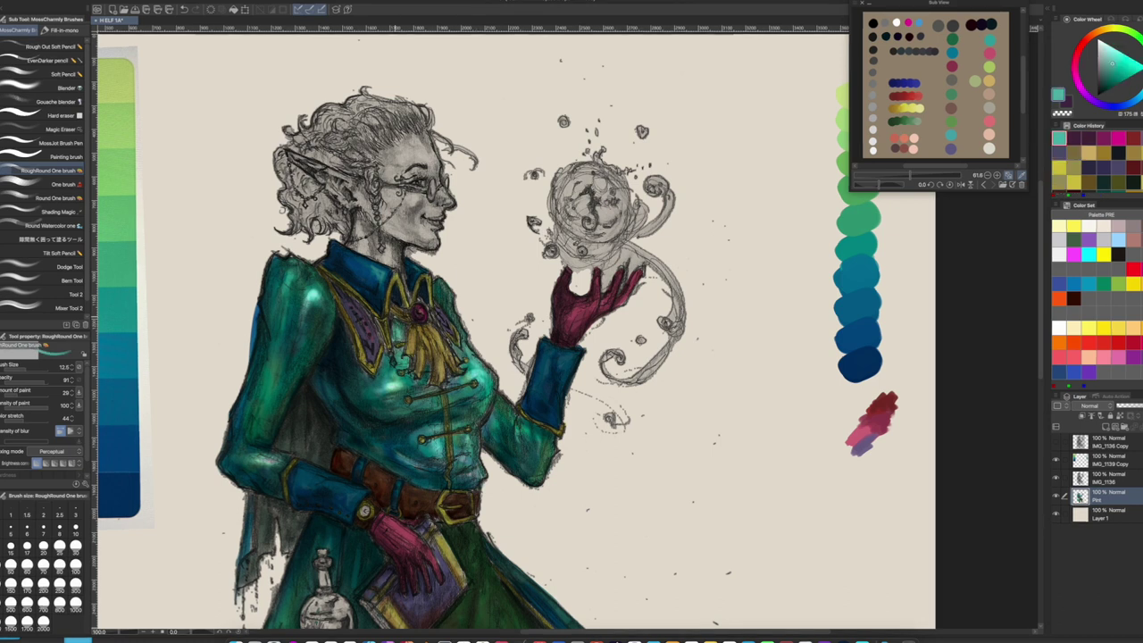
left_click(1101, 90)
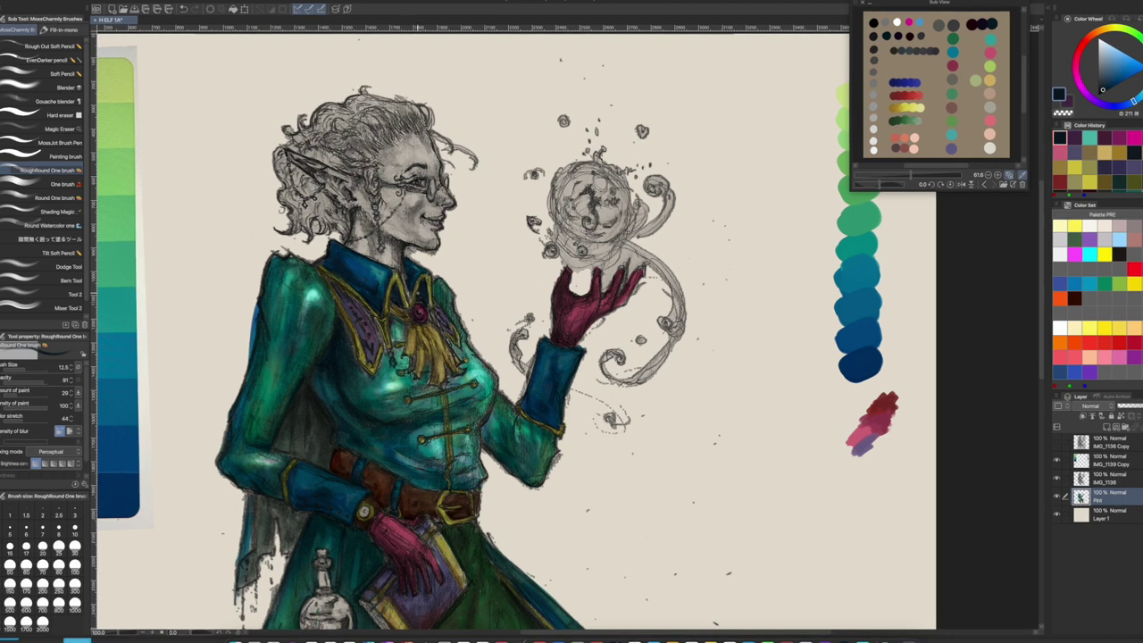
Fill the potion flask's liquid with magenta using the RoughRound One brush at size 20, adding darker shading and light pink highlights
left_click_drag(500, 428, 558, 227)
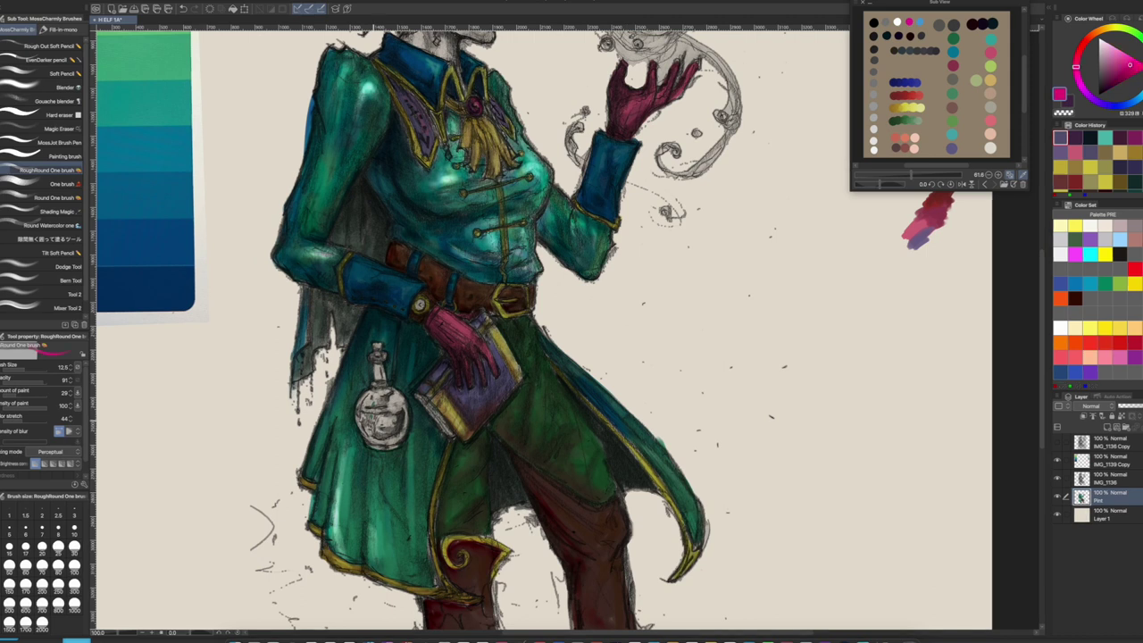
left_click(1075, 255)
mouse_move(359, 412)
left_mouse_down()
mouse_move(366, 432)
mouse_move(401, 416)
mouse_move(379, 413)
mouse_move(403, 419)
left_mouse_up()
left_click_drag(366, 441, 394, 432)
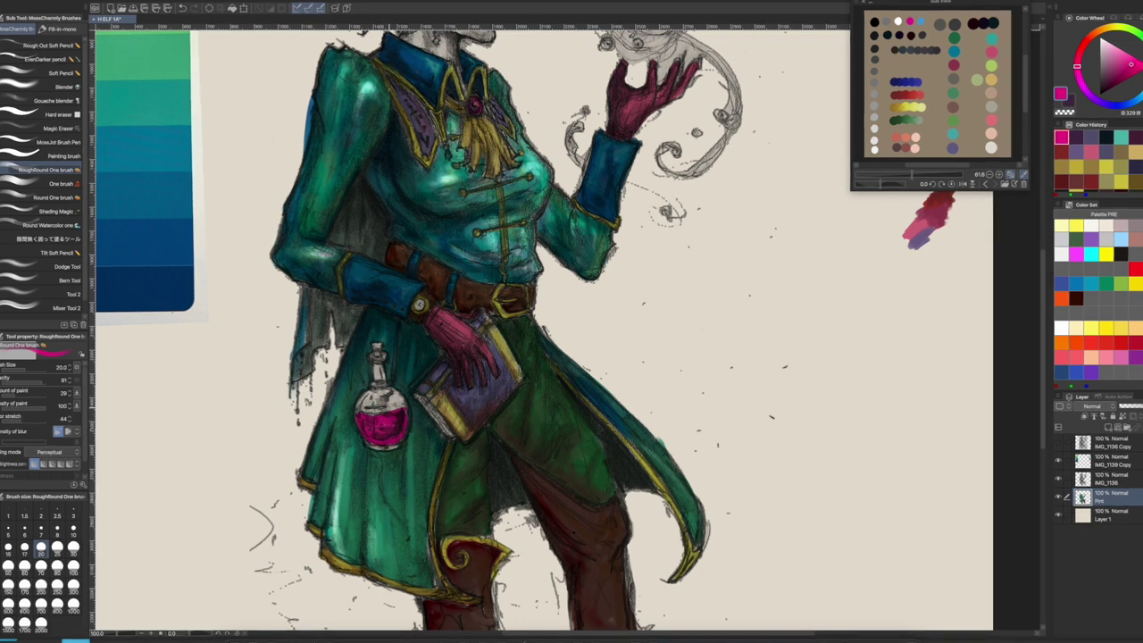
left_click_drag(1130, 64, 1112, 77)
mouse_move(362, 411)
left_mouse_down()
mouse_move(407, 408)
mouse_move(373, 408)
mouse_move(405, 434)
mouse_move(390, 446)
left_mouse_up()
left_click(1125, 59)
left_click(1113, 52)
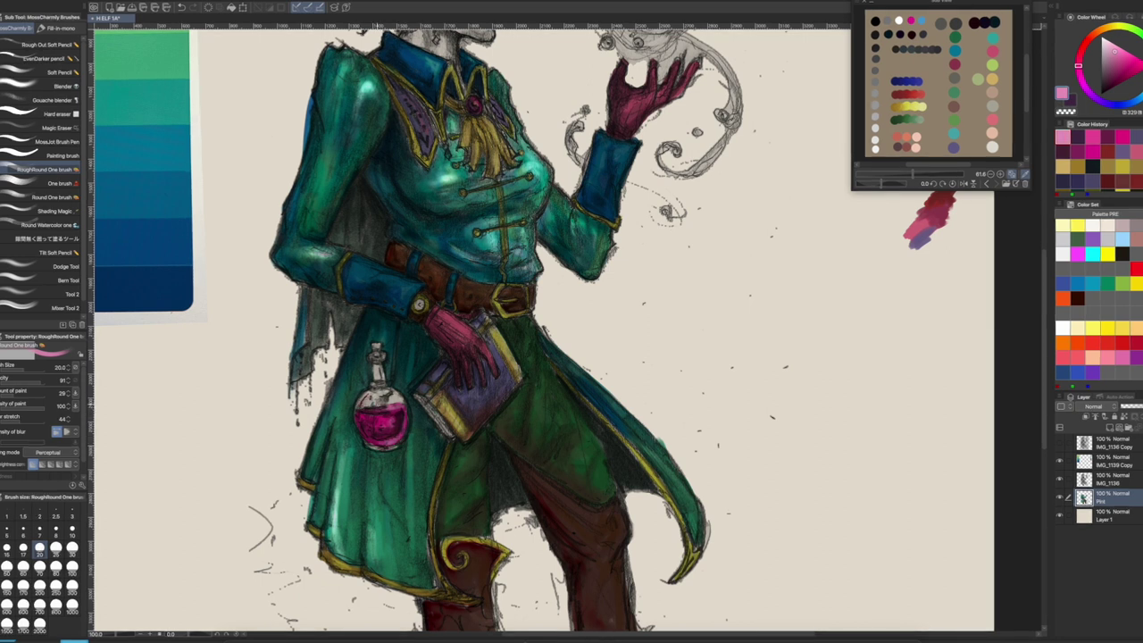
Paint the flask's glass body and neck in light blue tones using the RoughRound One brush at size 20
left_click(1121, 239)
left_click_drag(360, 398, 373, 395)
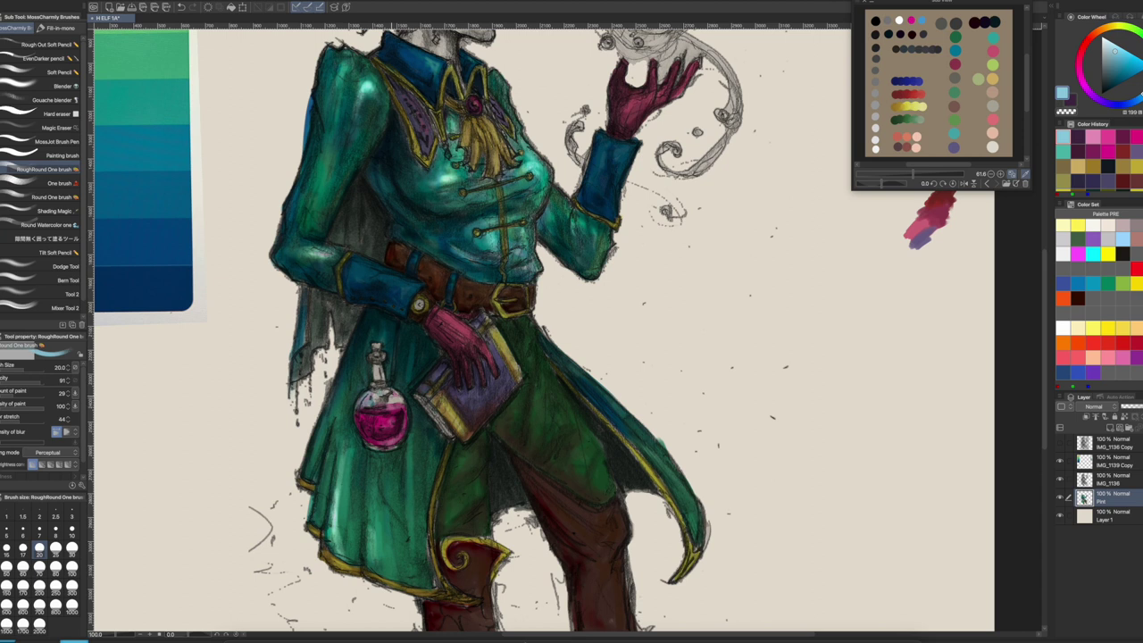
left_click(1112, 42)
left_click_drag(296, 298, 297, 327)
left_click_drag(296, 385, 296, 413)
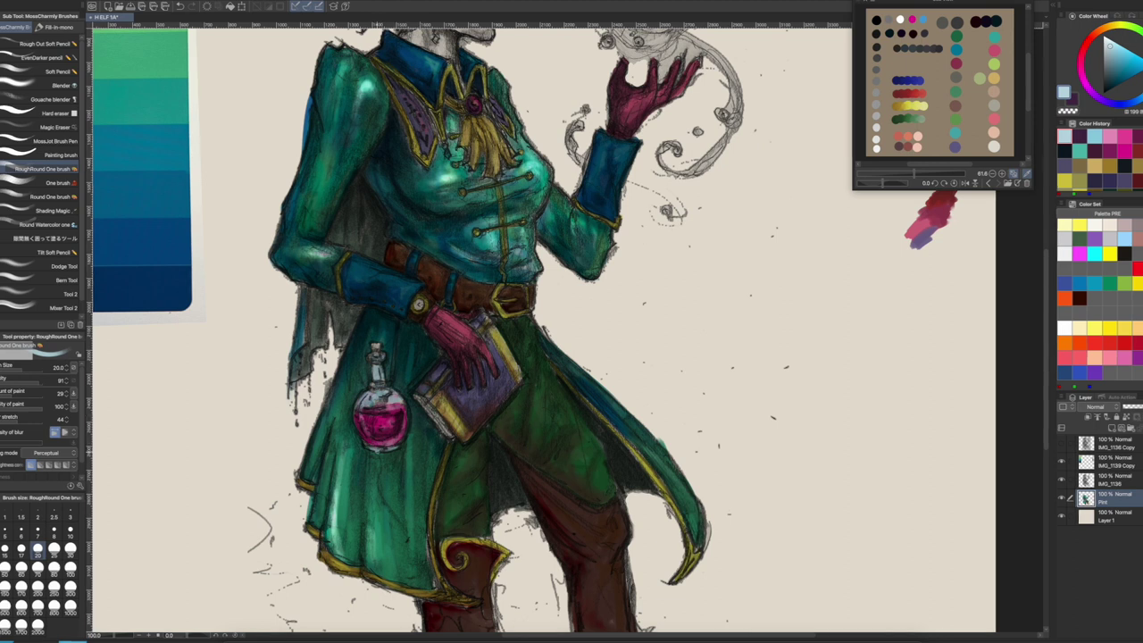
Shade the flask with dark magenta and colour its cork red using the Shading Magic brush at sizes 10 and 9
left_click(50, 209)
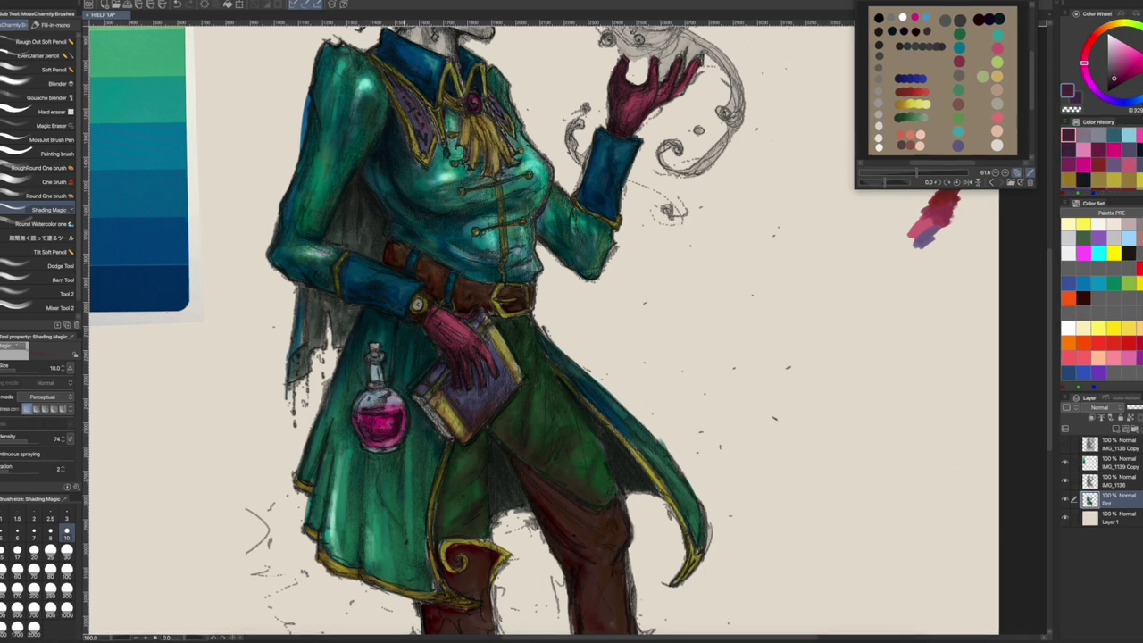
key("bracketleft")
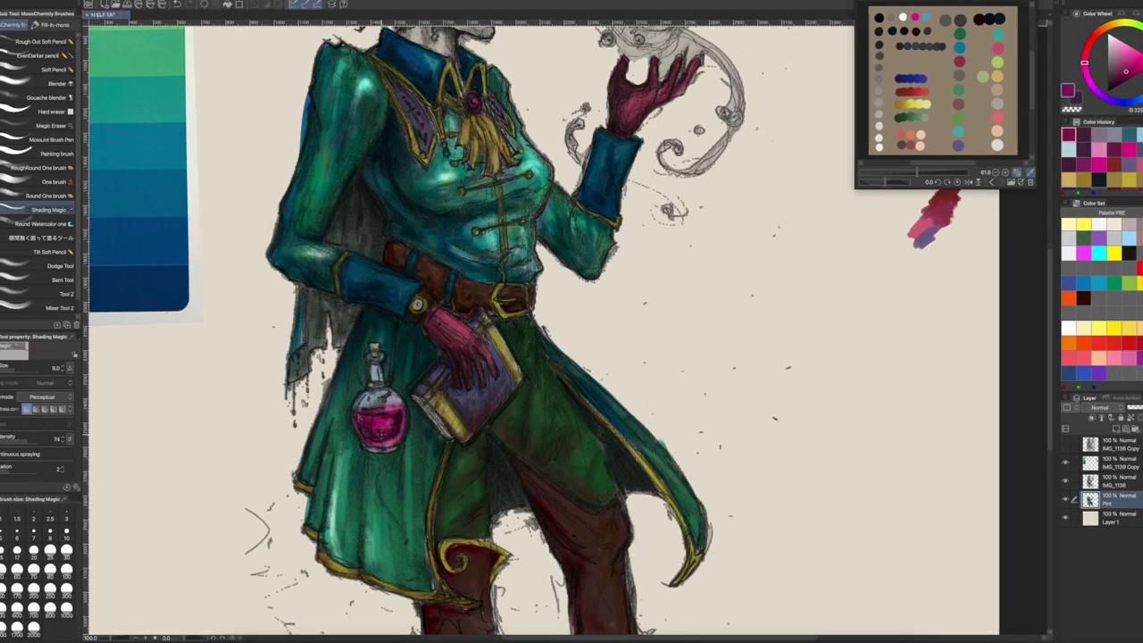
left_click(374, 349)
key("bracketleft")
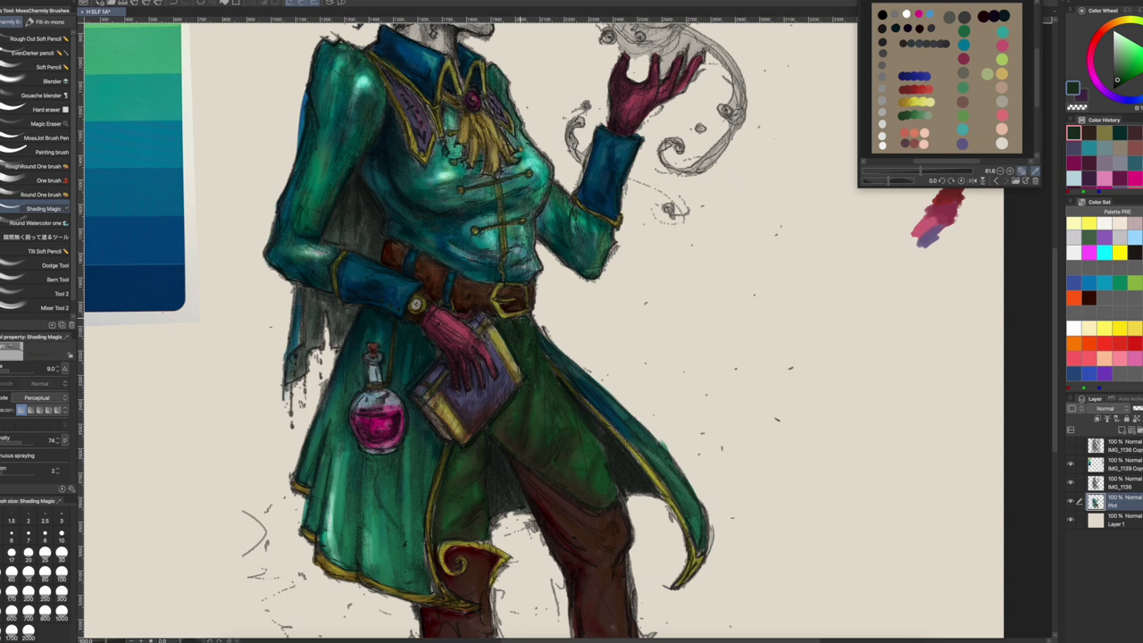
Paint bright green highlights on the trousers and reddish-brown ones on the boots, enlarging the RoughRound One brush from 20 to 35
key("ctrl+minus")
key("bracketleft")
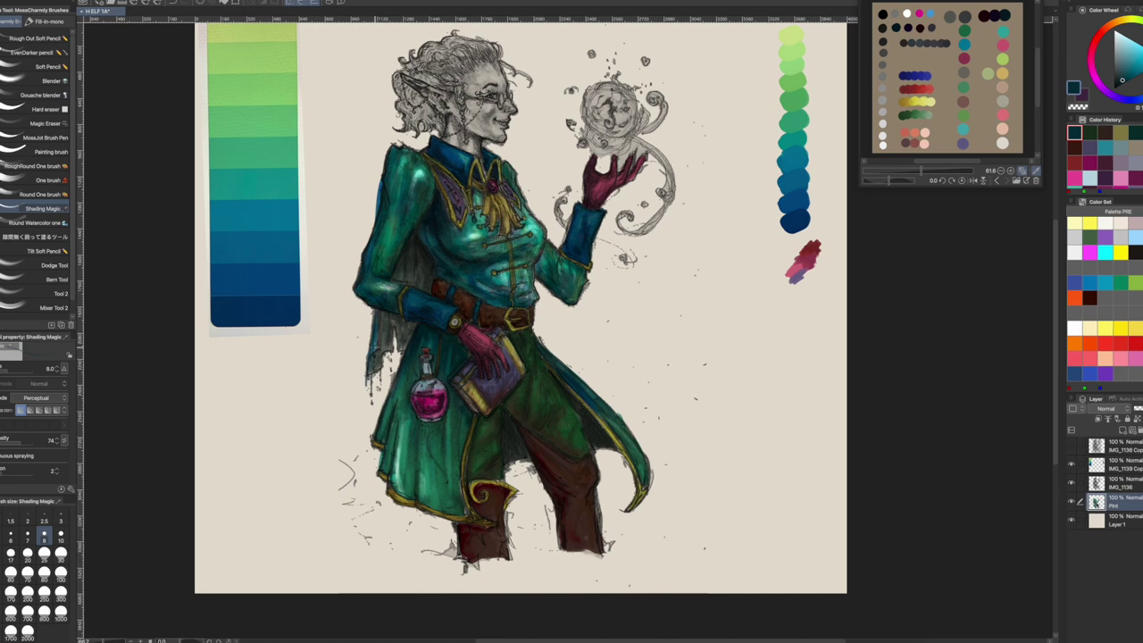
scroll(682, 277, "down", 2)
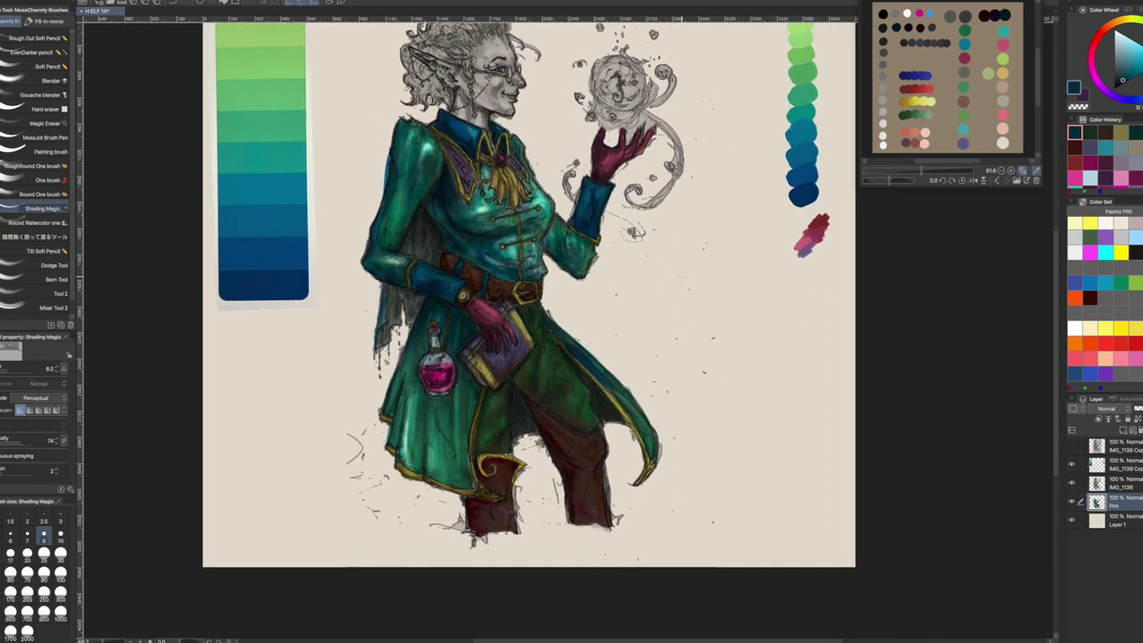
left_click(538, 321, "alt")
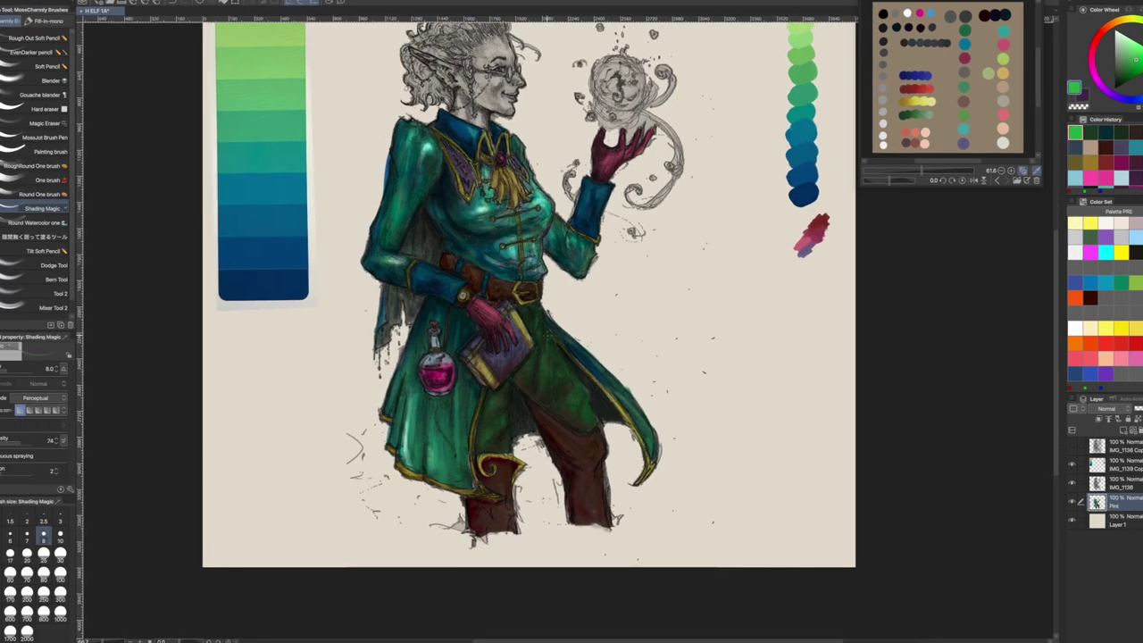
left_click_drag(564, 366, 584, 388)
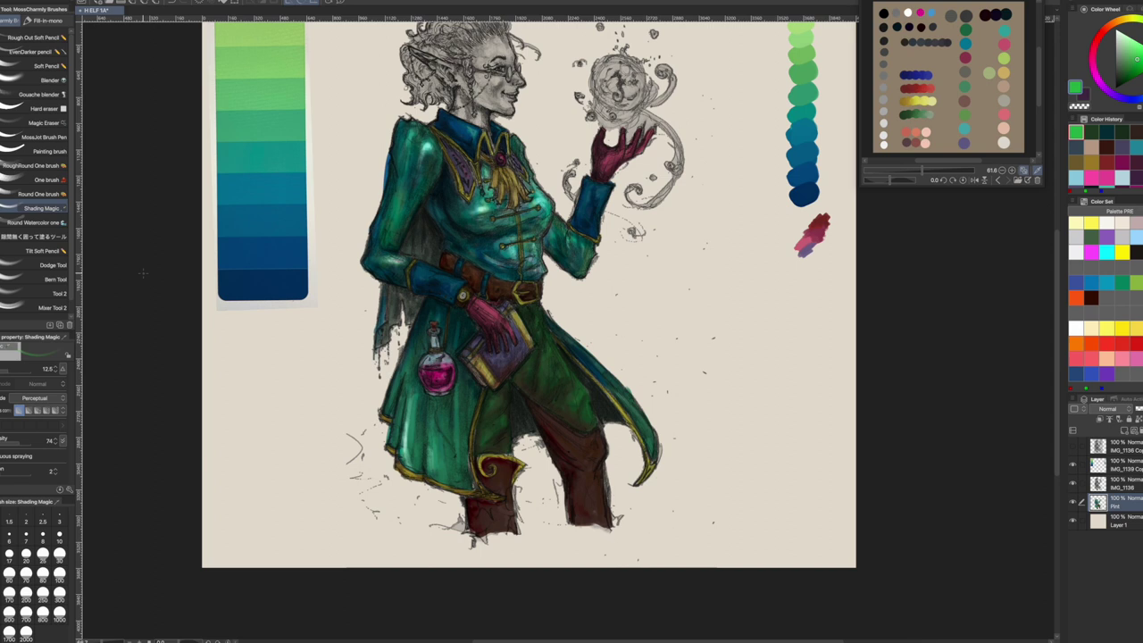
left_click(31, 166)
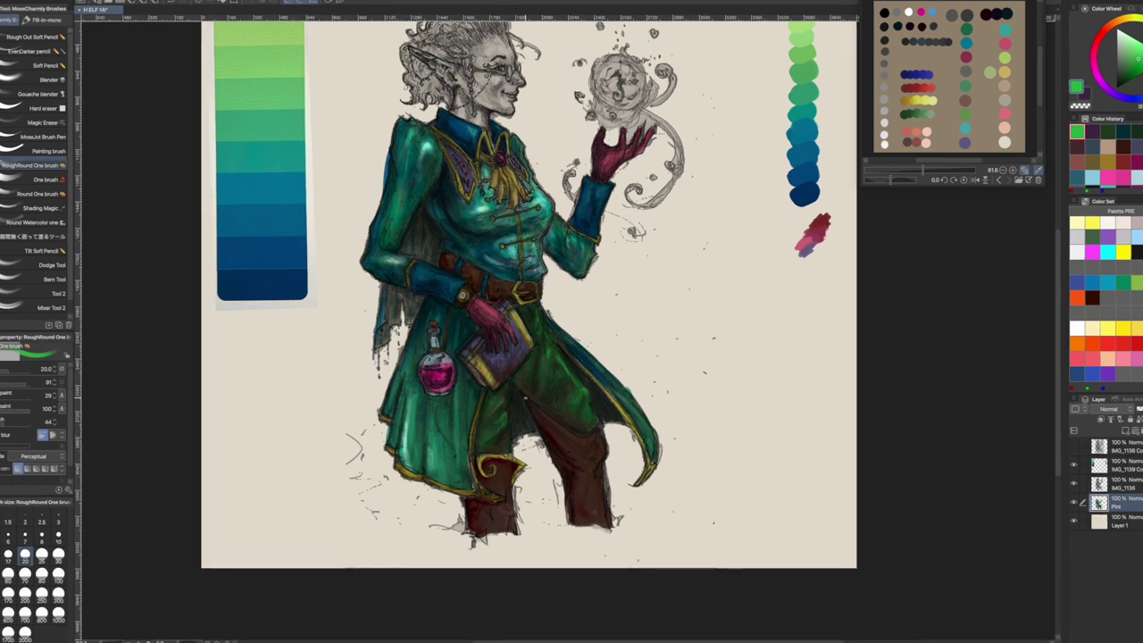
key("bracketright")
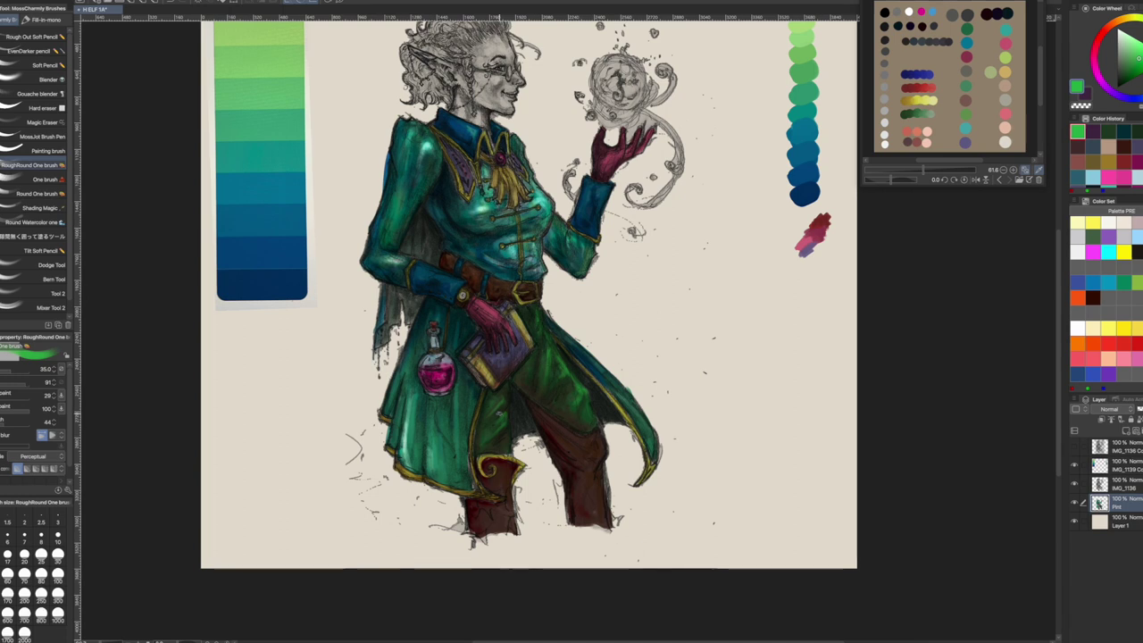
key("x")
left_click(593, 482, "alt")
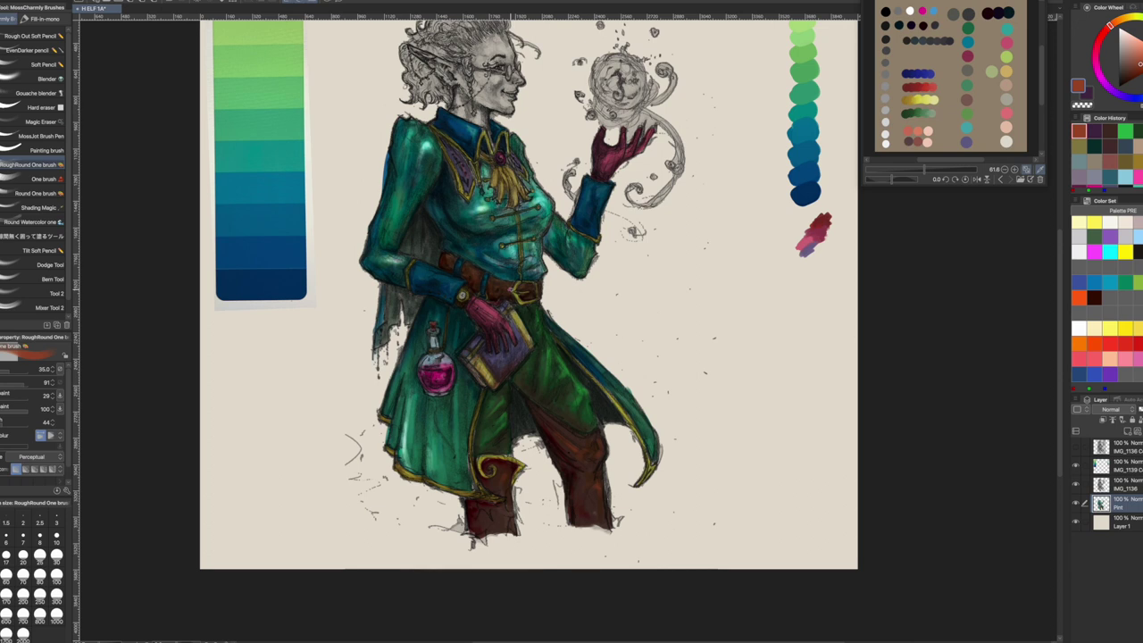
Add a new layer above the Pint layer and fill the magic orb, nearby fragments and upper curl with teal
scroll(536, 331, "up", 3)
left_click(969, 41)
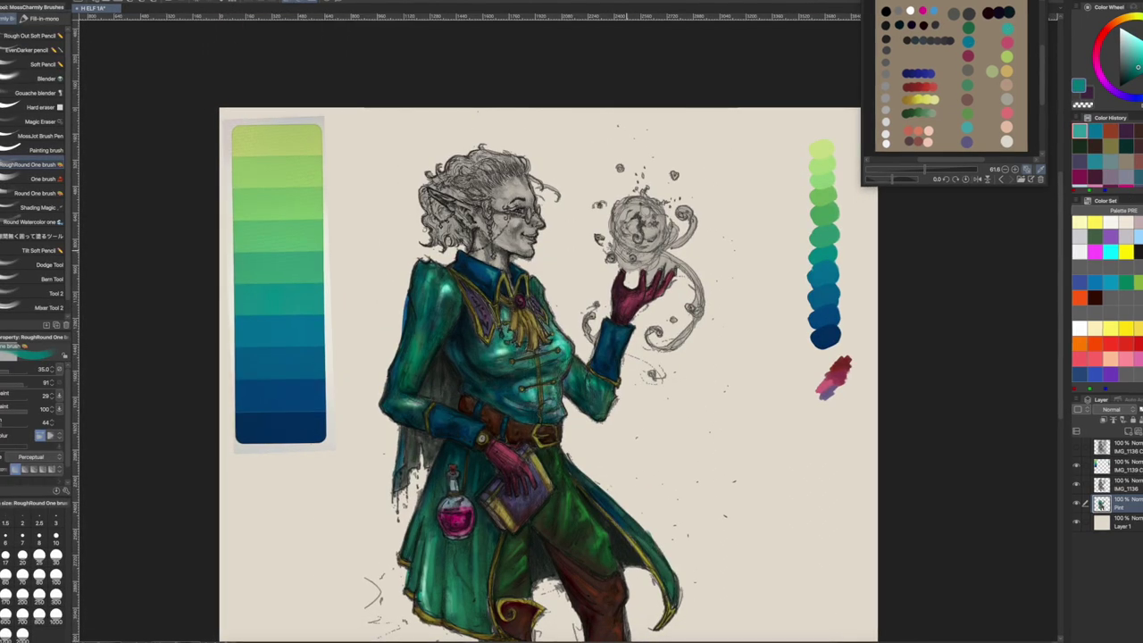
left_click(1129, 432)
mouse_move(650, 207)
left_mouse_down()
mouse_move(624, 237)
mouse_move(656, 241)
mouse_move(635, 219)
mouse_move(654, 245)
mouse_move(648, 211)
mouse_move(634, 203)
left_mouse_up()
mouse_move(648, 246)
left_mouse_down()
mouse_move(623, 252)
mouse_move(635, 260)
left_mouse_up()
left_click(610, 258)
left_click(599, 238)
mouse_move(680, 209)
left_mouse_down()
mouse_move(693, 225)
mouse_move(682, 245)
left_mouse_up()
Paint the long swirling tendril and the small curl beside the raised hand teal using the MossJot Brush Pen
left_click(39, 135)
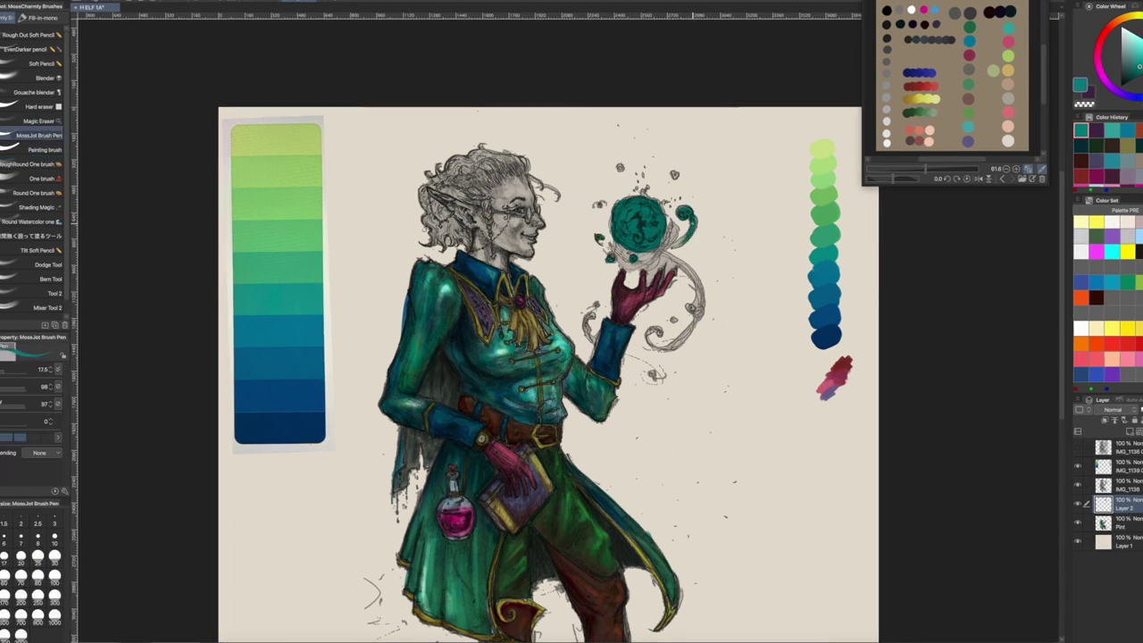
left_click_drag(693, 229, 676, 248)
left_click_drag(660, 332, 649, 348)
left_click_drag(700, 309, 663, 347)
mouse_move(693, 263)
left_mouse_down()
mouse_move(701, 327)
mouse_move(659, 262)
mouse_move(703, 291)
mouse_move(701, 330)
mouse_move(648, 342)
left_mouse_up()
mouse_move(700, 294)
left_mouse_down()
mouse_move(682, 341)
mouse_move(642, 348)
left_mouse_up()
left_click_drag(588, 324, 586, 342)
mouse_move(584, 312)
left_mouse_down()
mouse_move(595, 323)
mouse_move(588, 340)
left_mouse_up()
Redraw the thin teal wisp curling below the raised cuff and paint the floating fragments around the orb teal
mouse_move(664, 357)
left_mouse_down()
mouse_move(630, 391)
mouse_move(659, 375)
left_mouse_up()
key("ctrl+z")
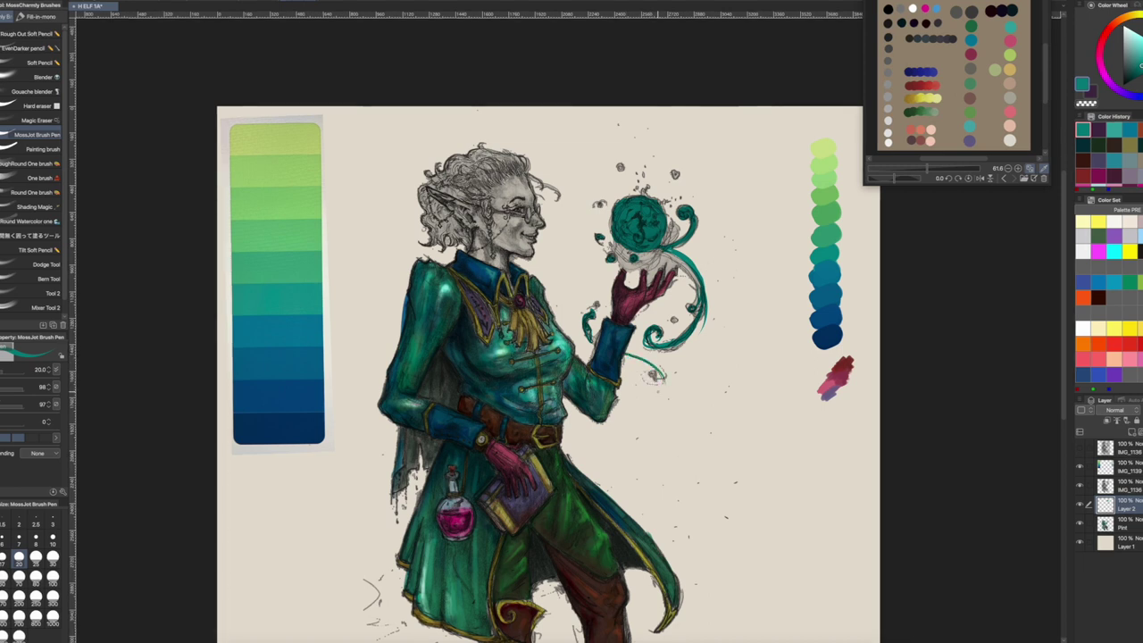
mouse_move(666, 369)
left_mouse_down()
mouse_move(650, 380)
mouse_move(702, 355)
left_mouse_up()
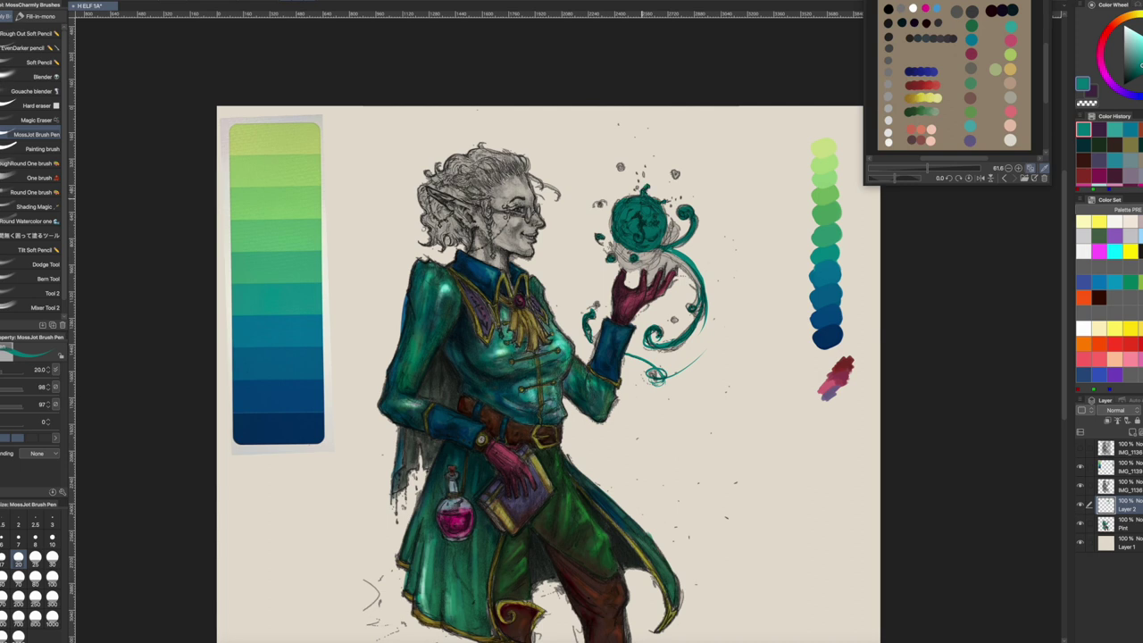
left_click_drag(593, 202, 598, 210)
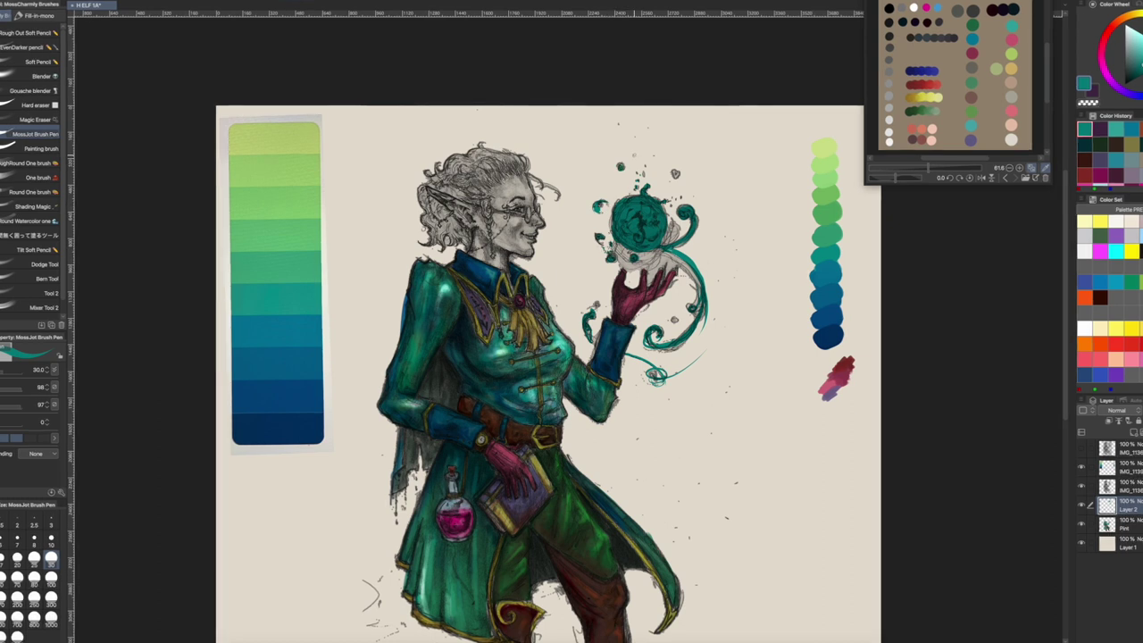
Paint lighter green tones into the magic orb with the Painting brush at size 50
left_click(46, 150)
key("bracketleft")
key("bracketleft")
key("bracketleft")
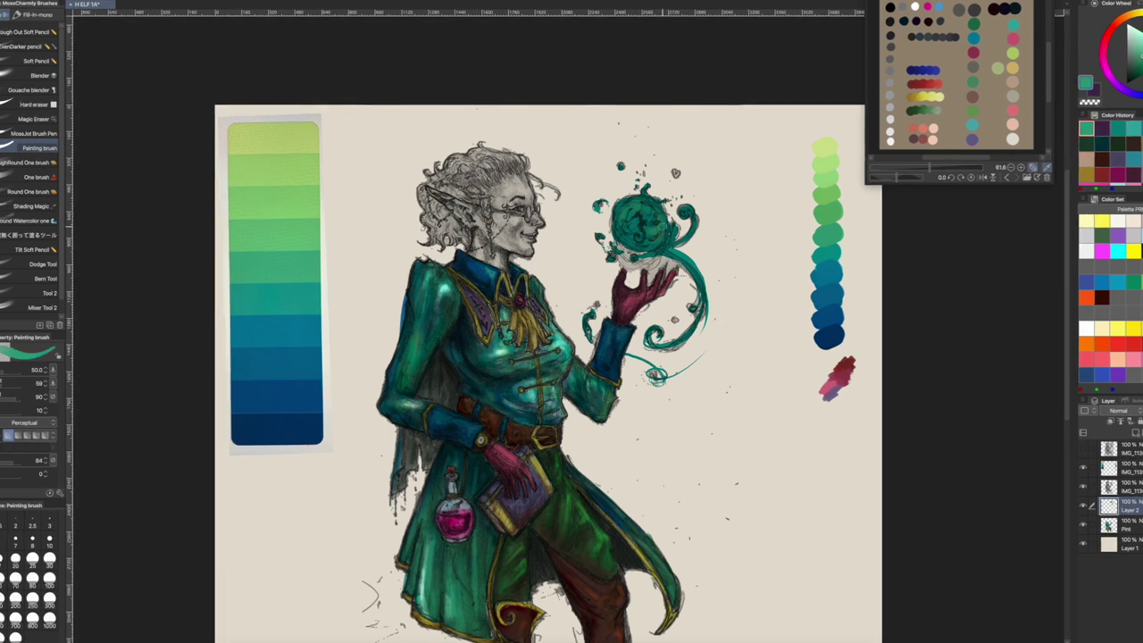
Shade the magic orb with the Dodge Tool at size 80 and the Bern Tool at size 35
key("j")
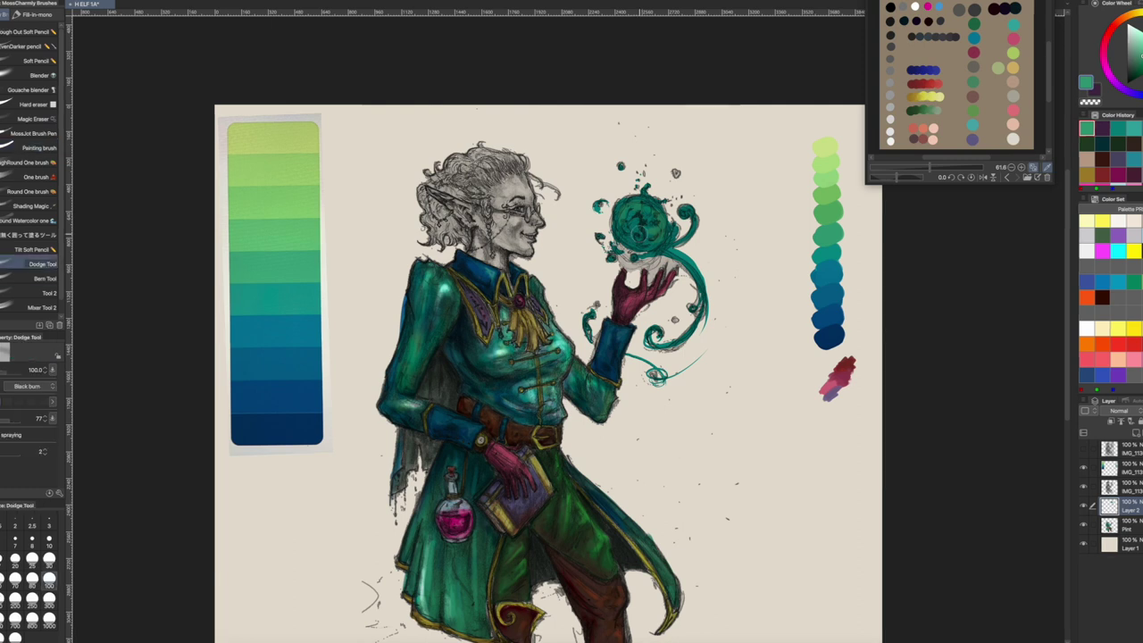
key("bracketleft")
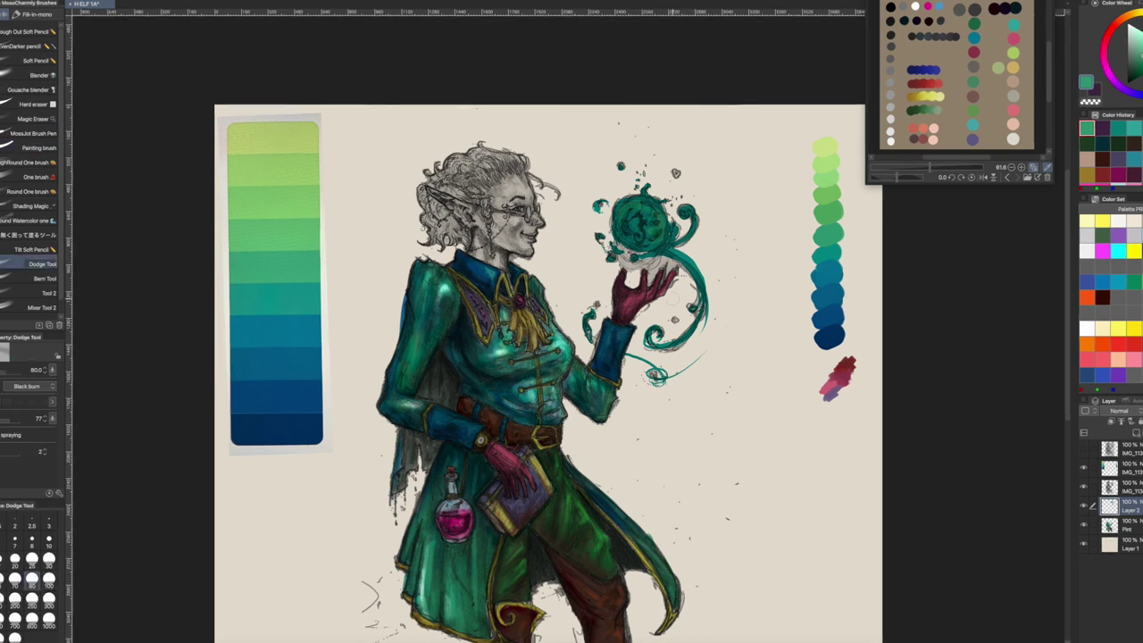
key("j")
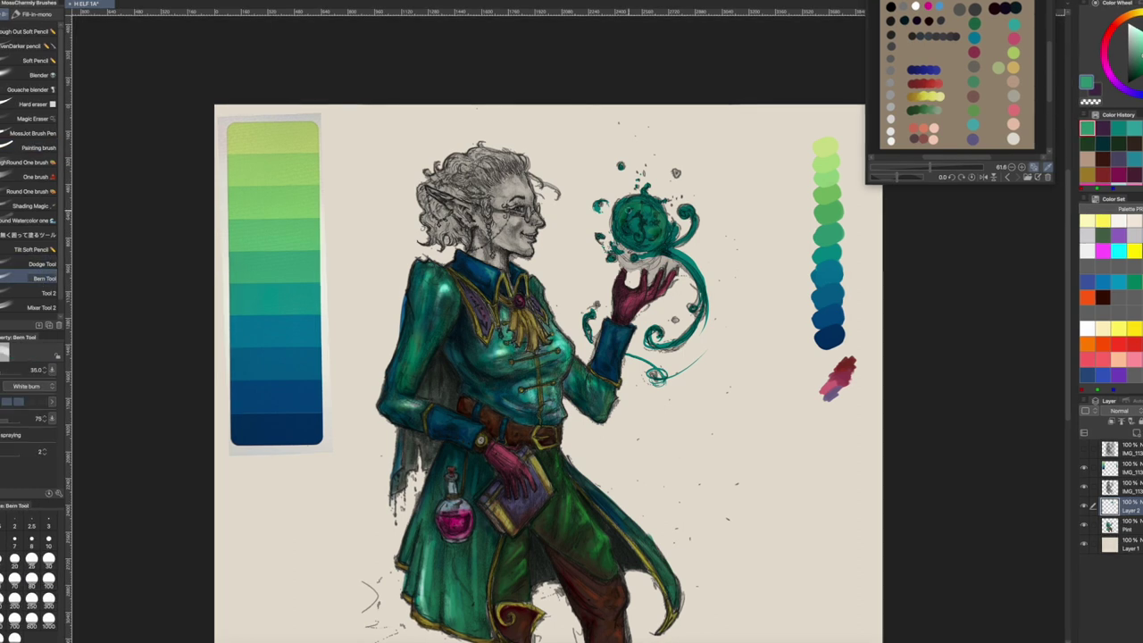
key("bracketleft")
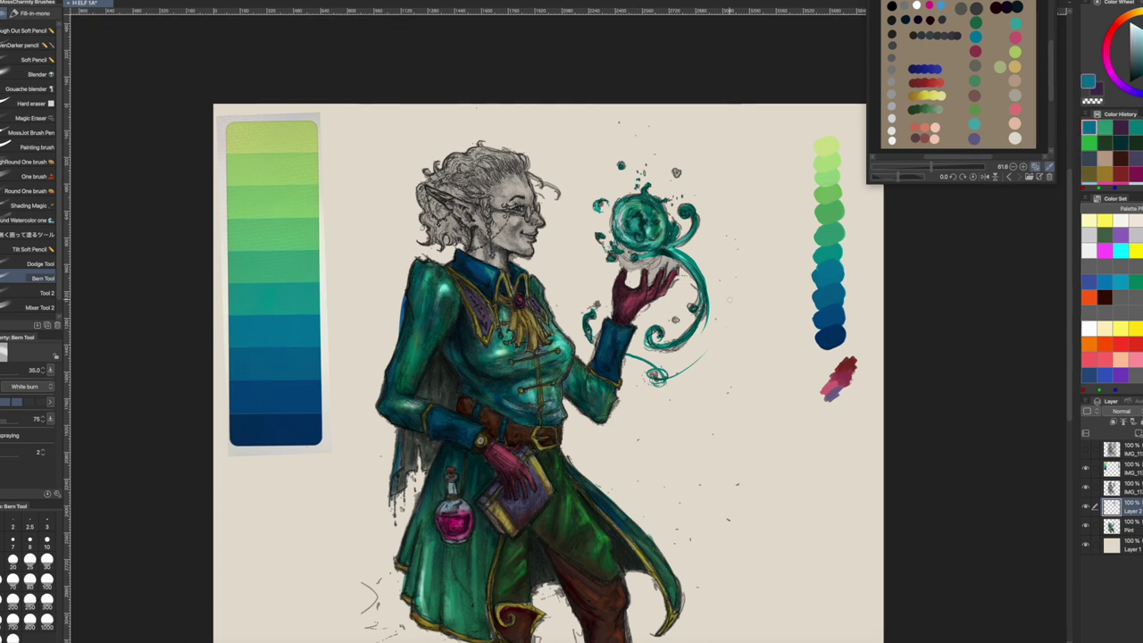
Blend the orb's swirls with Mixer Tool 2 at size 30, and the colours on the Pint layer at size 40
left_click(40, 307)
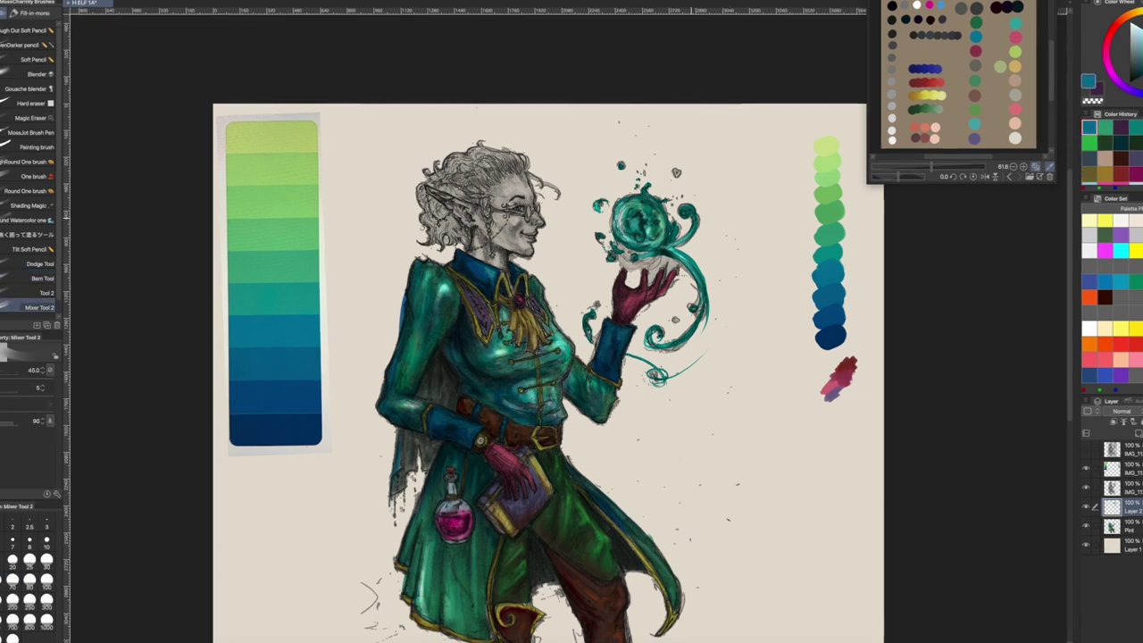
left_click(47, 559)
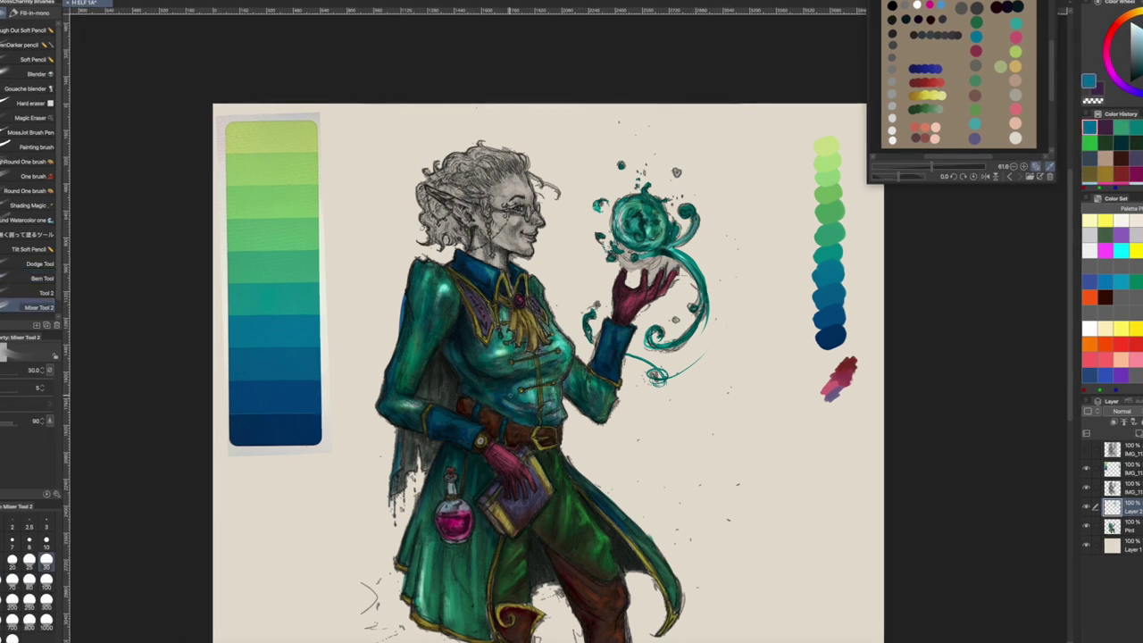
left_click(1115, 526)
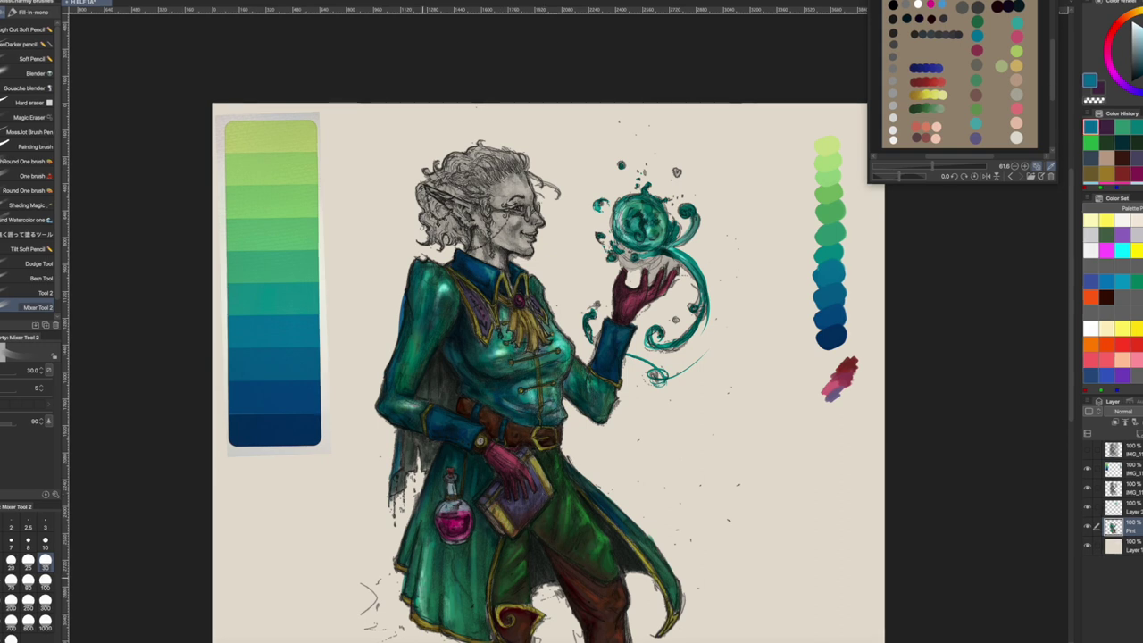
key("bracketright")
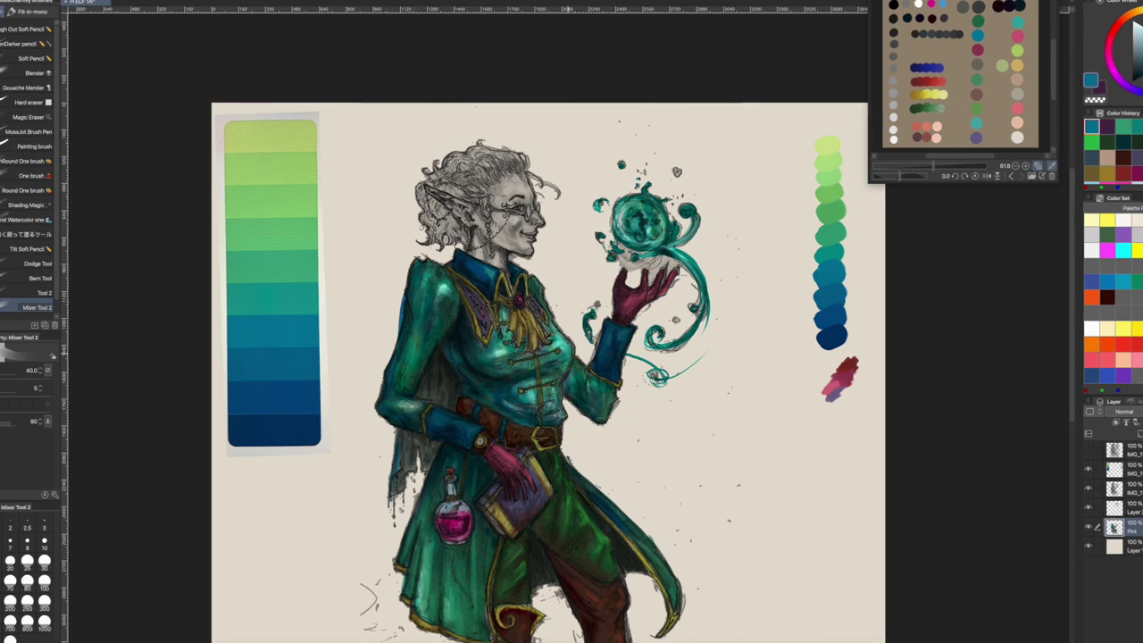
Deepen the clothing's shading on the Pint layer with the Bern Tool at sizes 25 to 50, and add glow highlights with Tool 2
left_click(35, 277)
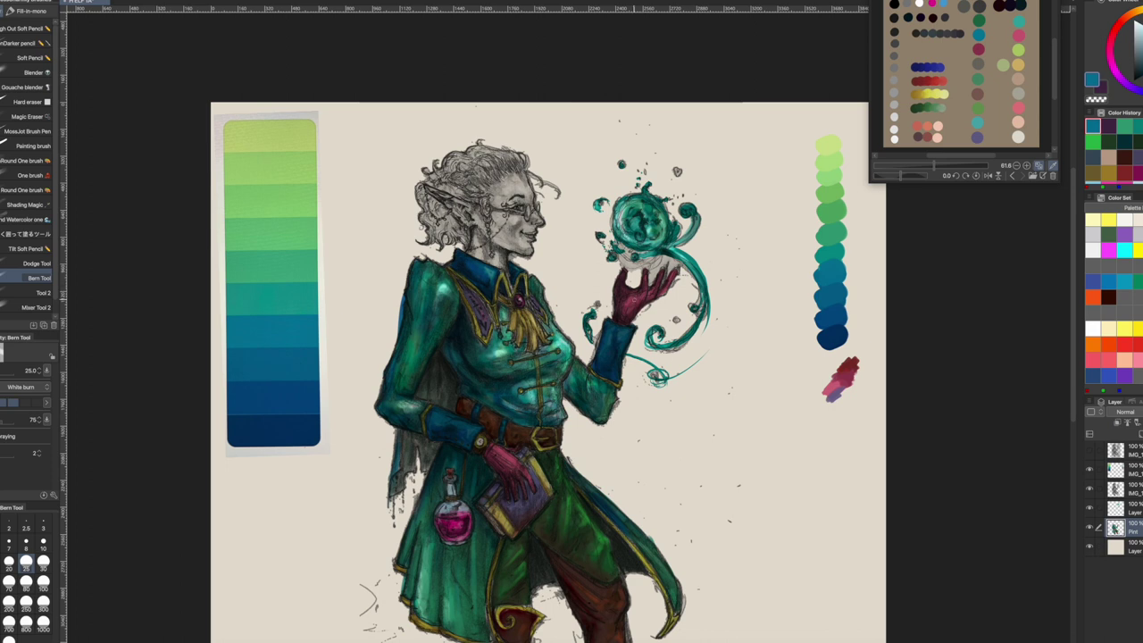
key("bracketright")
key("bracketright")
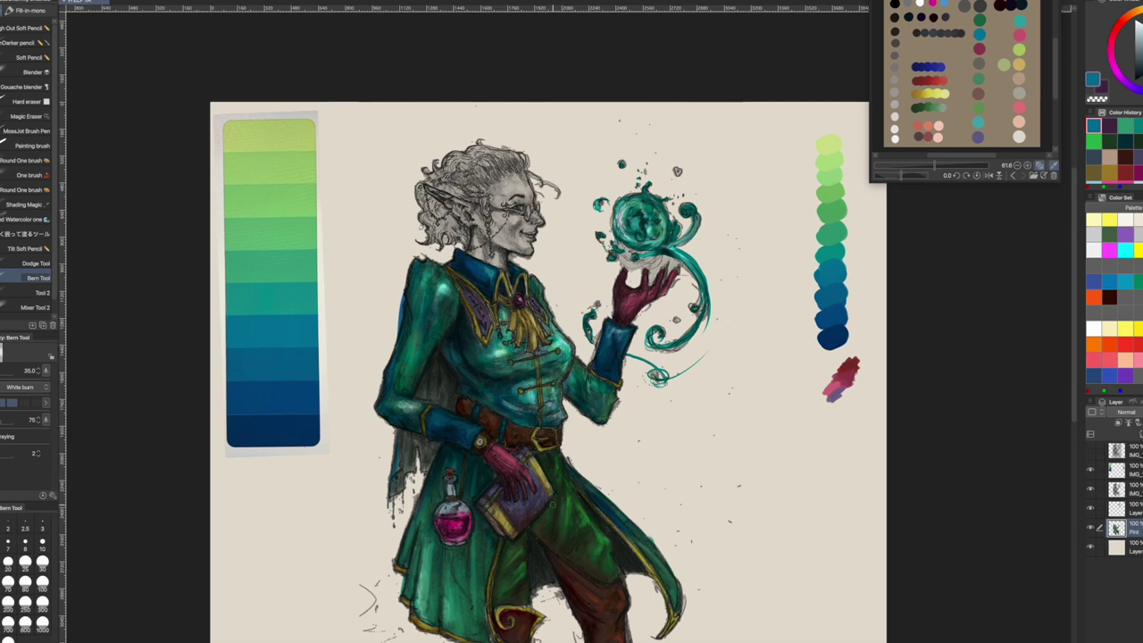
key("bracketright")
key("bracketright")
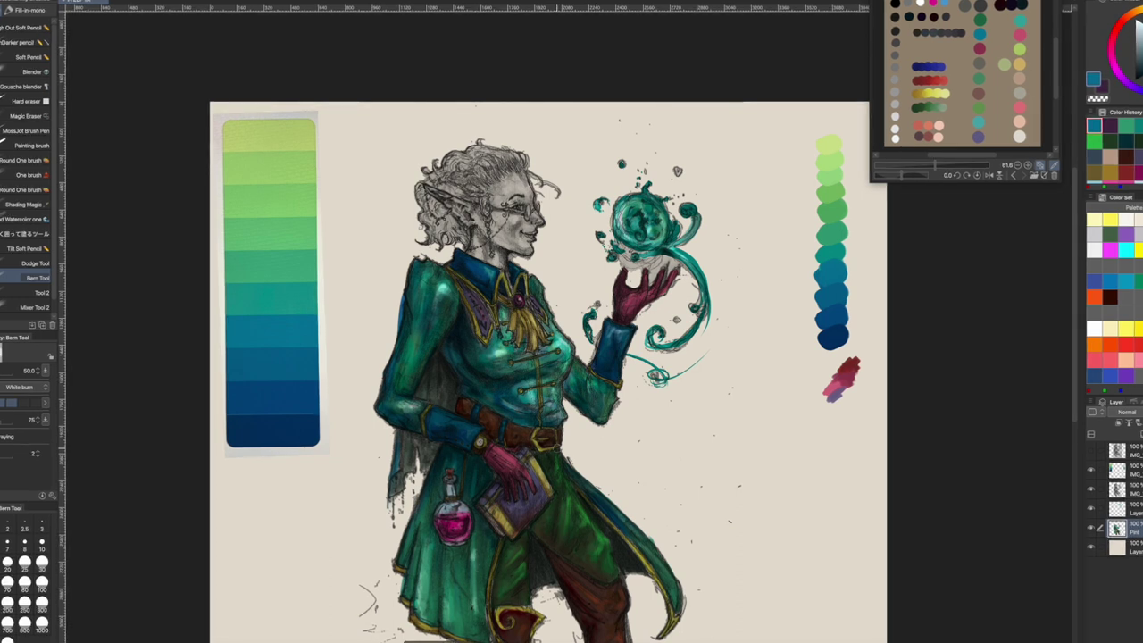
key("bracketleft")
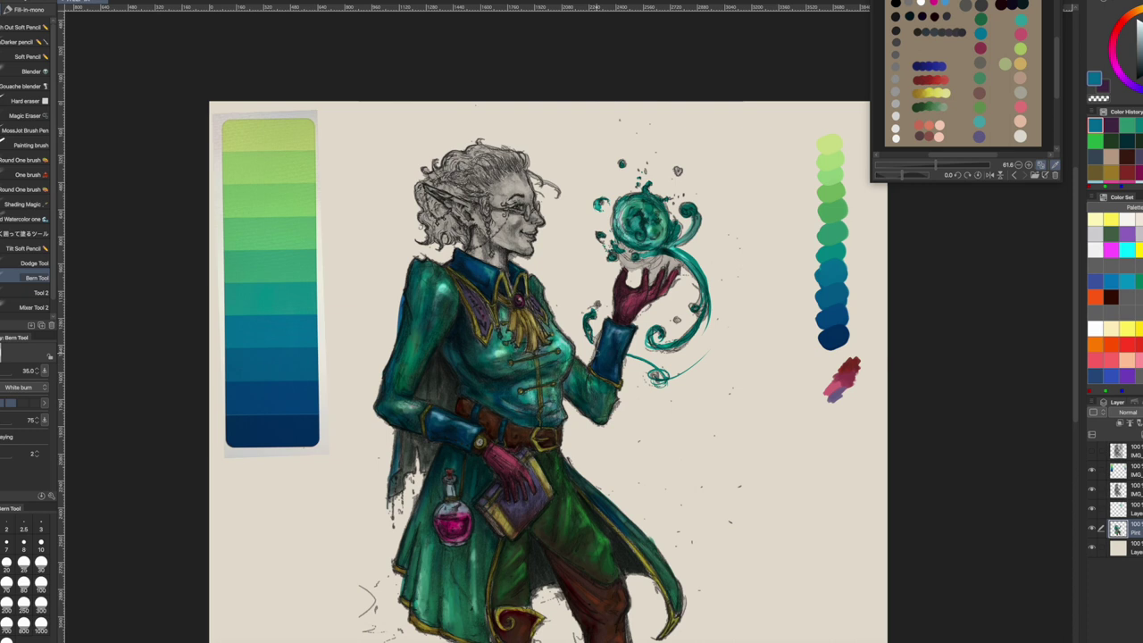
key("bracketleft")
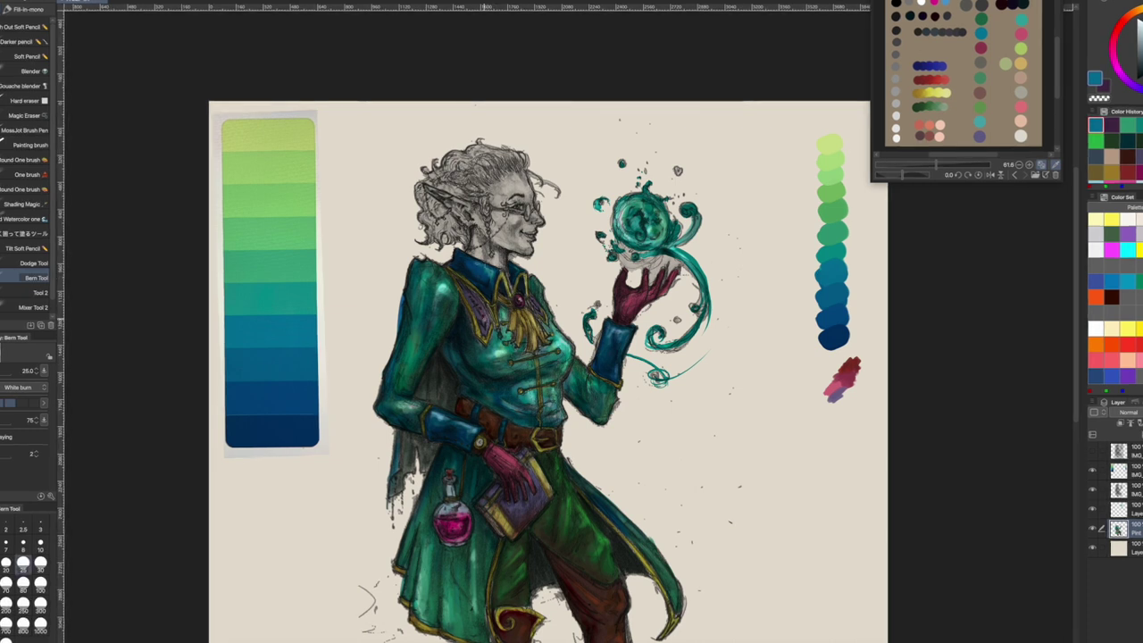
key("bracketright")
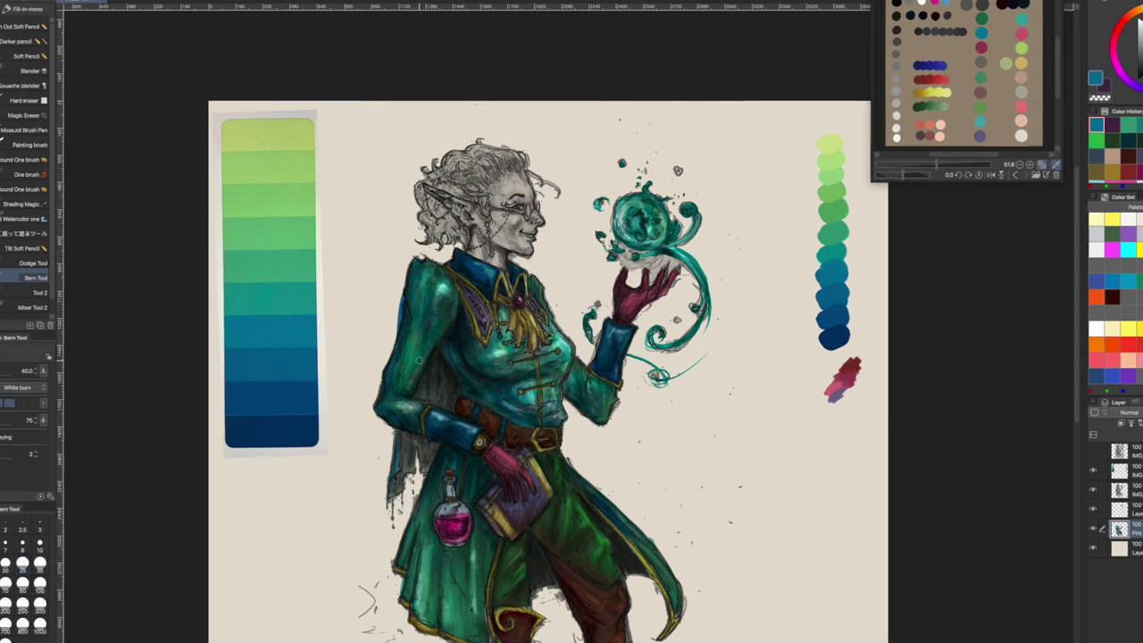
left_click(35, 292)
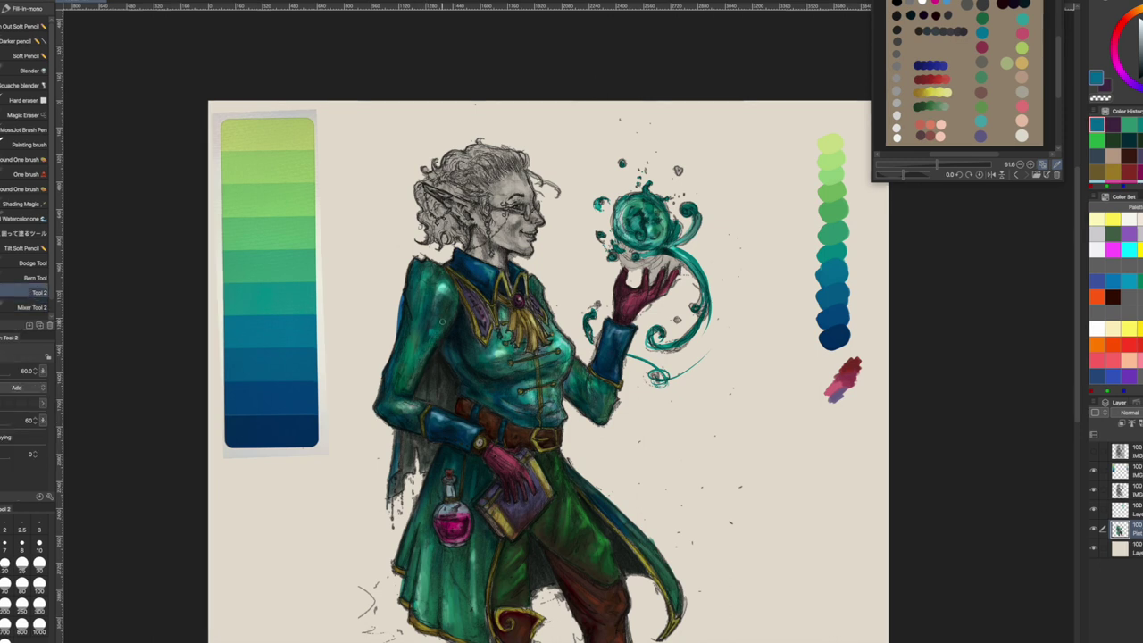
left_click(609, 345, "alt")
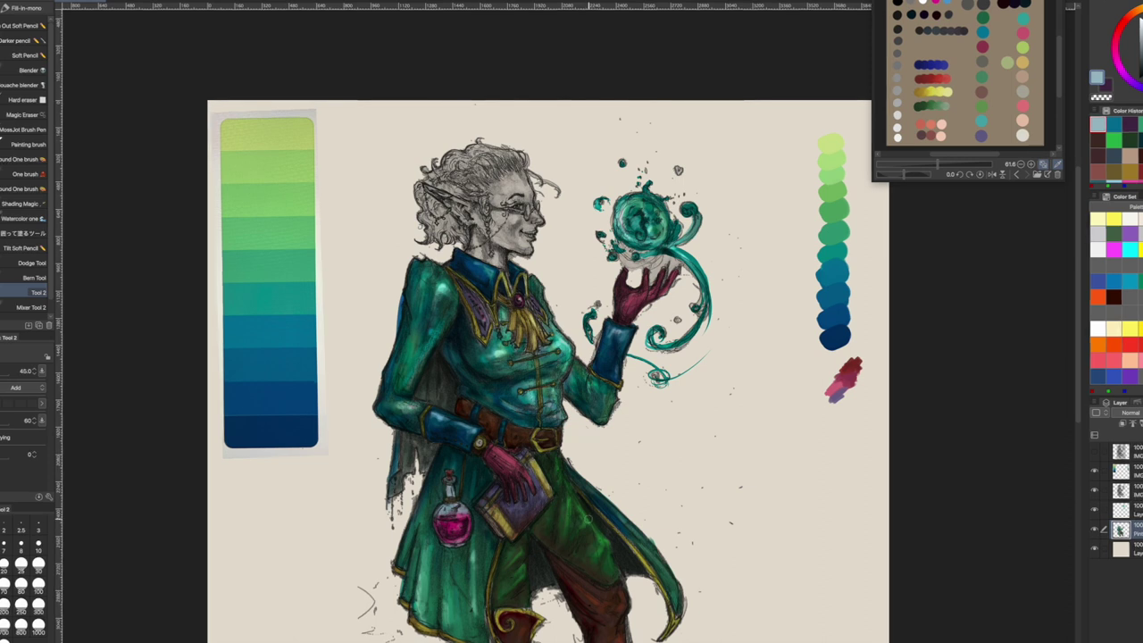
Shade the lowered cuff with the Bern Tool at size 25, and the orb's tendrils on Layer 2 at size 17.5
left_click(34, 278)
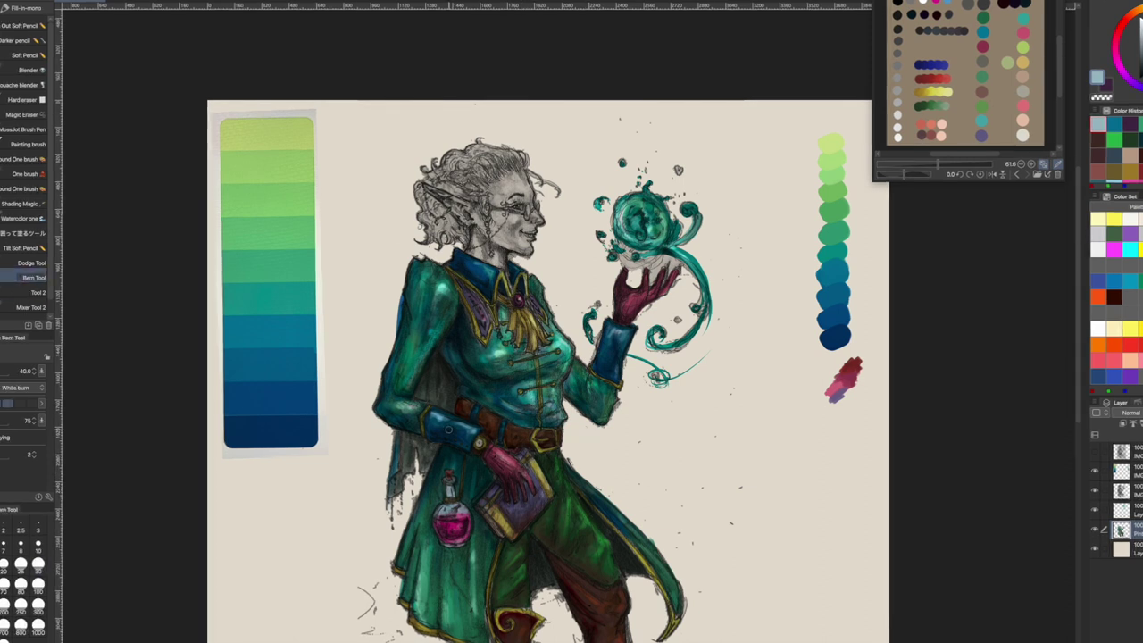
left_click(20, 563)
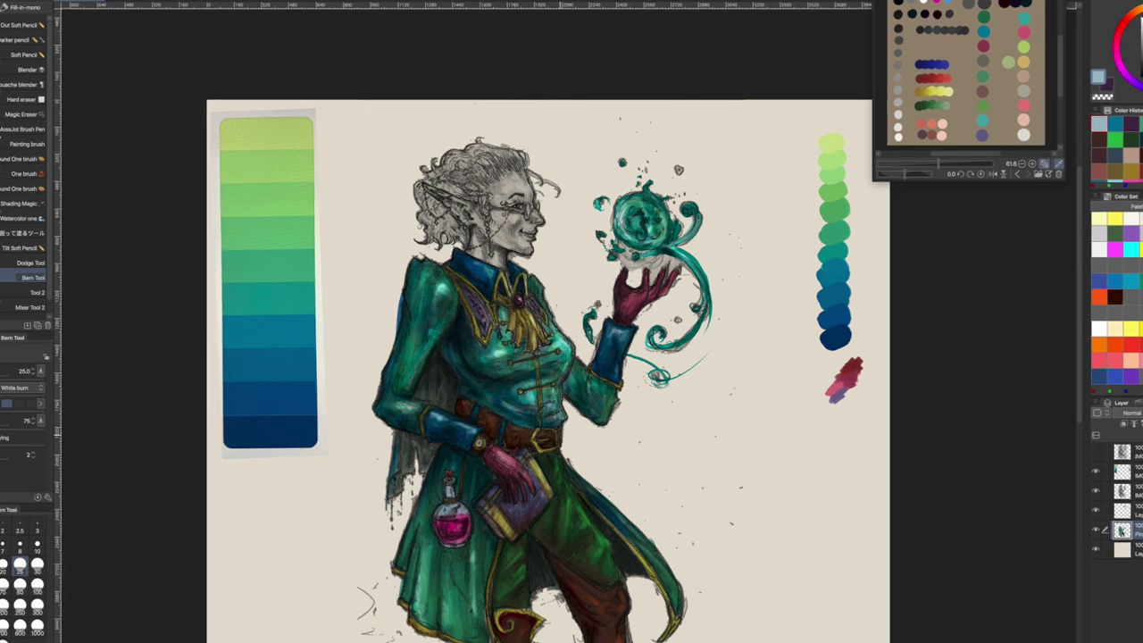
left_click(1121, 509)
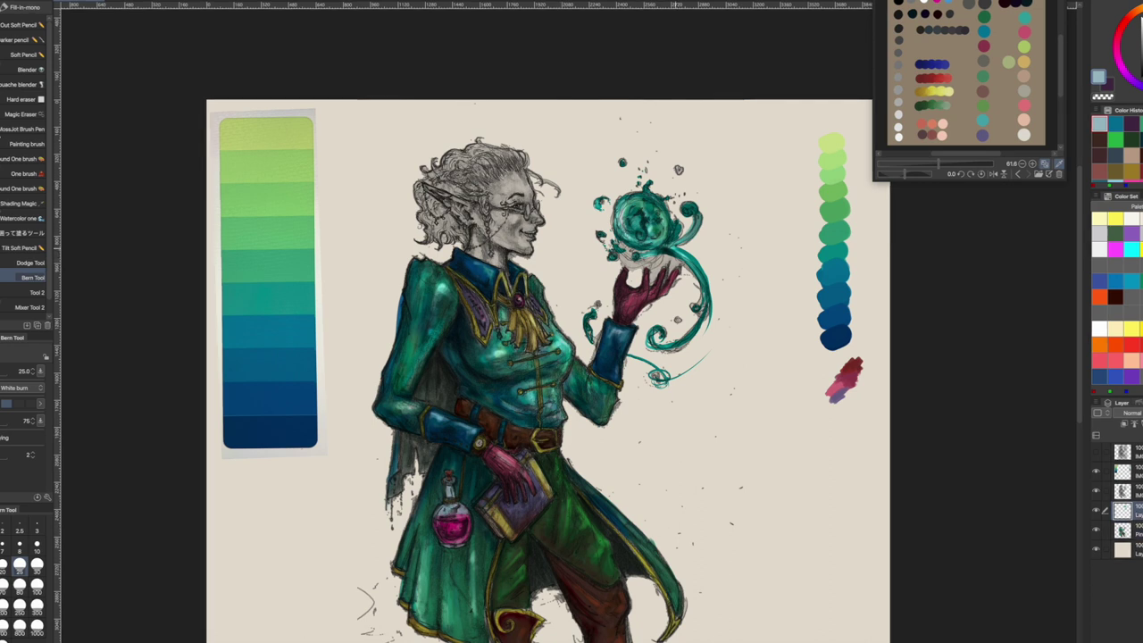
key("bracketleft")
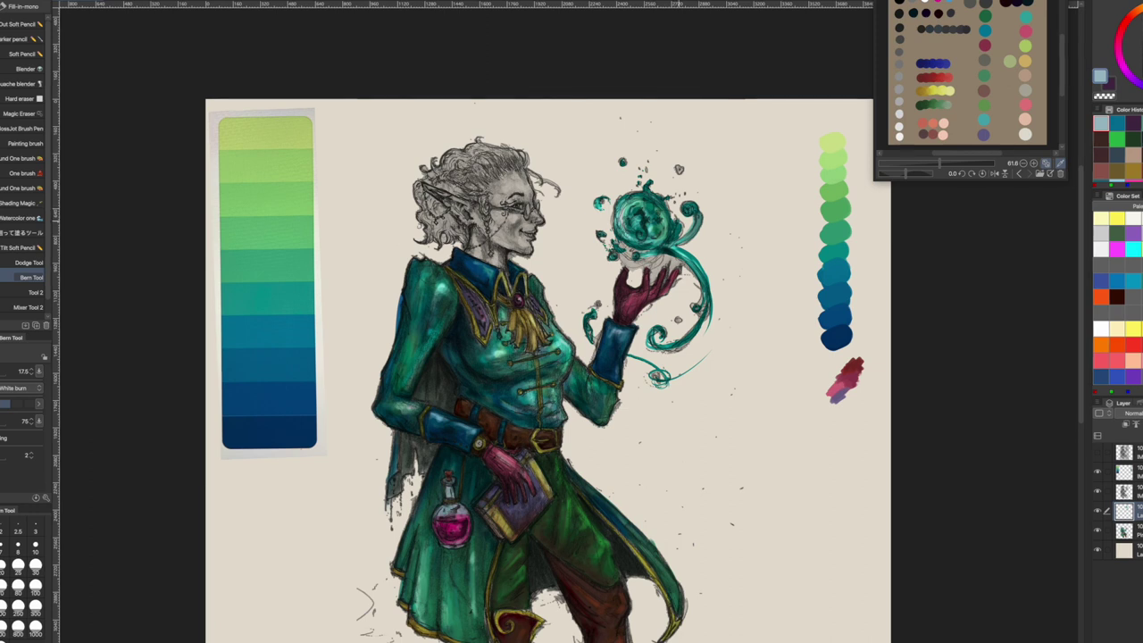
Paint the forehead, ear and neck in warm skin tones on the Pint layer with the RoughRound One brush at size 25
left_click(1132, 20)
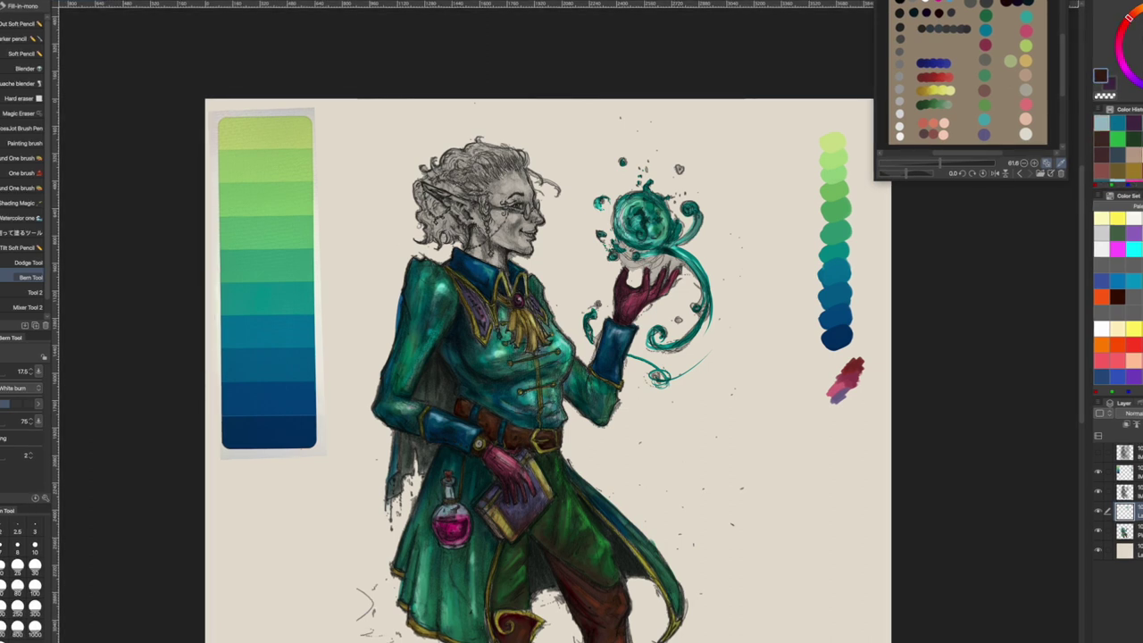
left_click(22, 158)
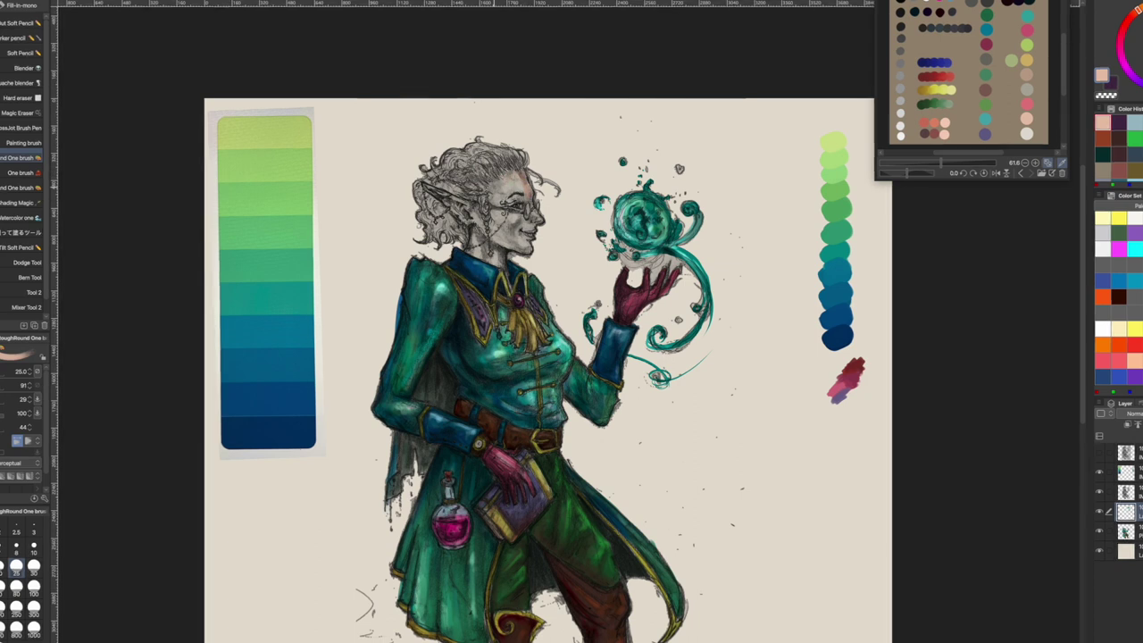
left_click(1129, 531)
left_click_drag(527, 225, 535, 230)
mouse_move(527, 176)
left_mouse_down()
mouse_move(480, 228)
mouse_move(452, 215)
mouse_move(464, 207)
left_mouse_up()
left_click_drag(471, 252, 498, 263)
Fill the cheek, jaw and rest of the neck with peach skin tone at brush size 17.5
key("bracketleft")
key("bracketleft")
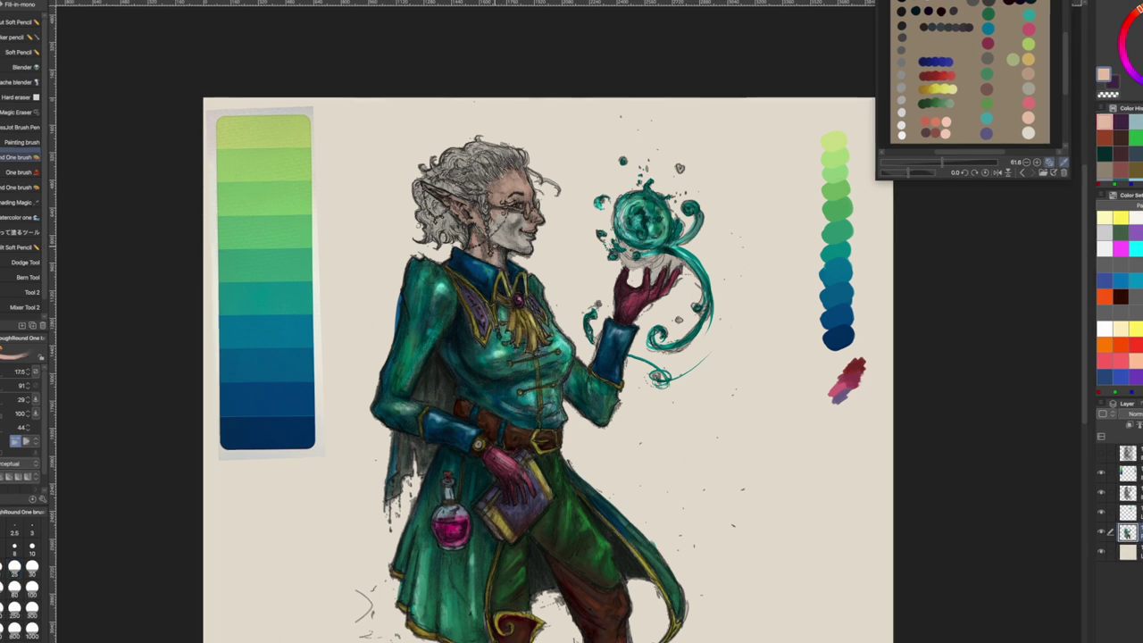
mouse_move(489, 231)
left_mouse_down()
mouse_move(527, 248)
mouse_move(529, 229)
left_mouse_up()
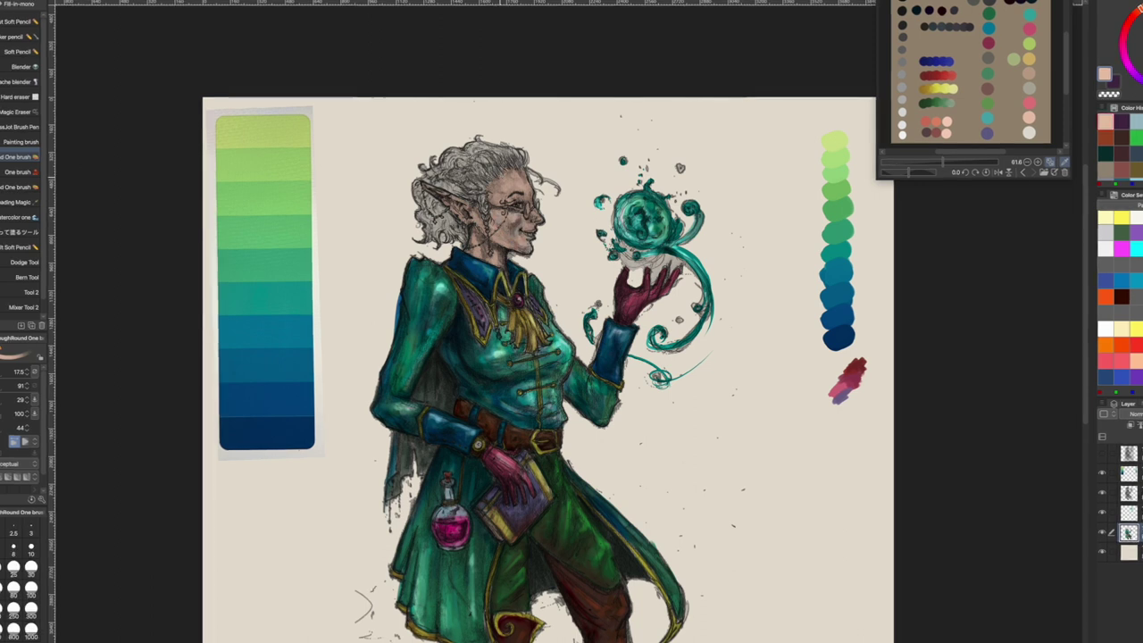
left_click_drag(493, 248, 499, 257)
Add pink and coral blush to the cheek, nose and ear at brush size 30, and blend the skin with Mixer Tool 2
left_click_drag(505, 218, 528, 223)
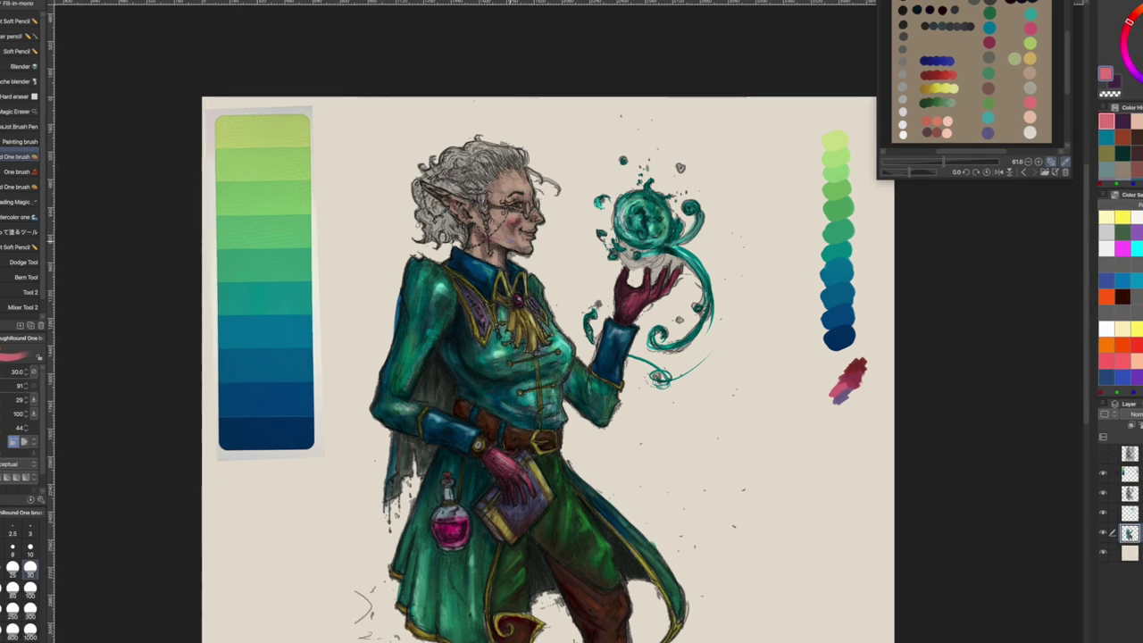
left_click(1033, 75)
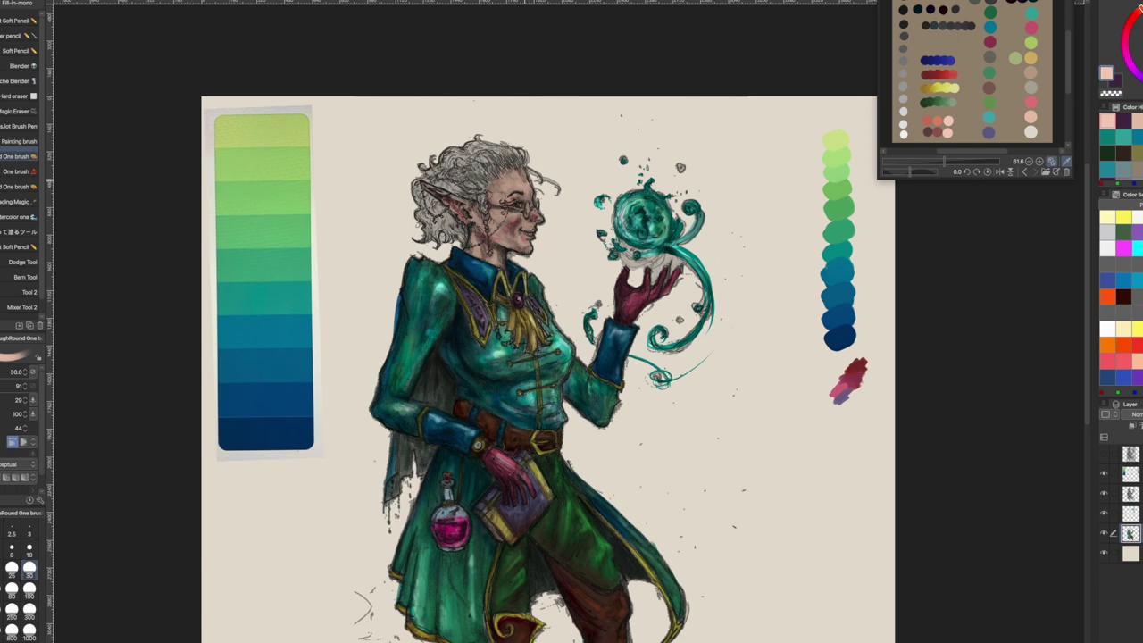
key("k")
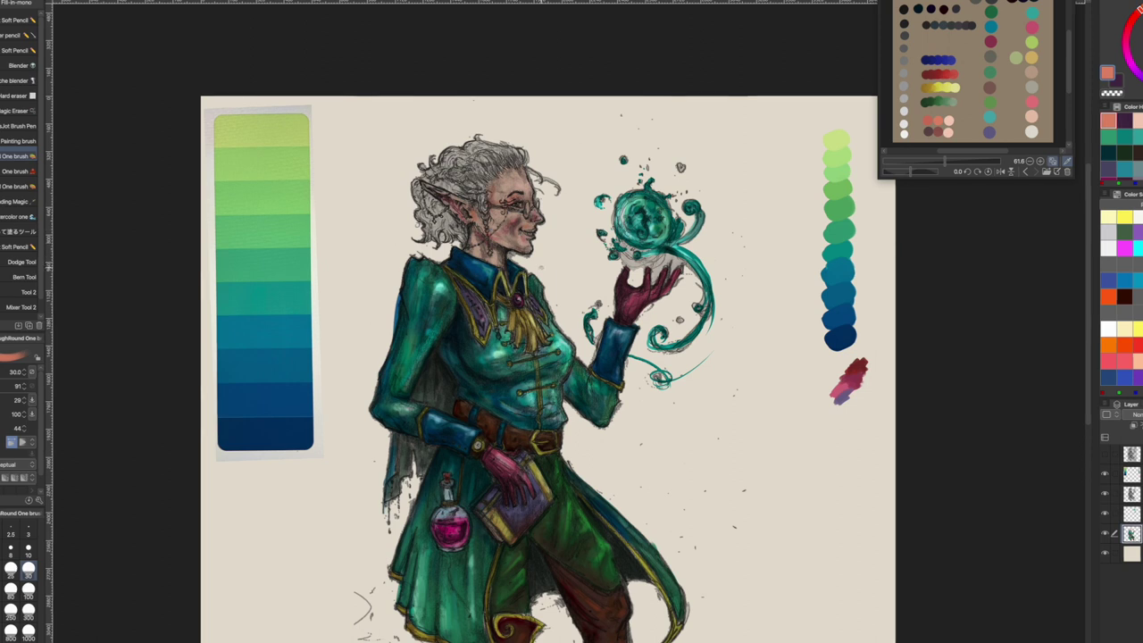
left_click(20, 307)
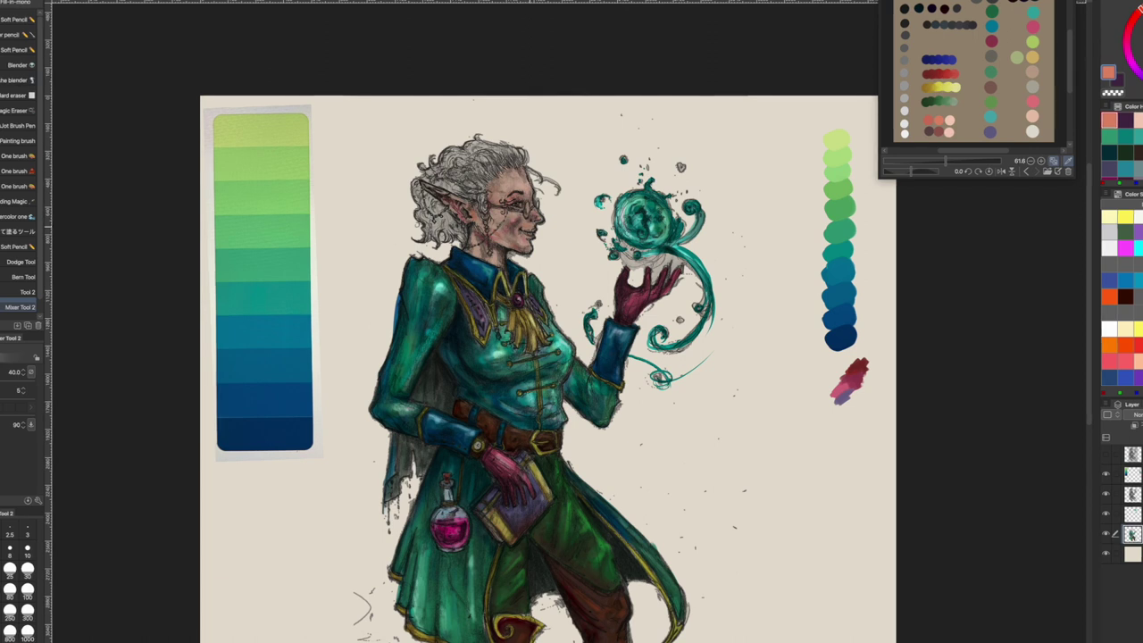
Paint the lips dark red with the RoughRound One brush at size 17.5
key("ctrl+plus")
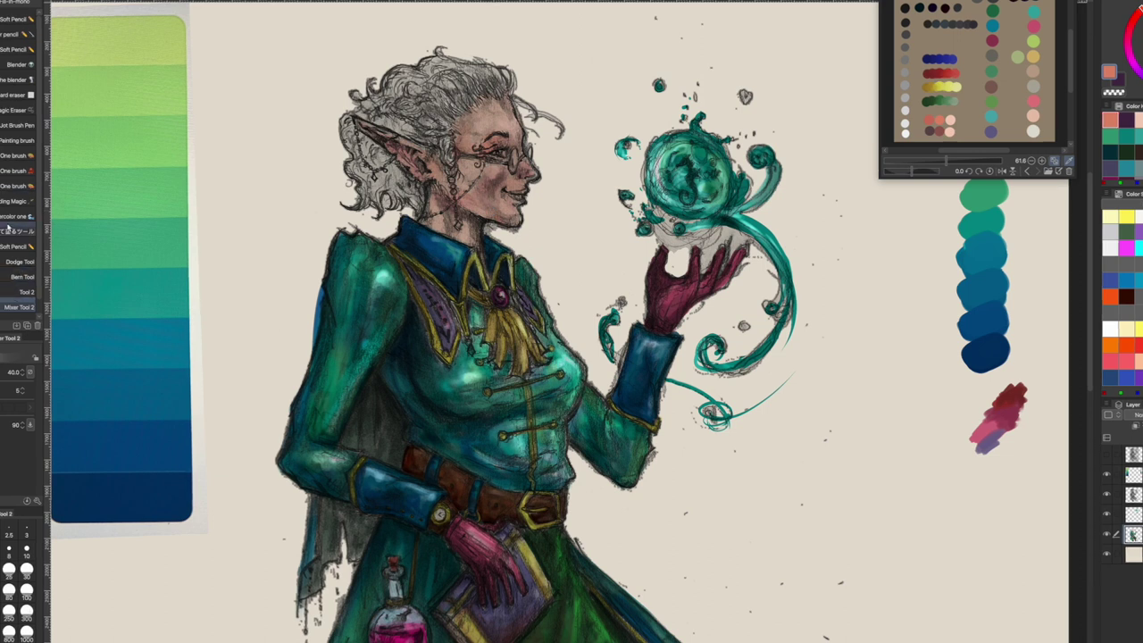
left_click(18, 155)
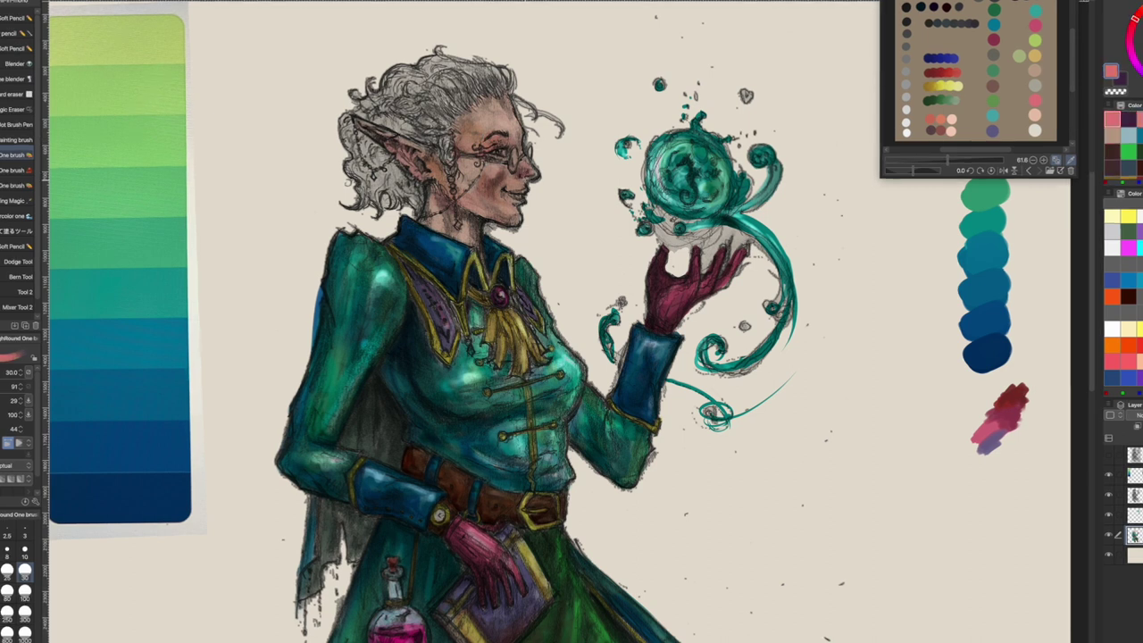
key("bracketleft")
key("bracketleft")
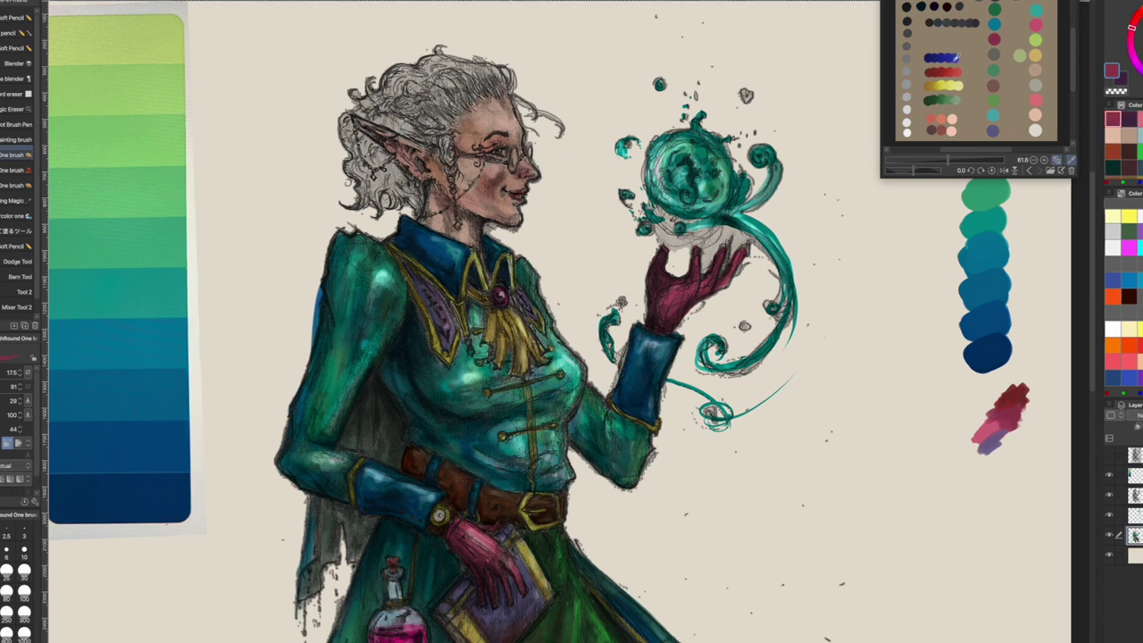
Paint the eye behind the glasses in blue and pale grey with the RoughRound One brush at sizes 10 and 8
left_click(987, 113)
key("bracketleft")
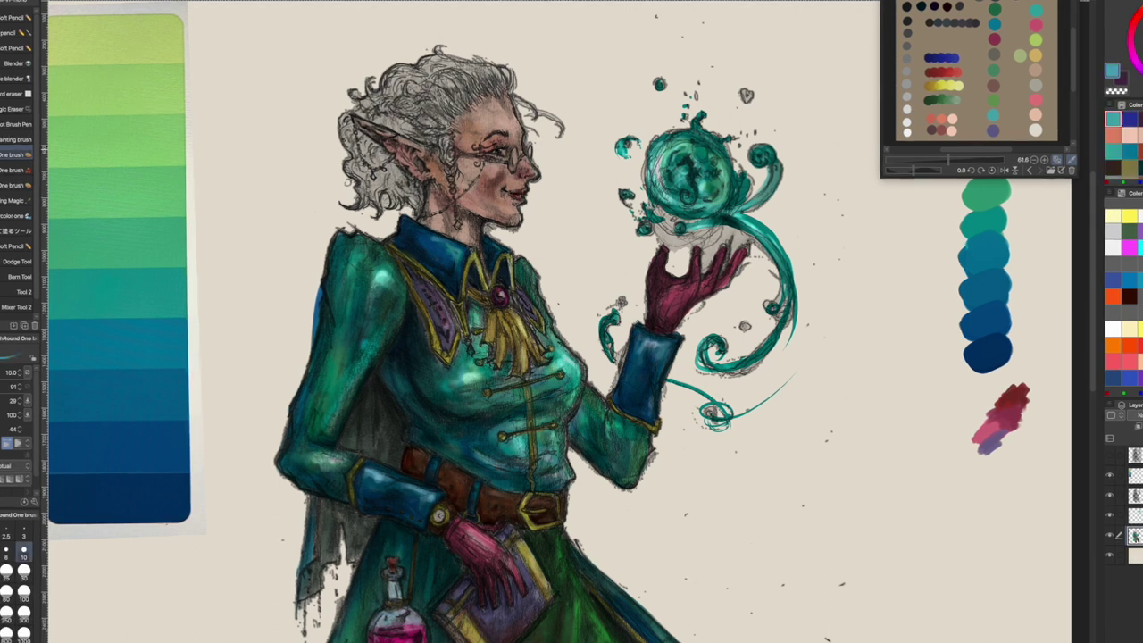
left_click(1037, 115)
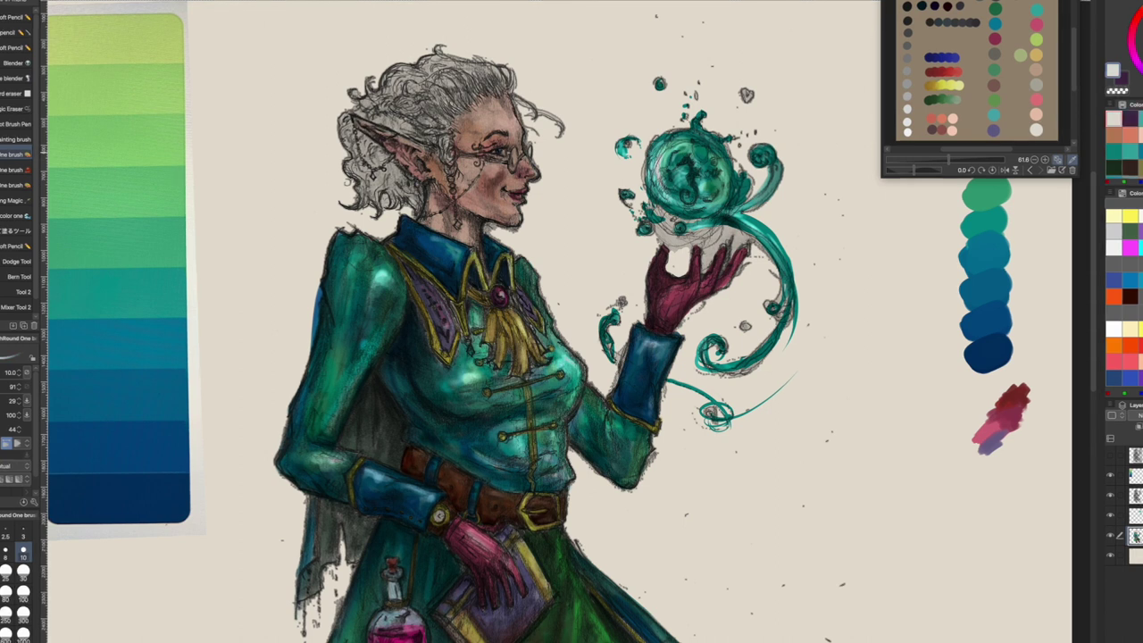
left_click(1035, 12)
key("bracketleft")
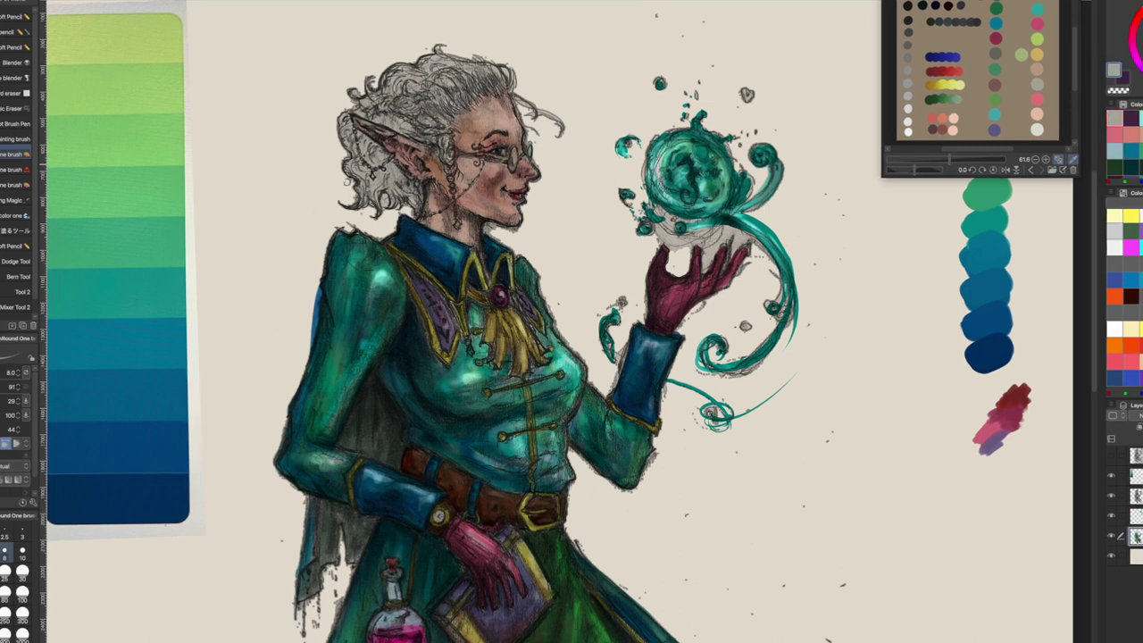
Colour the glasses' frame purple-blue and tint the lenses, refining the surrounding skin at brush size 12.5
left_click(993, 130)
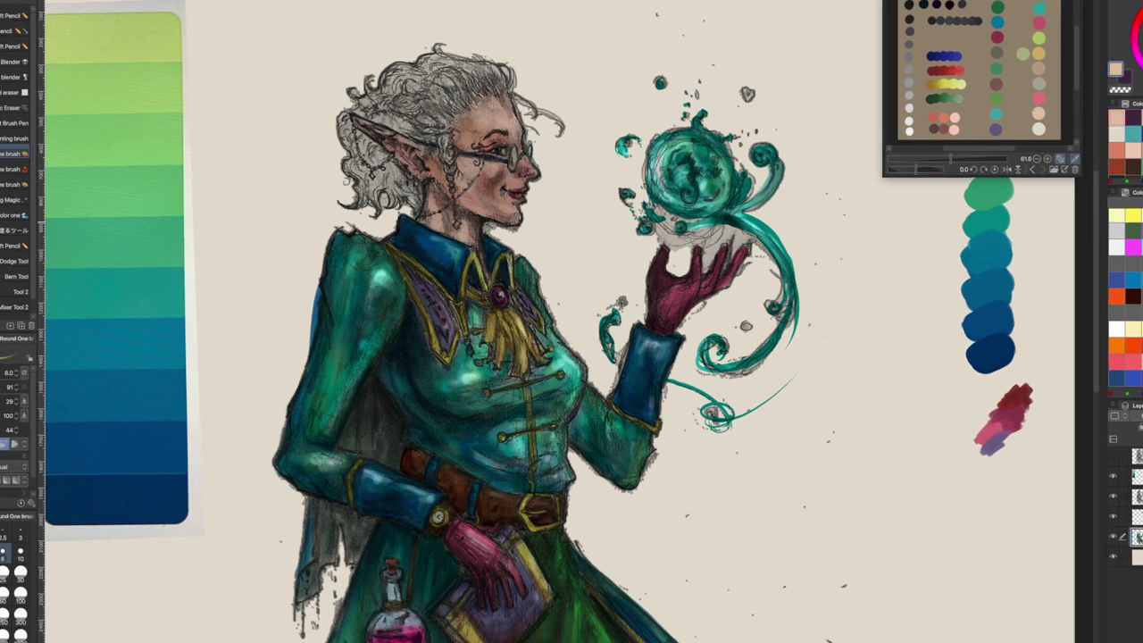
key("bracketright")
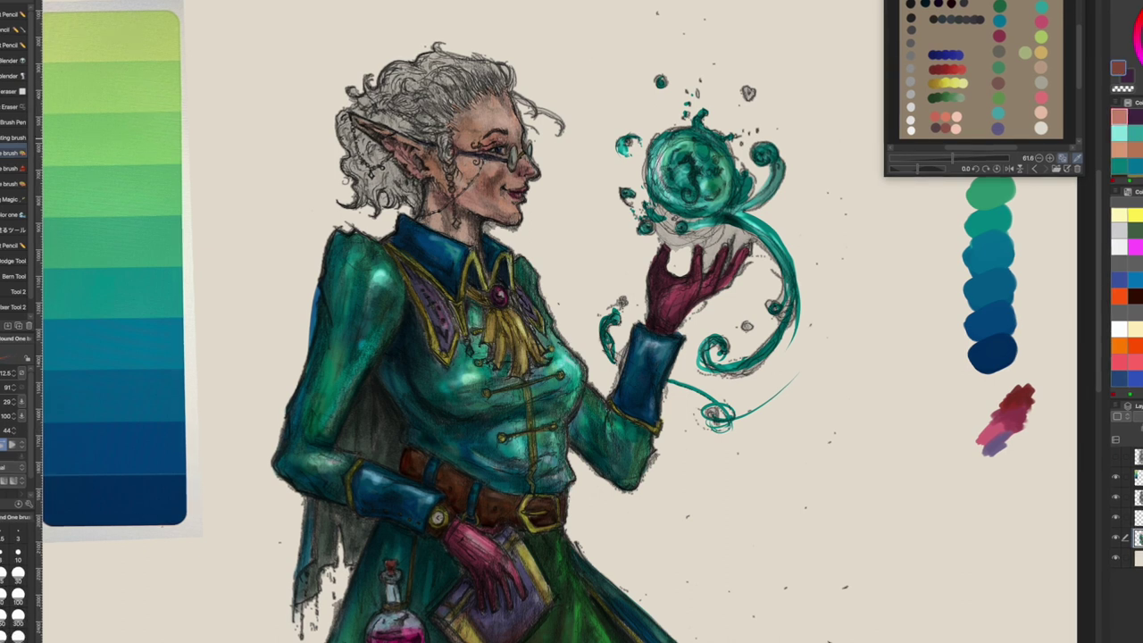
left_click(489, 146, "alt")
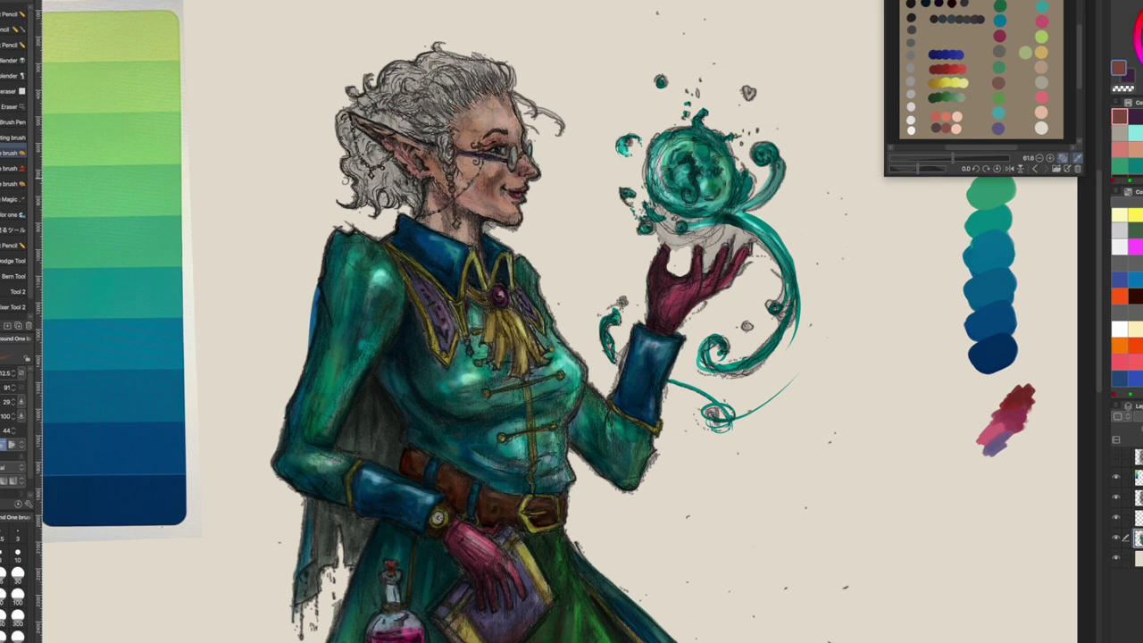
left_click(17, 572)
left_click(11, 198)
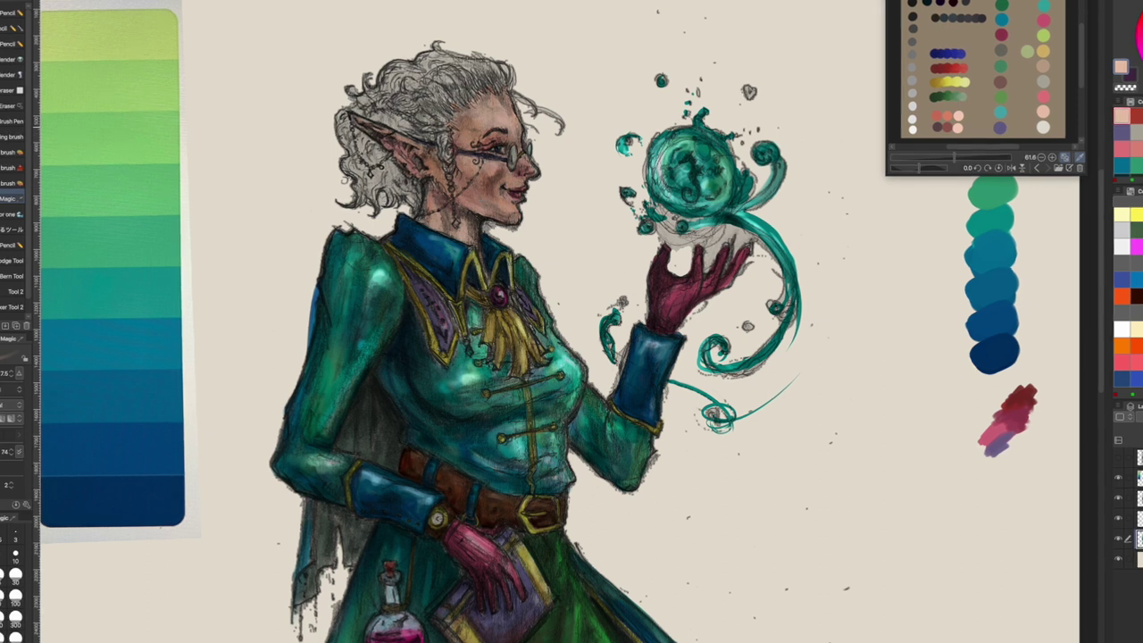
Paint the hair jewels deep violet-blue and the ear and glasses chain beads teal-green with the RoughRound One brush
left_click(1001, 126)
left_click(12, 152)
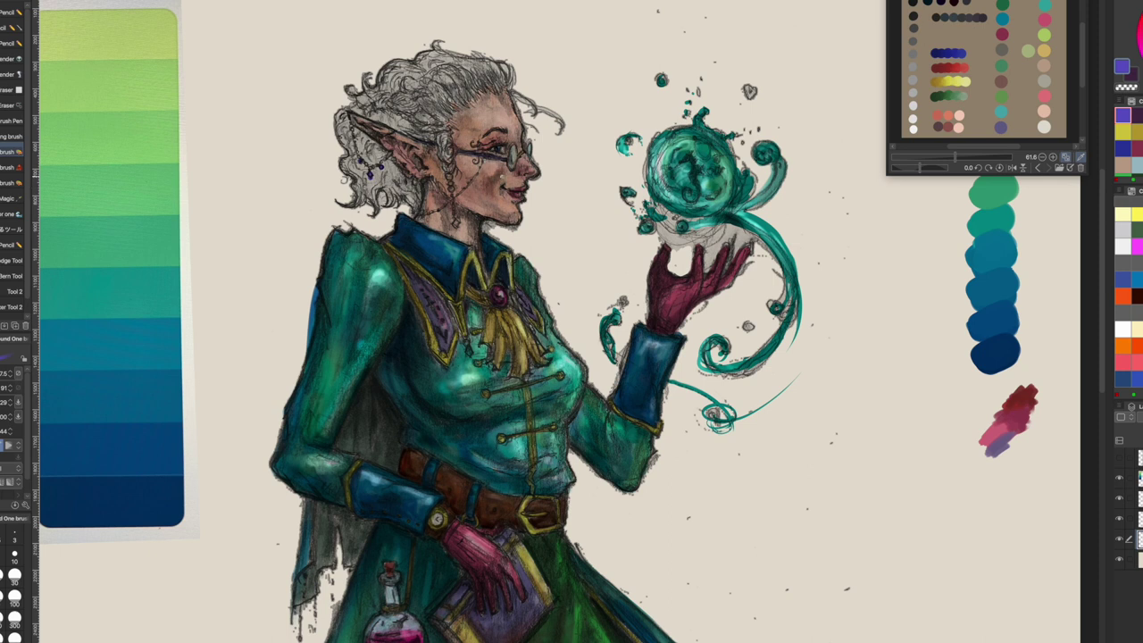
scroll(482, 174, "up", 5)
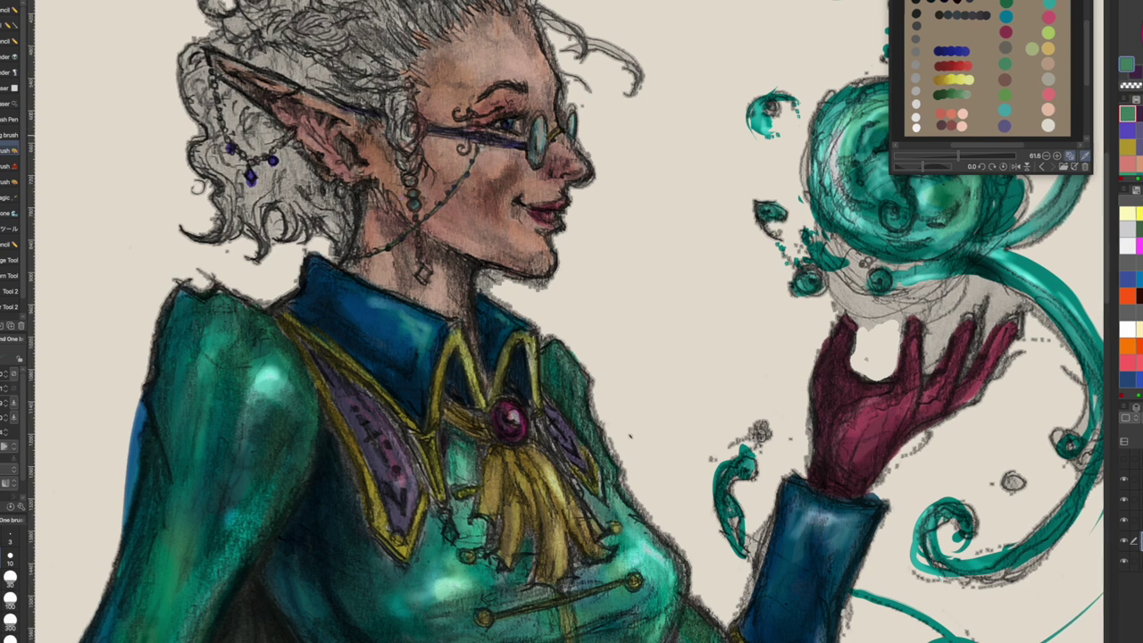
left_click(941, 91)
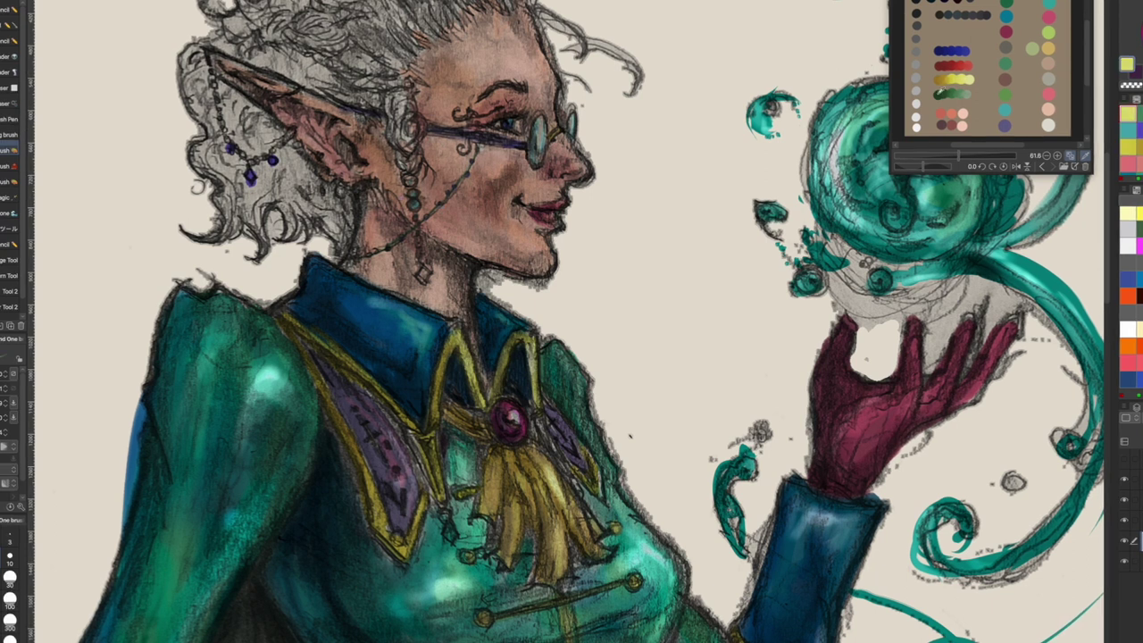
Block in dark brown hair across the back of the head and around the gathered curls behind the ear
key("minus")
key("minus")
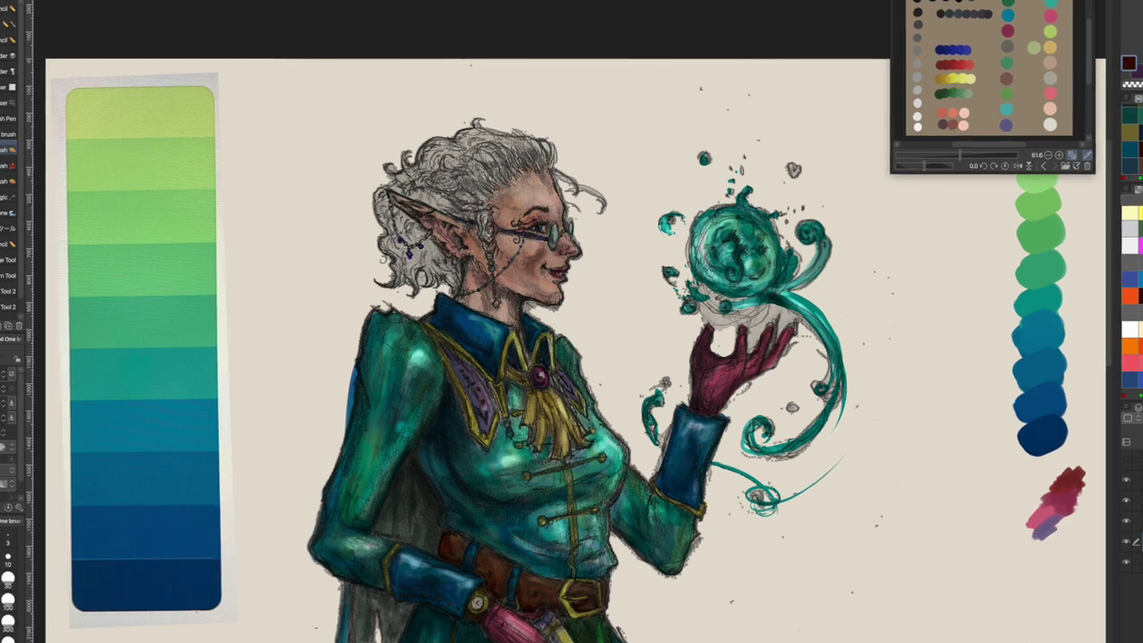
mouse_move(475, 152)
left_mouse_down()
mouse_move(502, 179)
mouse_move(511, 172)
left_mouse_up()
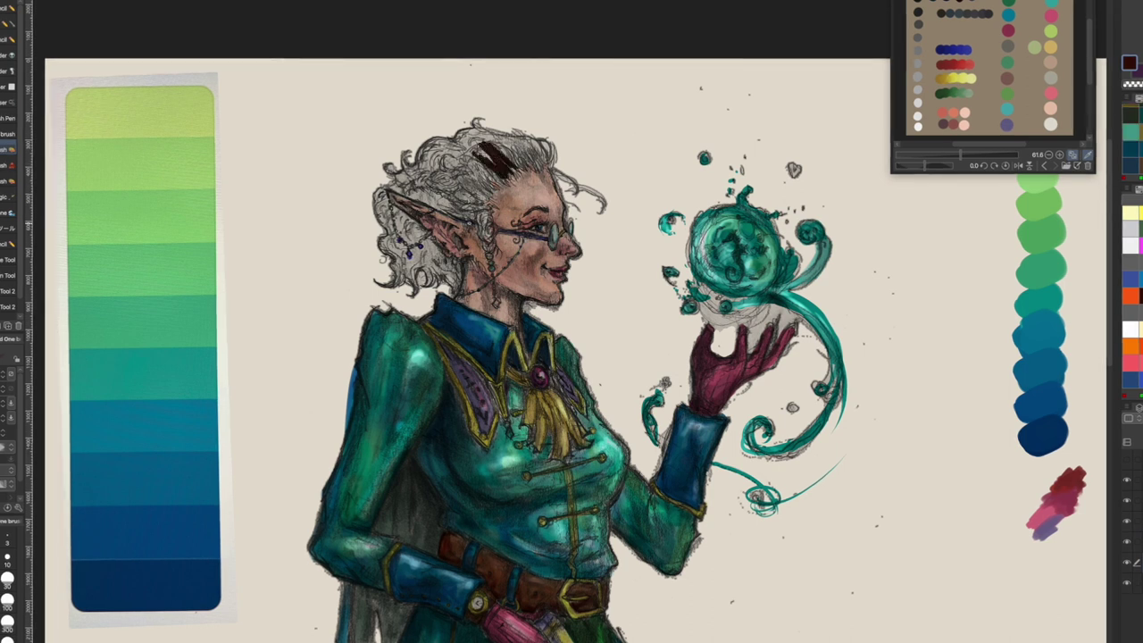
mouse_move(473, 161)
left_mouse_down()
mouse_move(433, 147)
mouse_move(420, 160)
mouse_move(491, 179)
left_mouse_up()
left_click_drag(428, 161, 399, 183)
mouse_move(469, 173)
left_mouse_down()
mouse_move(409, 214)
mouse_move(384, 272)
mouse_move(393, 280)
left_mouse_up()
mouse_move(433, 257)
left_mouse_down()
mouse_move(404, 284)
mouse_move(423, 273)
left_mouse_up()
mouse_move(450, 242)
left_mouse_down()
mouse_move(427, 269)
mouse_move(425, 253)
mouse_move(446, 286)
mouse_move(427, 282)
mouse_move(451, 294)
left_mouse_up()
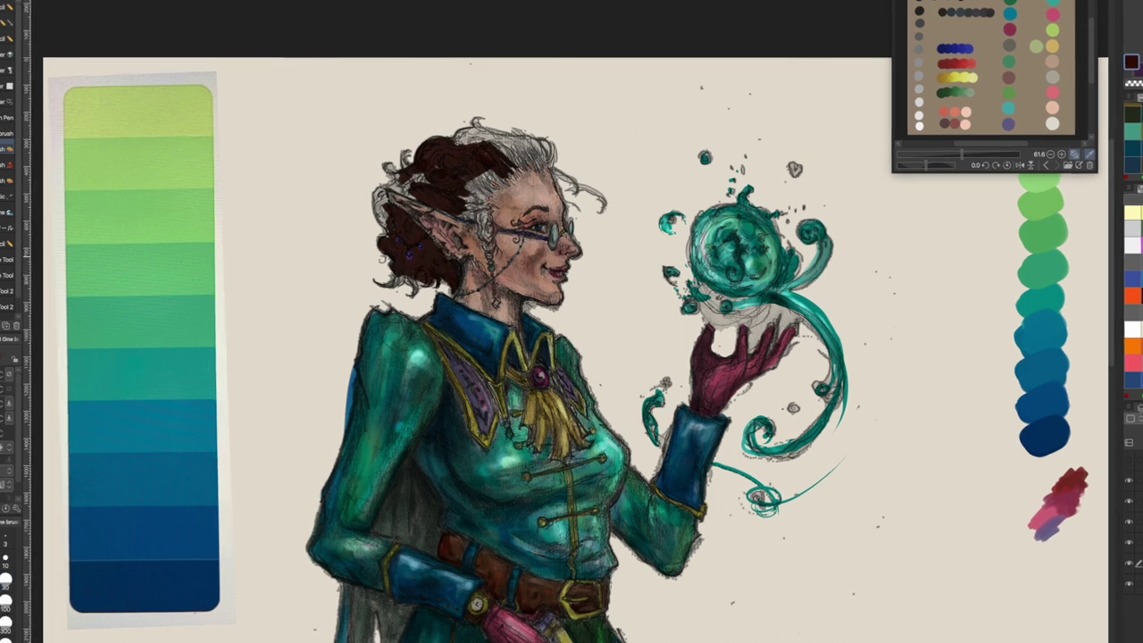
left_click_drag(428, 219, 415, 233)
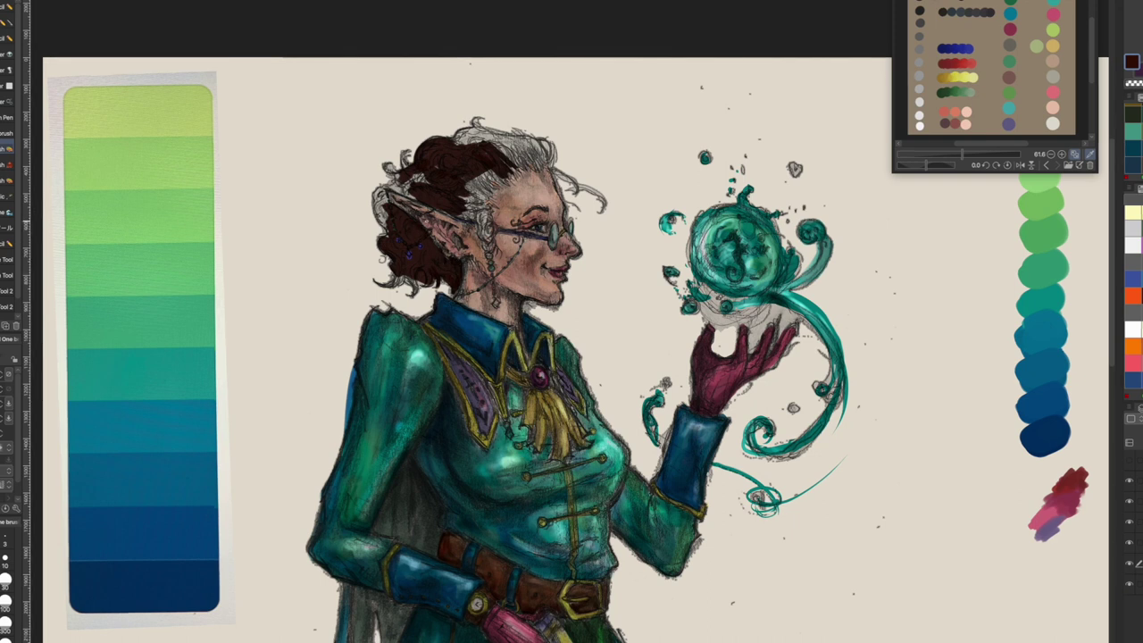
Extend the dark brown into the loose curls along the back of the head and the ponytail's tips
scroll(424, 196, "up", 2)
mouse_move(401, 114)
left_mouse_down()
mouse_move(393, 135)
mouse_move(432, 157)
left_mouse_up()
left_click_drag(441, 103, 503, 104)
left_click_drag(397, 175, 406, 186)
mouse_move(379, 152)
left_mouse_down()
mouse_move(413, 164)
mouse_move(368, 177)
mouse_move(350, 223)
left_mouse_up()
left_click_drag(370, 173, 349, 228)
mouse_move(355, 198)
left_mouse_down()
mouse_move(344, 216)
mouse_move(352, 253)
left_mouse_up()
left_click_drag(383, 301, 361, 322)
mouse_move(382, 301)
left_mouse_down()
mouse_move(355, 319)
mouse_move(382, 315)
left_mouse_up()
mouse_move(366, 268)
left_mouse_down()
mouse_move(352, 283)
mouse_move(394, 323)
left_mouse_up()
left_click_drag(405, 304, 389, 319)
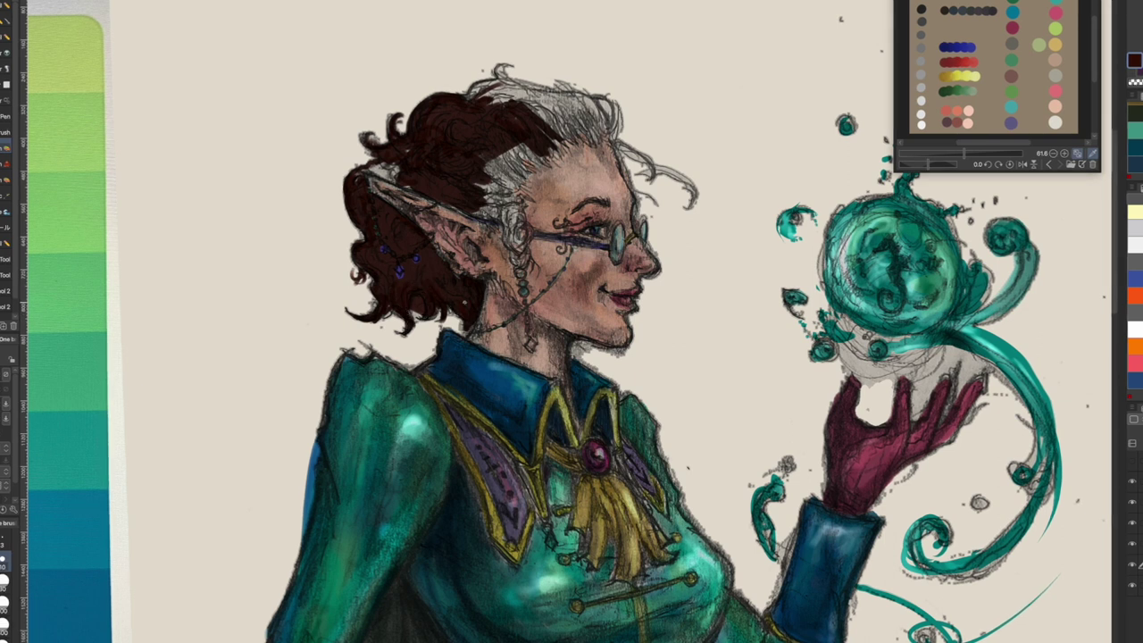
Fill the crown, front hair and stray forehead strands with dark brown up to the top curl
left_click_drag(394, 182, 371, 171)
left_click_drag(471, 218, 506, 200)
mouse_move(396, 177)
left_mouse_down()
mouse_move(361, 166)
mouse_move(375, 162)
left_mouse_up()
left_click_drag(614, 106, 616, 138)
mouse_move(612, 98)
left_mouse_down()
mouse_move(592, 113)
mouse_move(595, 131)
mouse_move(572, 116)
mouse_move(616, 134)
mouse_move(591, 100)
mouse_move(648, 162)
left_mouse_up()
key("ctrl+z")
mouse_move(627, 143)
left_mouse_down()
mouse_move(656, 173)
mouse_move(653, 193)
mouse_move(665, 155)
mouse_move(632, 139)
left_mouse_up()
mouse_move(602, 103)
left_mouse_down()
mouse_move(589, 128)
mouse_move(491, 169)
mouse_move(506, 207)
left_mouse_up()
mouse_move(507, 155)
left_mouse_down()
mouse_move(482, 202)
mouse_move(443, 170)
left_mouse_up()
left_click_drag(476, 136, 466, 145)
mouse_move(483, 108)
left_mouse_down()
mouse_move(555, 95)
mouse_move(521, 132)
left_mouse_up()
mouse_move(596, 98)
left_mouse_down()
mouse_move(541, 121)
mouse_move(563, 125)
mouse_move(571, 101)
mouse_move(577, 111)
mouse_move(464, 95)
mouse_move(498, 60)
mouse_move(500, 86)
left_mouse_up()
left_click_drag(464, 90, 436, 92)
left_click_drag(500, 76, 483, 81)
left_click_drag(492, 83, 472, 91)
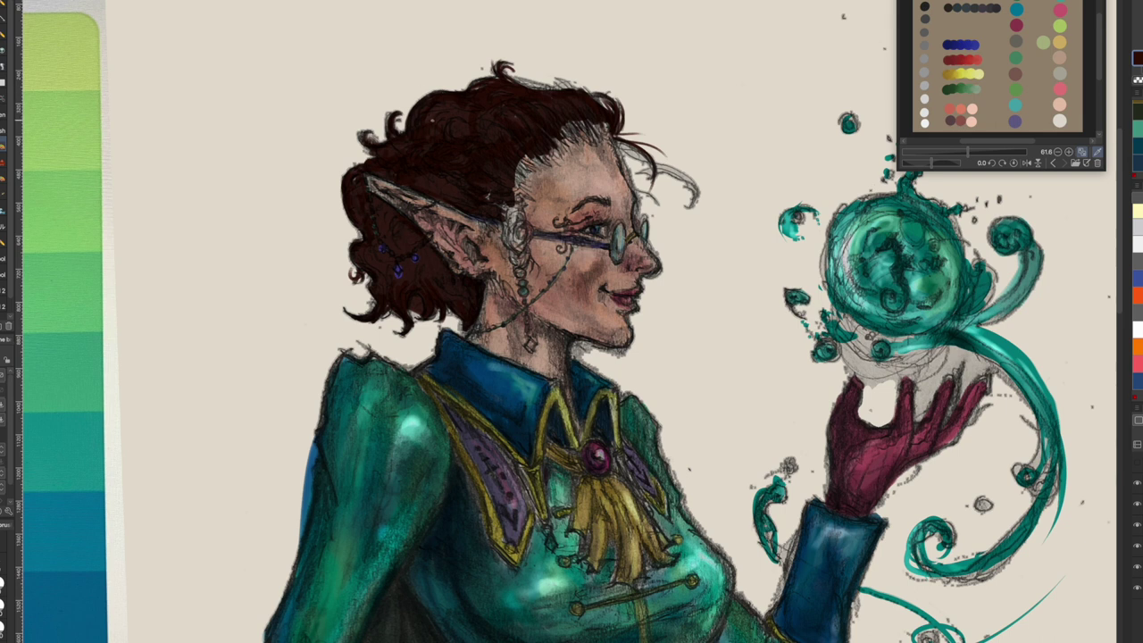
mouse_move(554, 89)
left_mouse_down()
mouse_move(522, 87)
mouse_move(551, 89)
left_mouse_up()
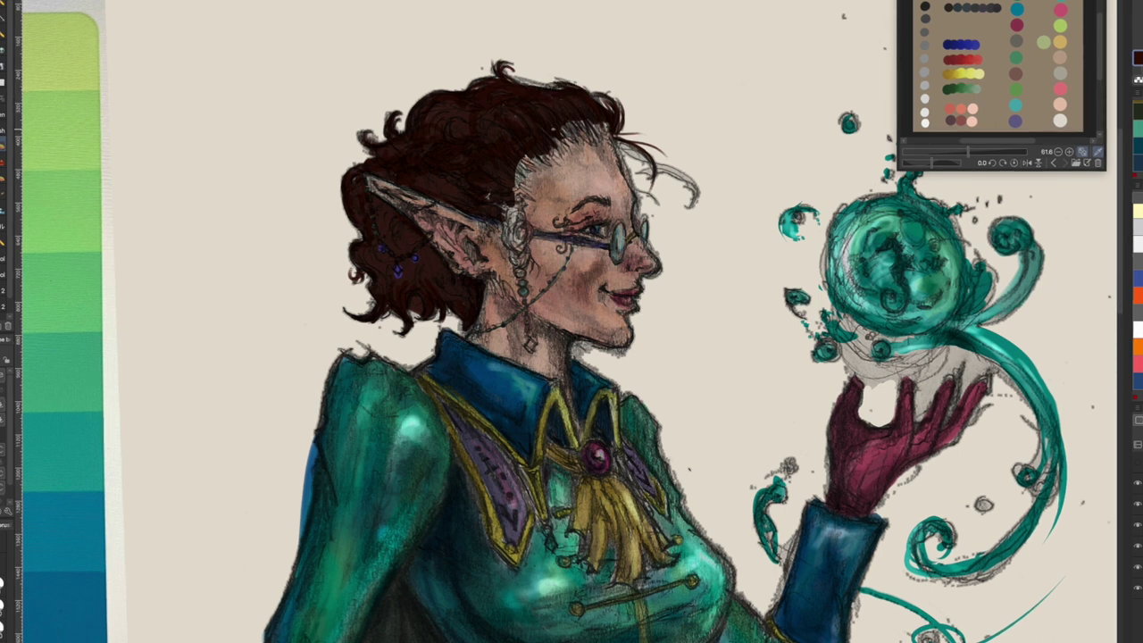
Paint fine dark brown strands along the hairline from the temple to the forehead
left_click_drag(557, 132, 589, 123)
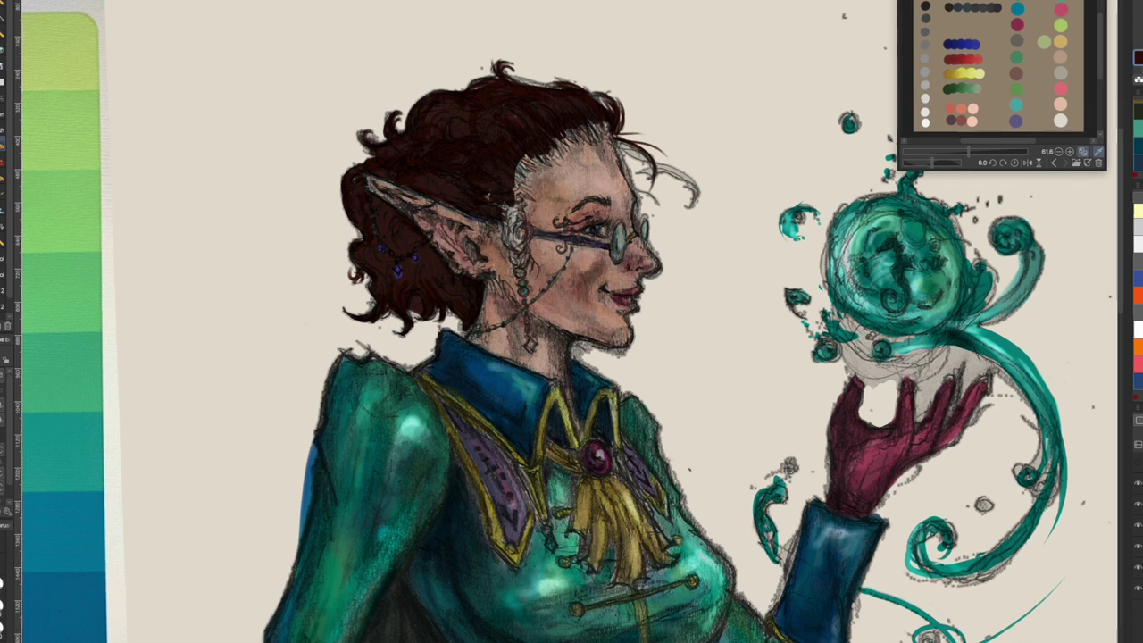
left_click_drag(392, 276, 402, 265)
left_click_drag(557, 145, 584, 126)
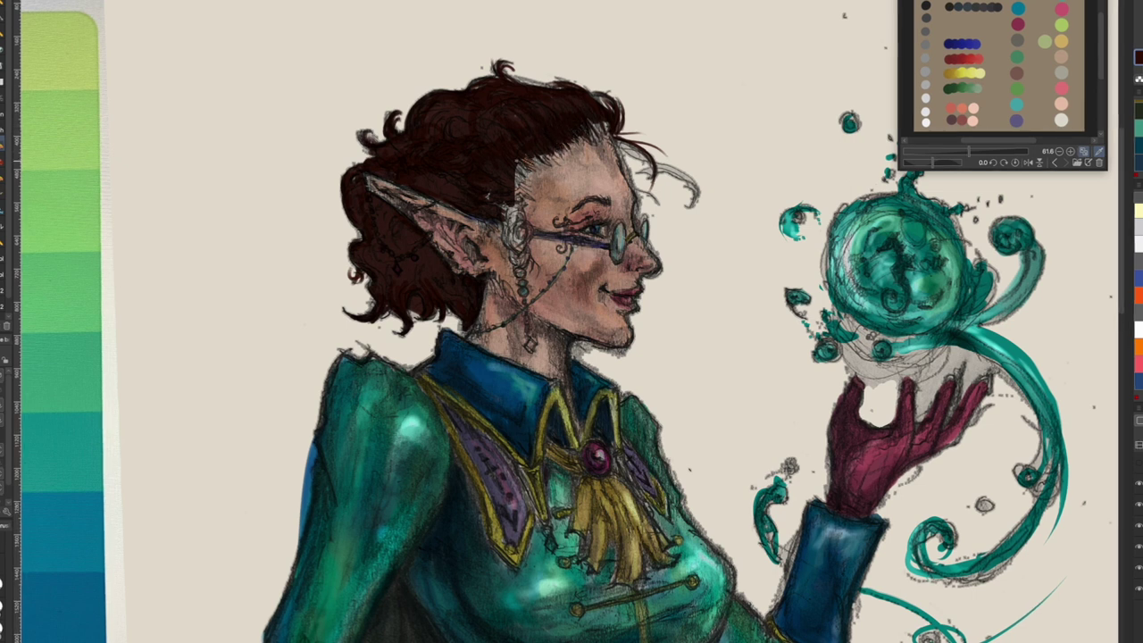
left_click_drag(521, 169, 530, 156)
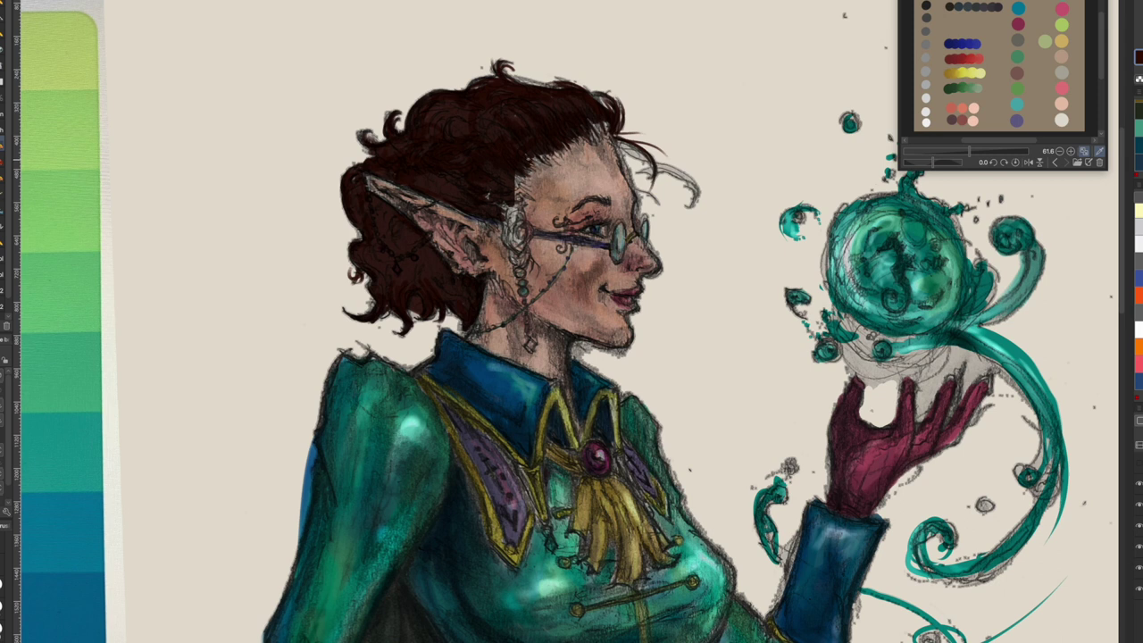
mouse_move(516, 199)
left_mouse_down()
mouse_move(530, 191)
mouse_move(536, 157)
mouse_move(558, 152)
left_mouse_up()
left_click_drag(548, 157, 593, 127)
left_click_drag(589, 135, 609, 121)
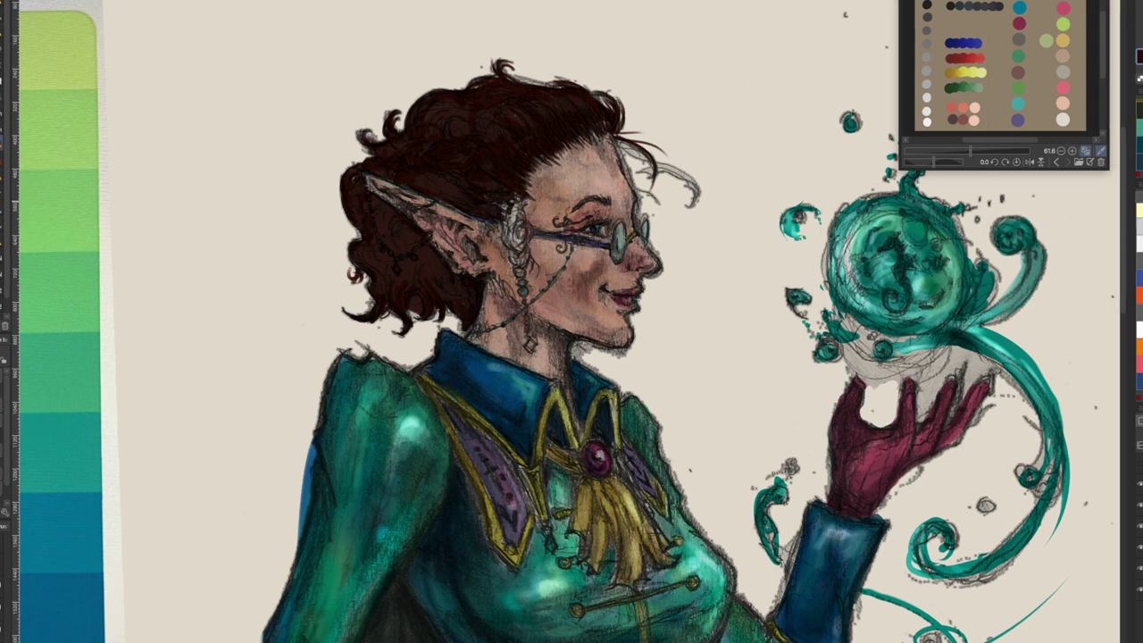
Cover the curled lock in front of the ear with dark brown down to the earring bead
mouse_move(514, 200)
left_mouse_down()
mouse_move(525, 241)
mouse_move(521, 216)
mouse_move(514, 243)
left_mouse_up()
left_click_drag(502, 218, 517, 253)
left_click_drag(516, 244, 525, 304)
mouse_move(521, 259)
left_mouse_down()
mouse_move(527, 231)
mouse_move(527, 241)
left_mouse_up()
mouse_move(522, 215)
left_mouse_down()
mouse_move(516, 198)
mouse_move(495, 205)
left_mouse_up()
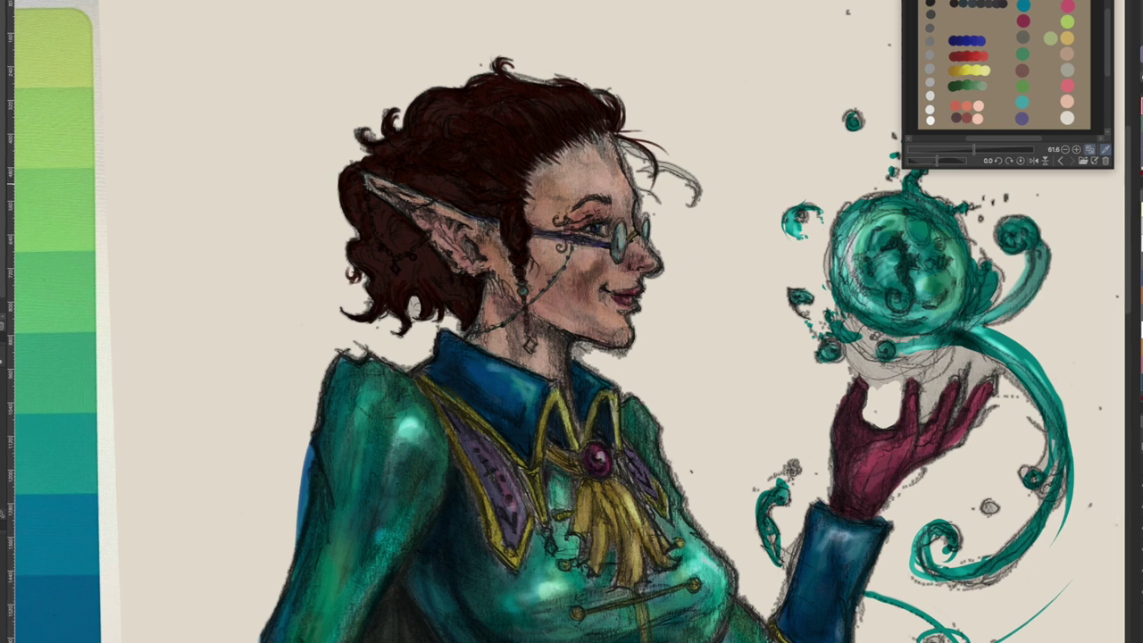
Soften the forehead skin along the hairline and add a pink blush at the temple
left_click_drag(596, 140, 605, 160)
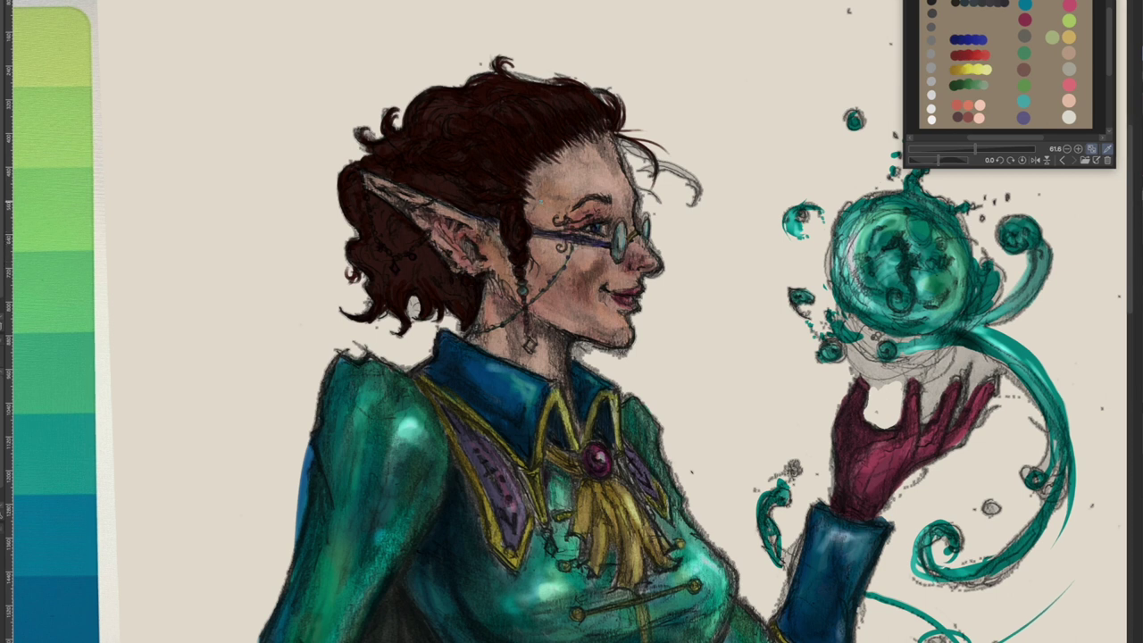
mouse_move(532, 174)
left_mouse_down()
mouse_move(538, 213)
mouse_move(550, 218)
left_mouse_up()
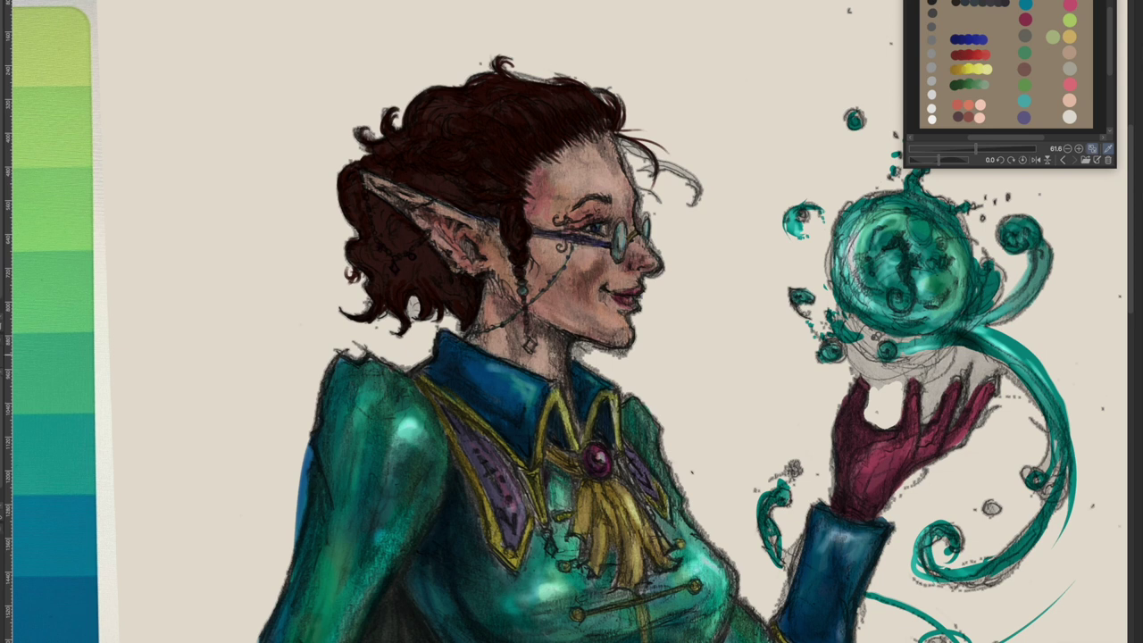
left_click(488, 384)
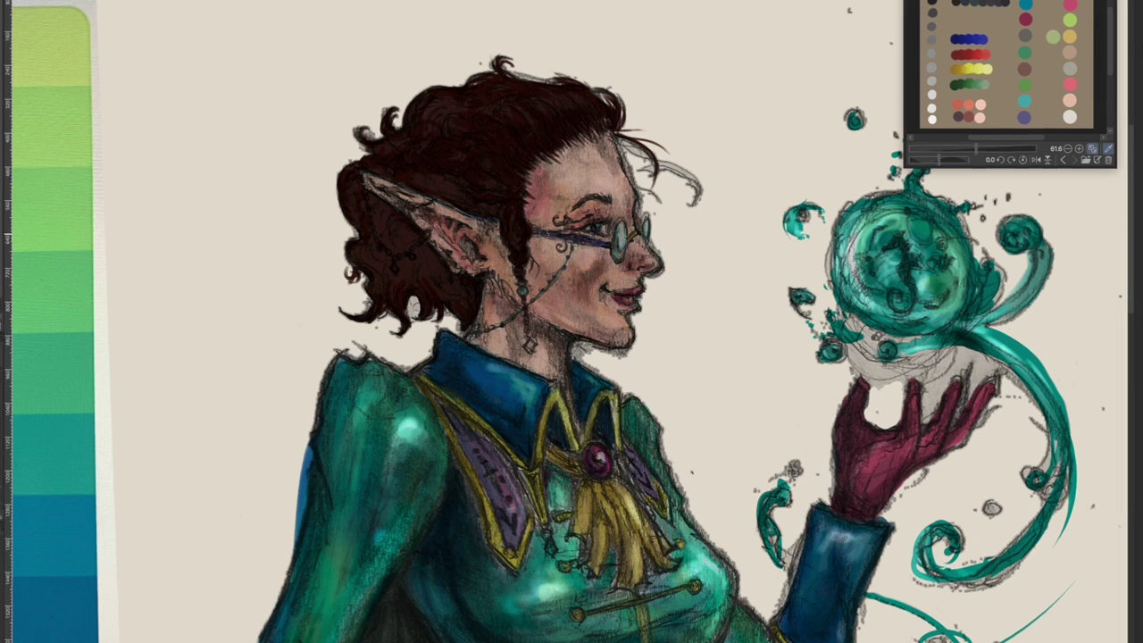
left_click_drag(562, 161, 540, 194)
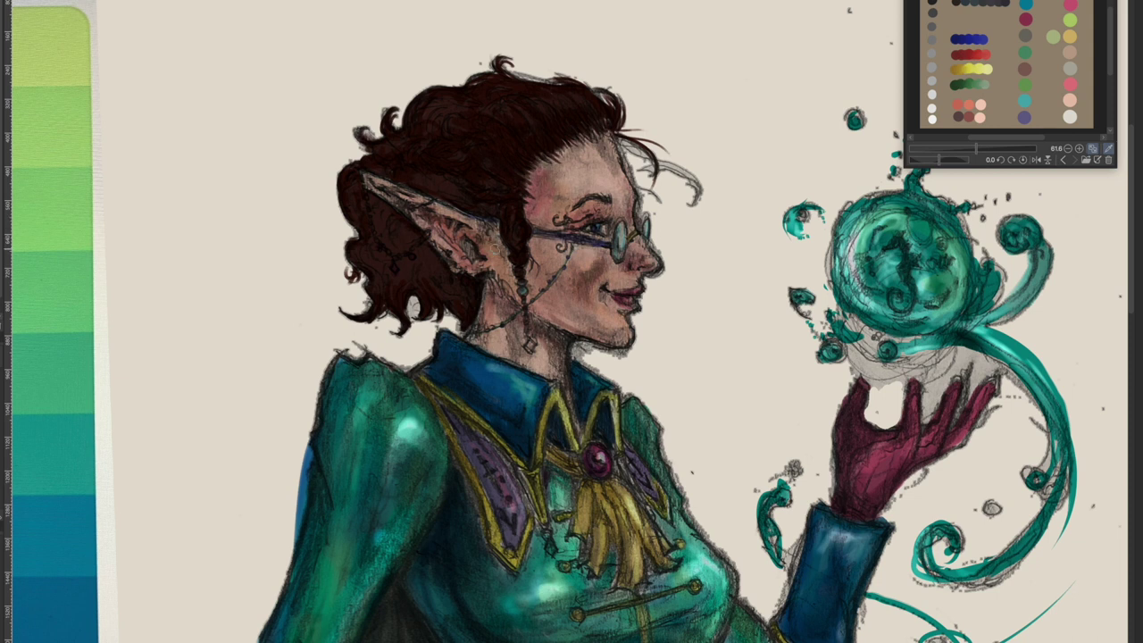
Add warm brown highlight strands through the dark hair and restore the blue tint on the hair jewels
left_click_drag(495, 232, 495, 254)
left_click_drag(577, 257, 591, 266)
mouse_move(562, 184)
left_mouse_down()
mouse_move(577, 194)
mouse_move(566, 184)
mouse_move(577, 173)
left_mouse_up()
left_click_drag(589, 97, 616, 87)
left_click_drag(559, 314, 580, 329)
left_click_drag(530, 82, 541, 79)
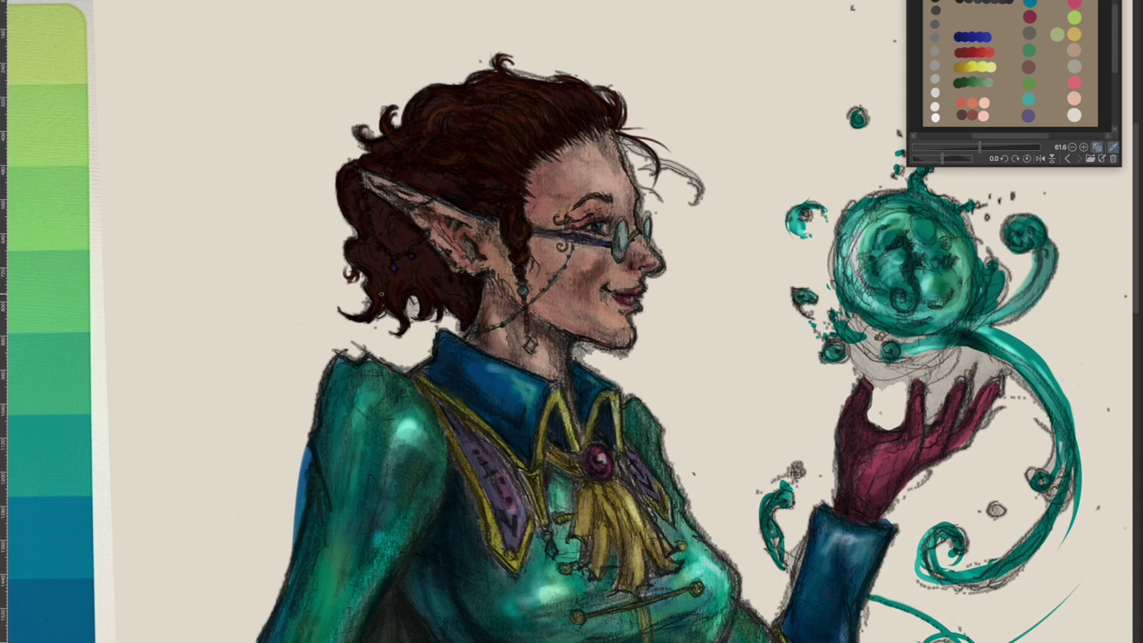
Remove the reference colour strip and the paint swatches beside the character from the canvas
scroll(372, 304, "down", 2)
scroll(546, 322, "down", 3)
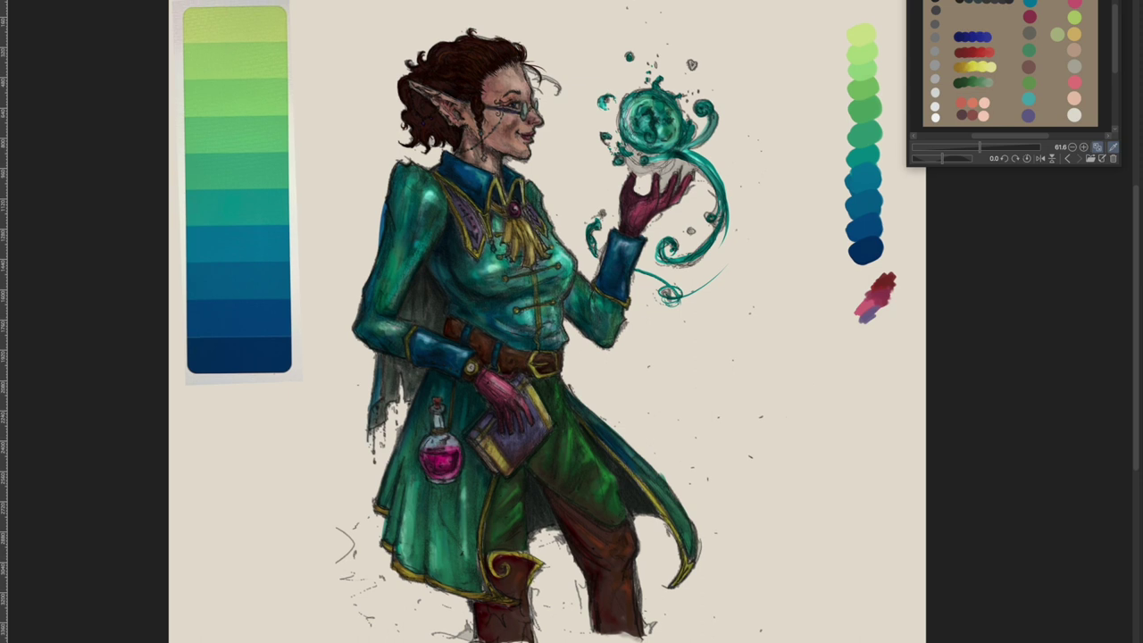
key("Delete")
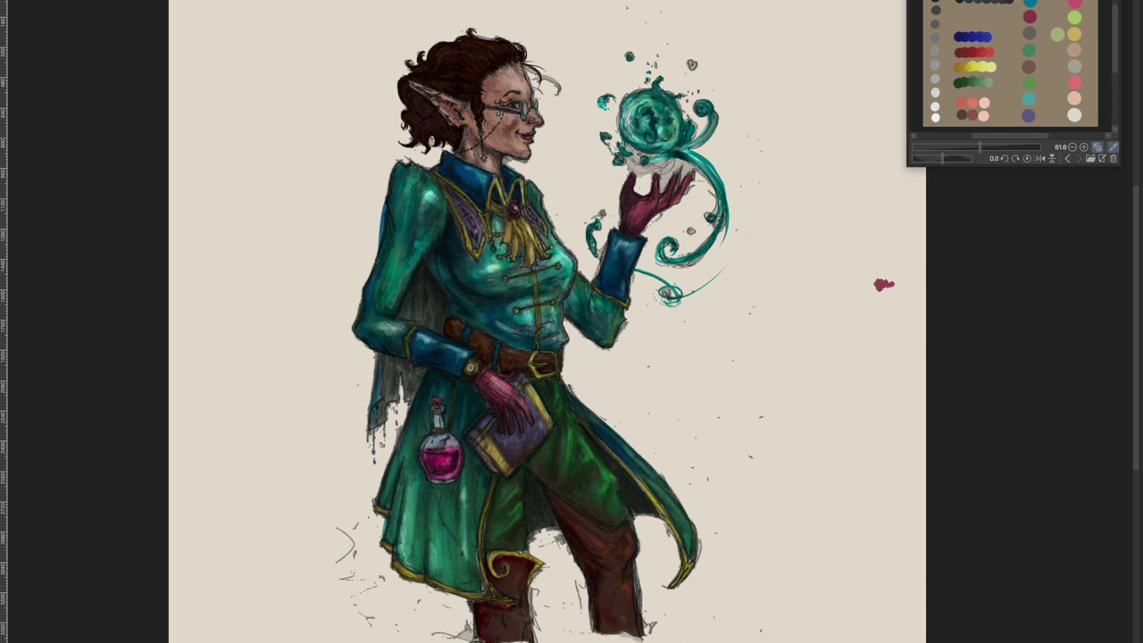
key("ctrl+z")
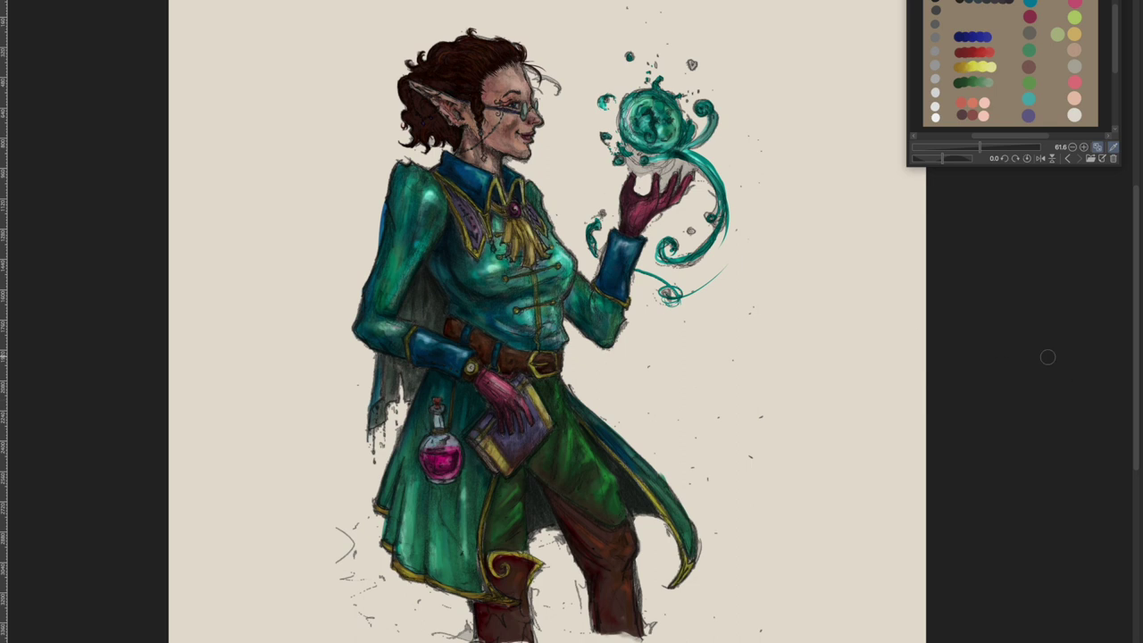